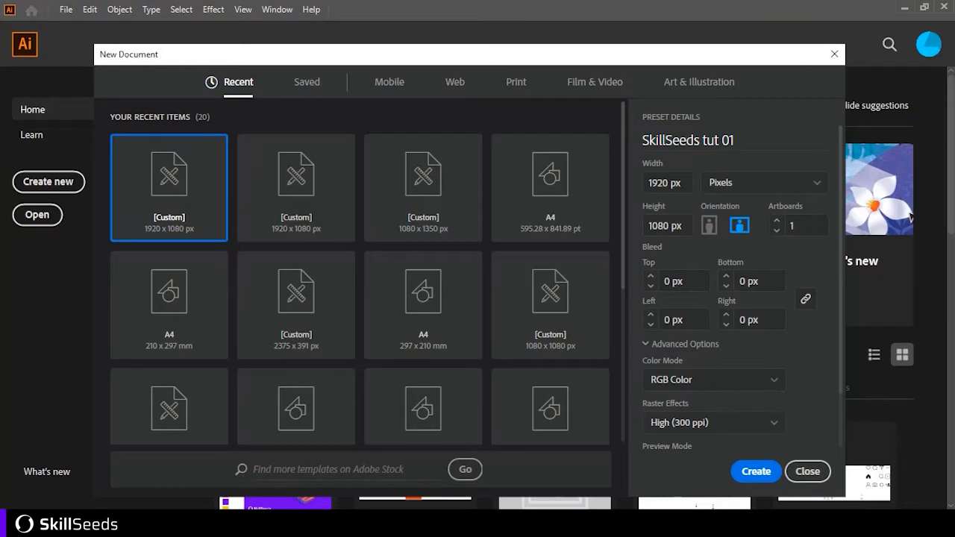
# Create the 1920 x 1080 px document "SkillSeeds tut 01" and add the text KURD at 72 pt
pyautogui.press('Return')
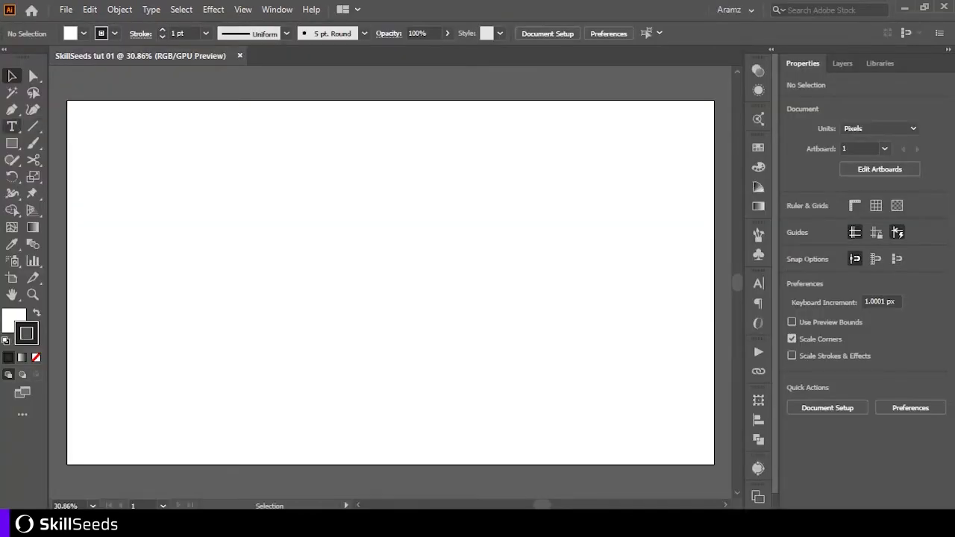
pyautogui.press('t')
pyautogui.click(294, 277)
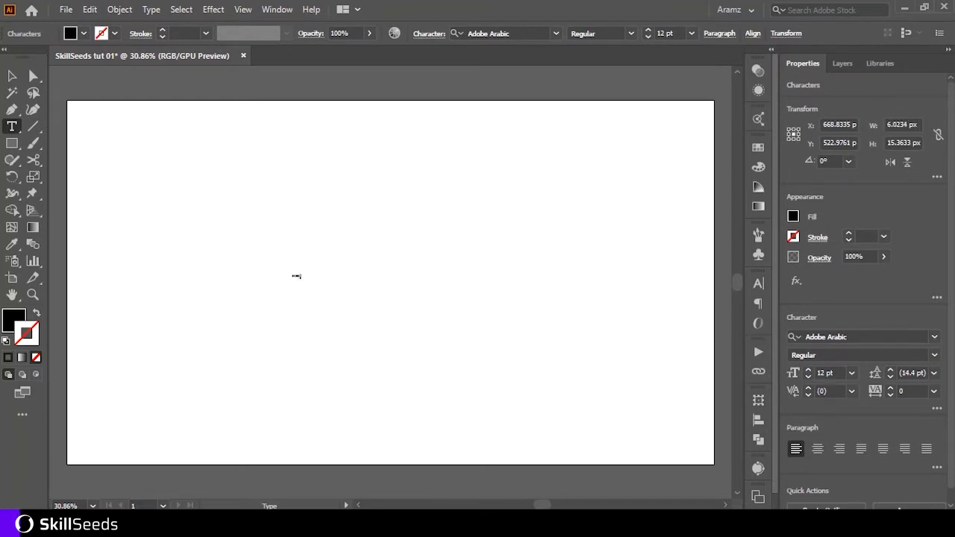
pyautogui.hotkey('ctrl', 'a')
pyautogui.click(851, 373)
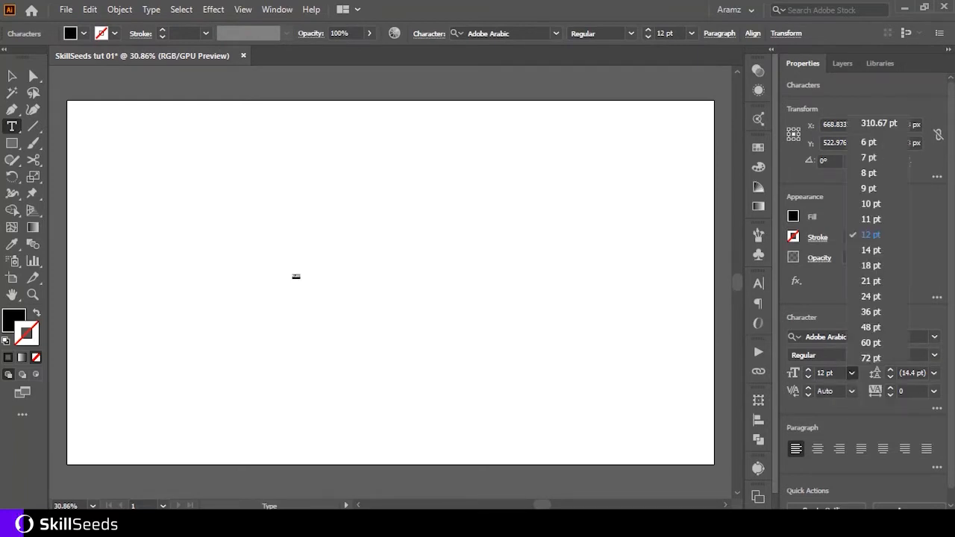
pyautogui.click(869, 358)
# Set the KURD text in Anton Regular and enlarge it to about 276 pt near the middle of the artboard
pyautogui.click(858, 337)
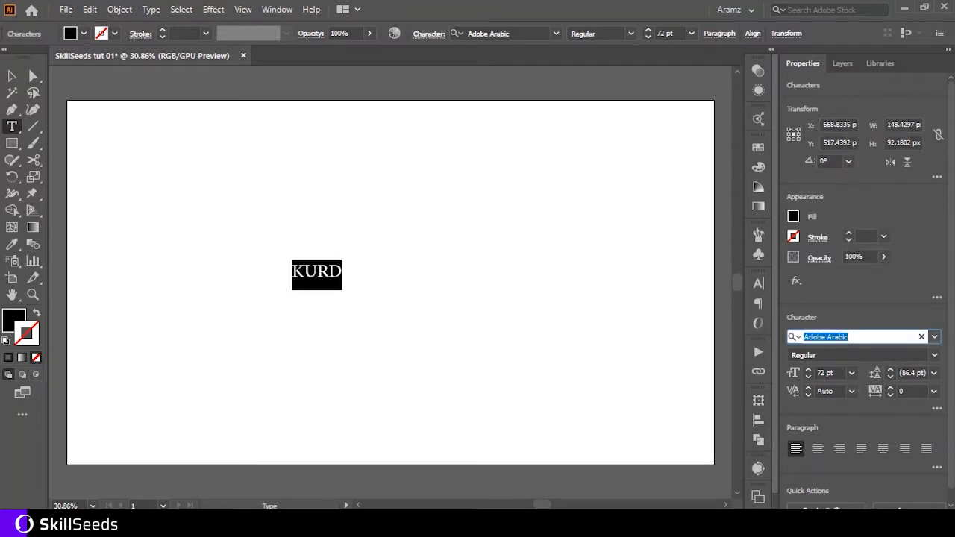
pyautogui.write('anton')
pyautogui.press('Return')
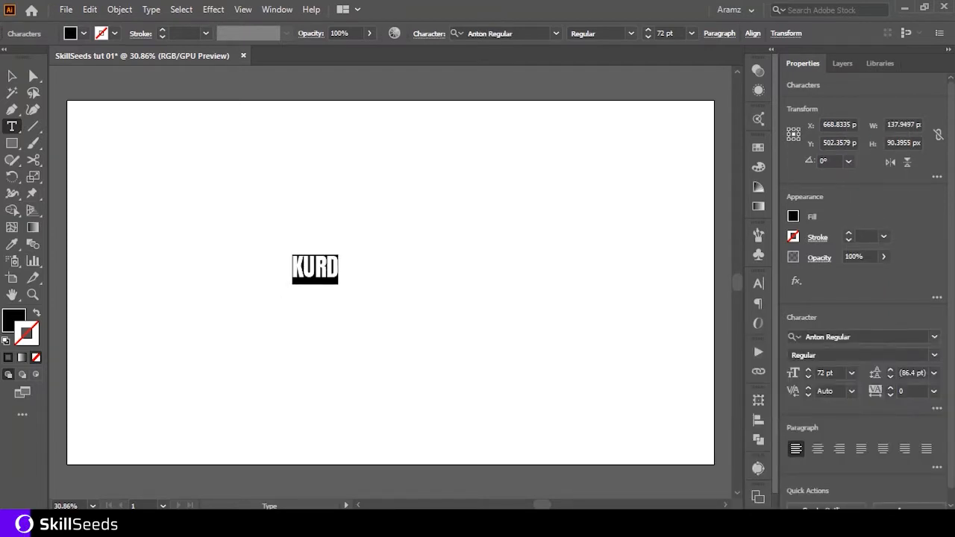
pyautogui.press('Escape')
pyautogui.moveTo(340, 285); pyautogui.dragTo(486, 375)
pyautogui.moveTo(464, 325)
pyautogui.mouseDown()
pyautogui.moveTo(468, 306)
pyautogui.moveTo(468, 316)
pyautogui.mouseUp()
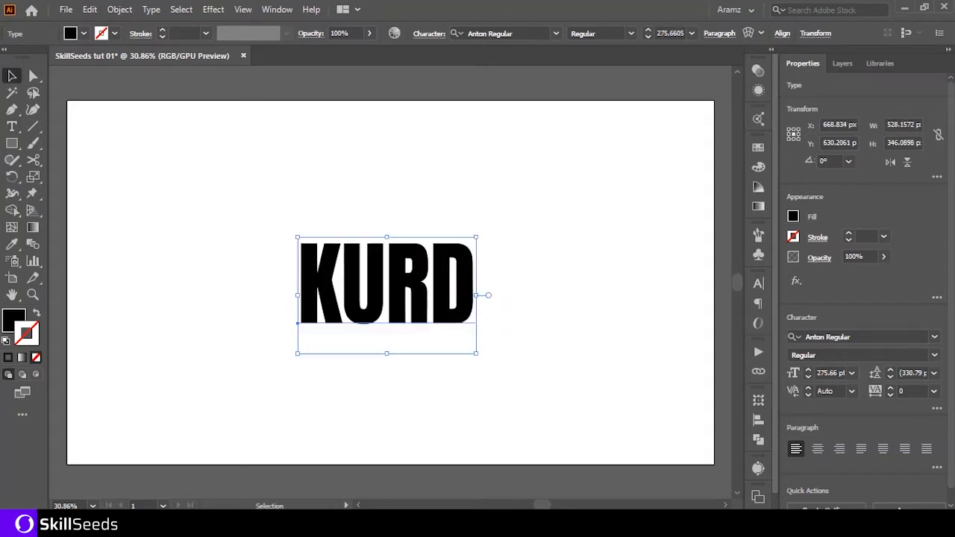
# Set the KURD text's tracking to 100 and move the word slightly left to recentre it
pyautogui.click(933, 391)
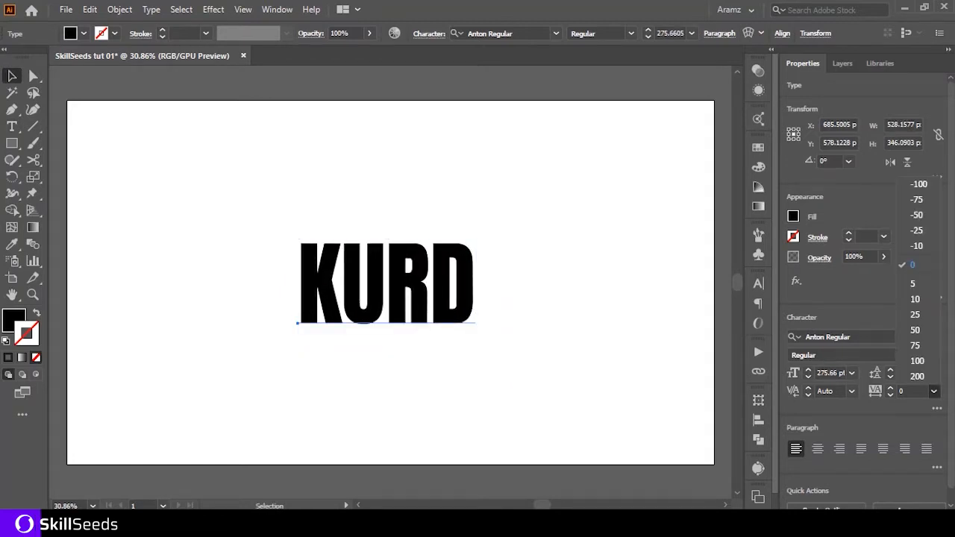
pyautogui.click(920, 183)
pyautogui.moveTo(428, 313); pyautogui.dragTo(418, 313)
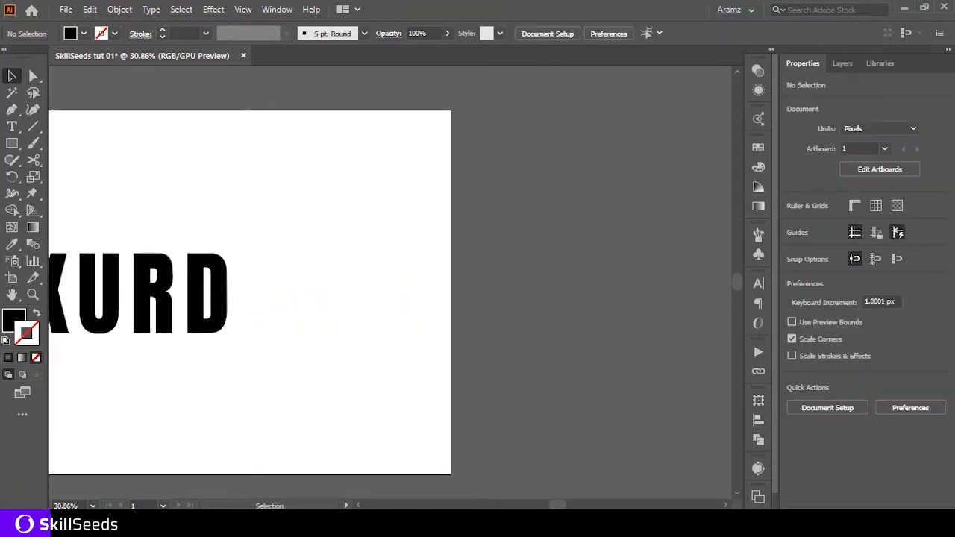
# Paste the column of six colour palette squares and place it along the artboard's right edge
pyautogui.click(880, 63)
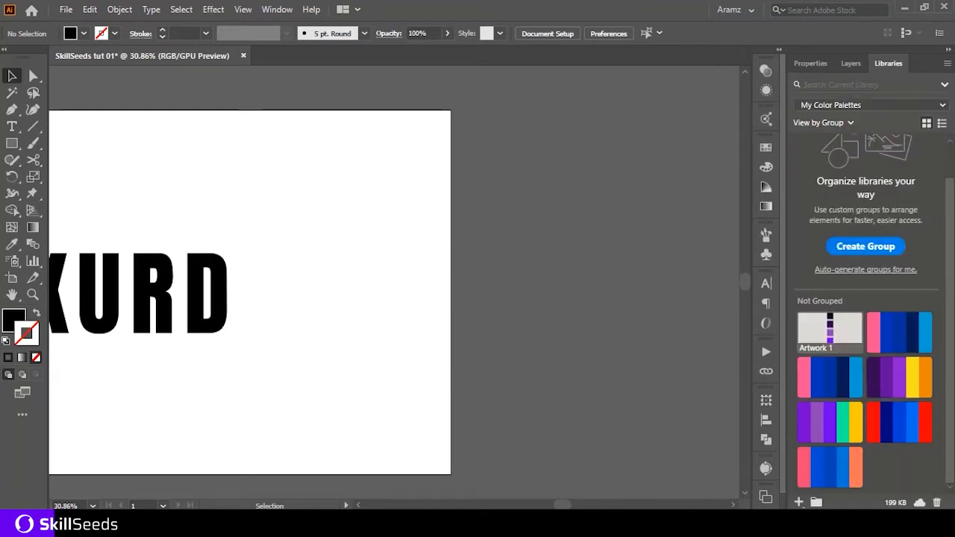
pyautogui.hotkey('ctrl', 'v')
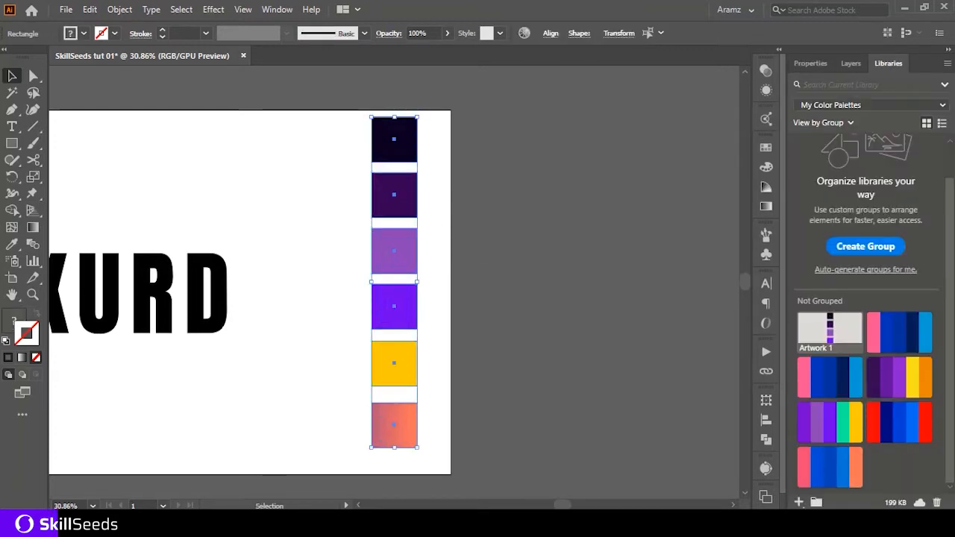
pyautogui.moveTo(406, 184); pyautogui.dragTo(431, 200)
pyautogui.hotkey('ctrl', '0')
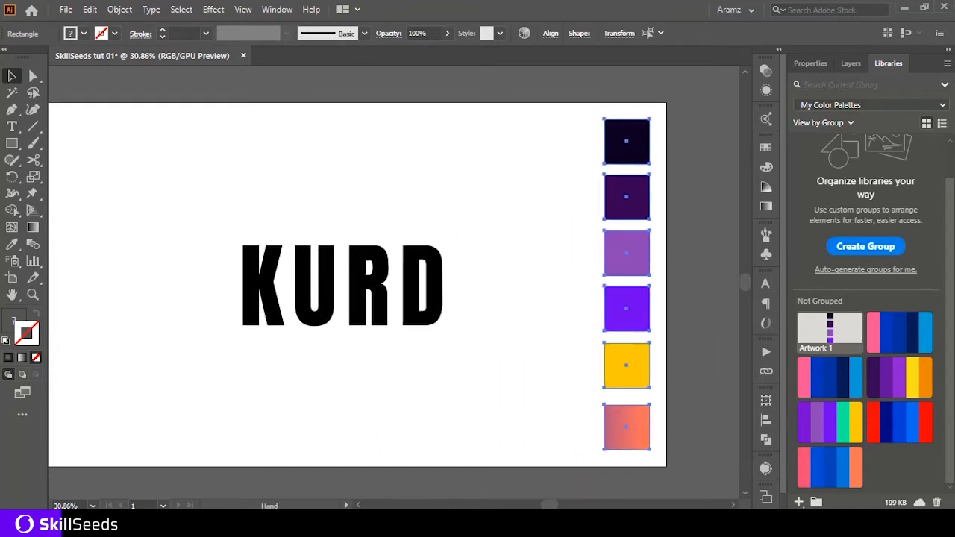
# Fill the KURD text with the yellow sampled from the palette squares
pyautogui.click(380, 280)
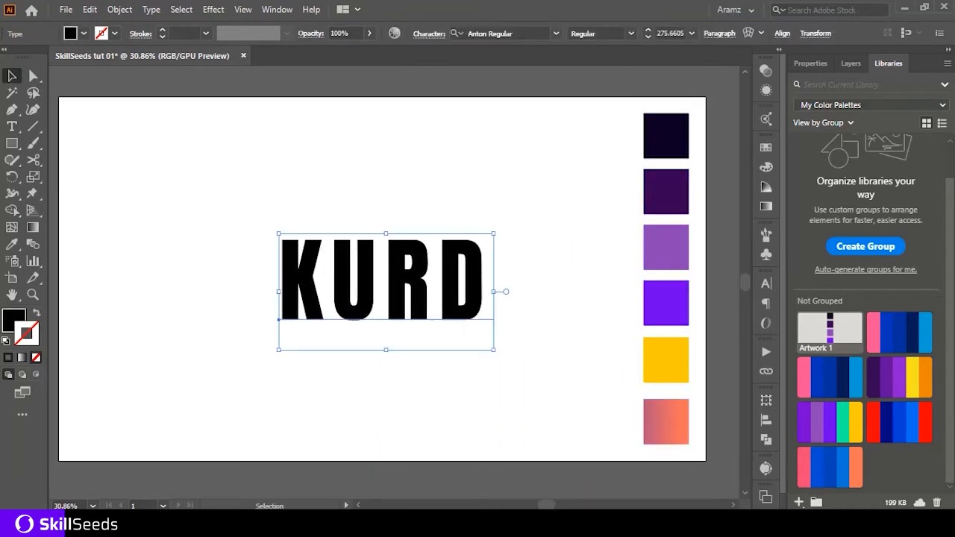
pyautogui.press('i')
pyautogui.click(664, 421)
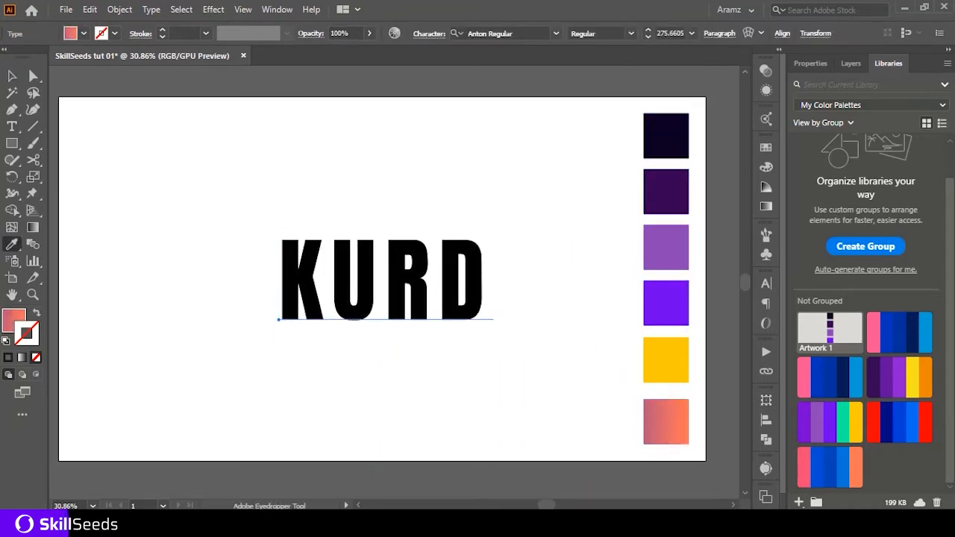
pyautogui.click(12, 320)
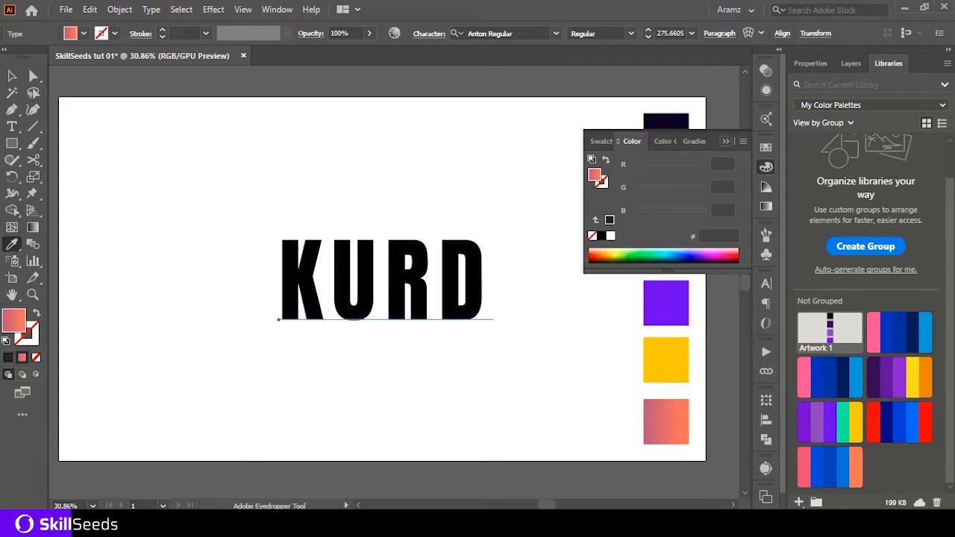
pyautogui.click(665, 361)
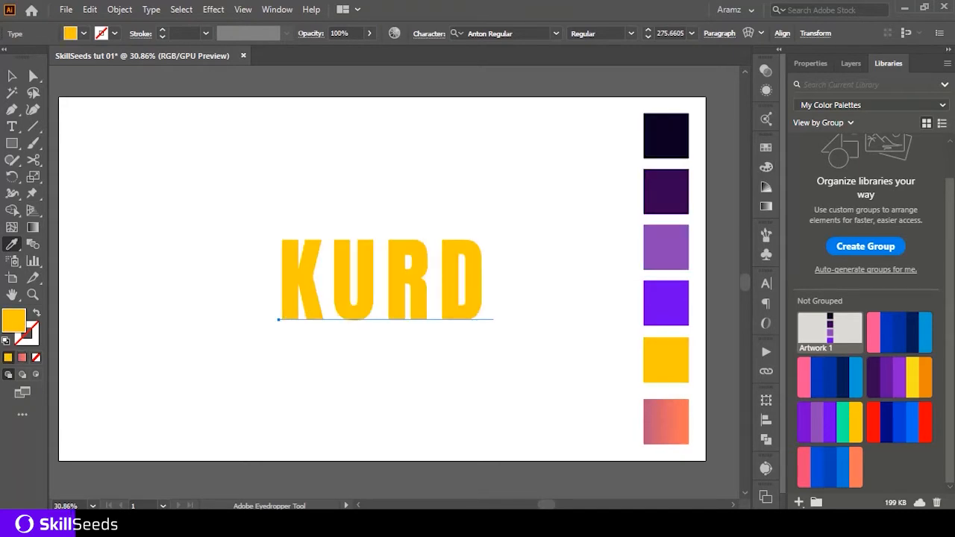
# Apply a 3D Extrude & Bevel effect to the KURD text with the Isometric Top position and 50 pt depth
pyautogui.click(810, 64)
pyautogui.click(213, 9)
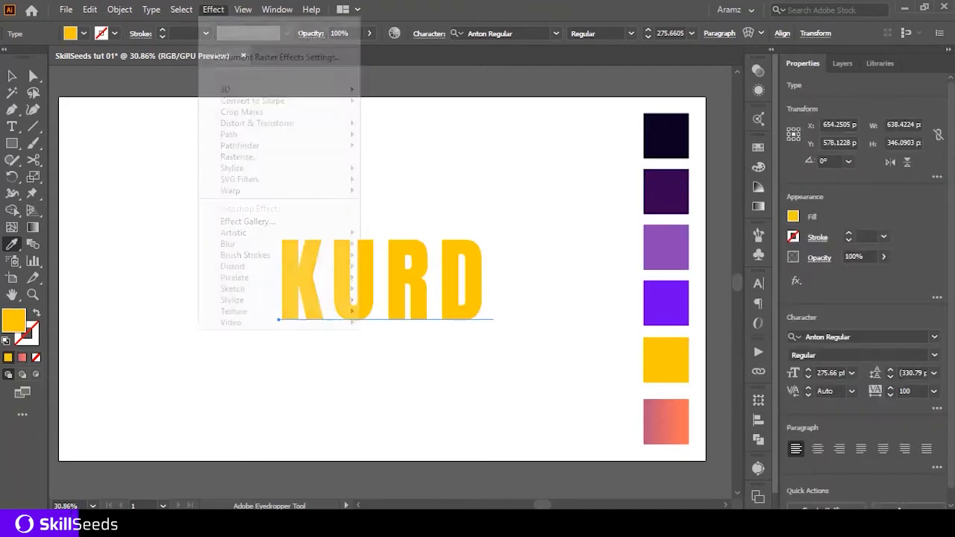
pyautogui.moveTo(228, 85)
pyautogui.click(396, 87)
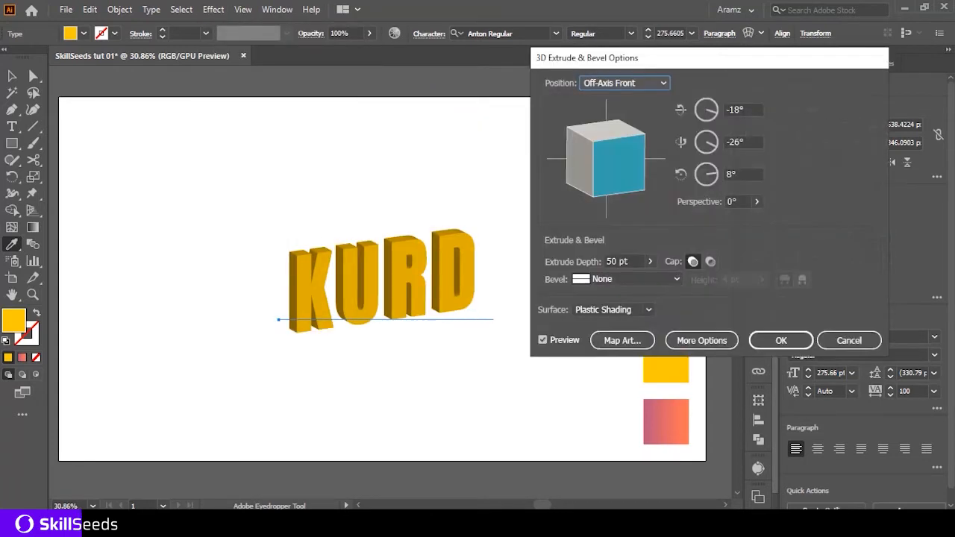
pyautogui.click(625, 83)
pyautogui.click(620, 341)
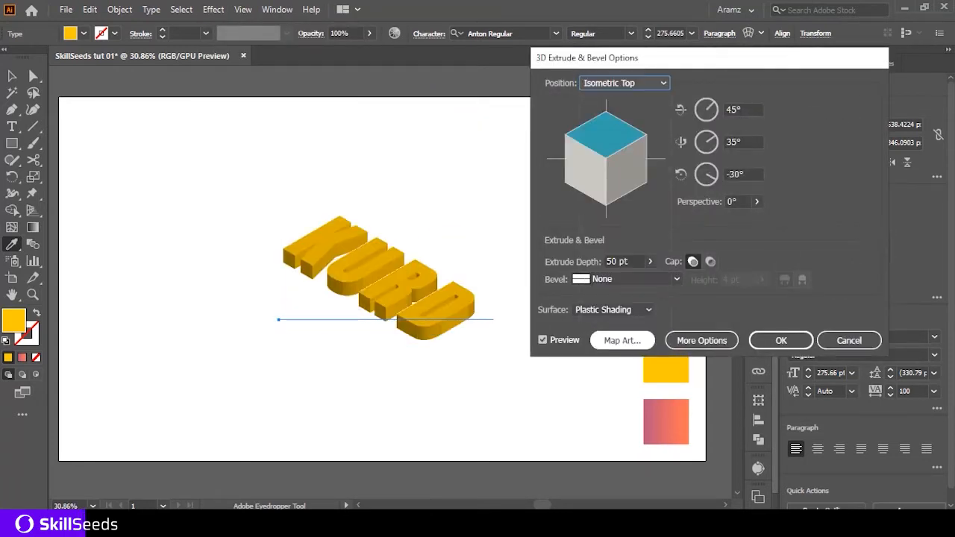
pyautogui.click(781, 340)
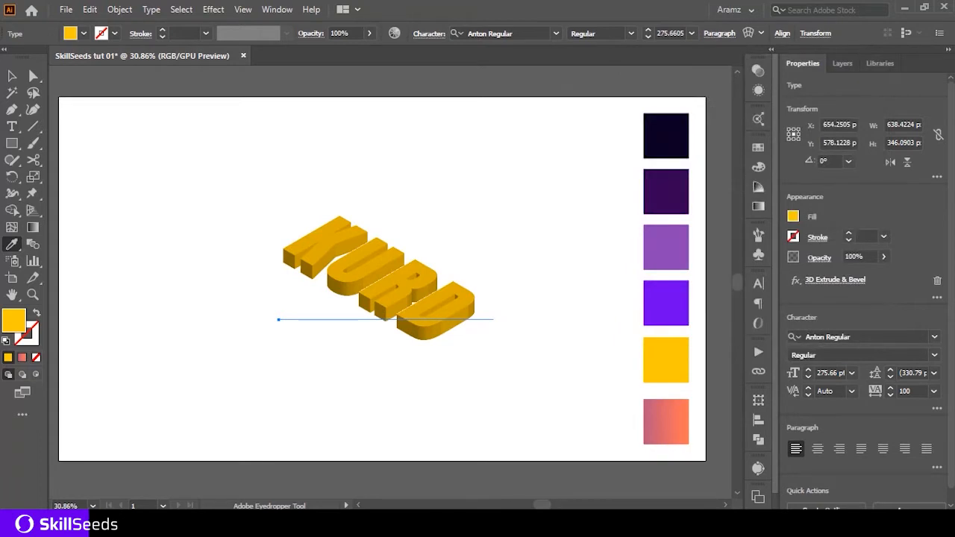
# Expand the appearance of the 3D KURD text into editable shapes
pyautogui.moveTo(580, 339); pyautogui.dragTo(554, 343)
pyautogui.scroll(1, 551, 336)
pyautogui.keyDown('ctrl'); pyautogui.click(373, 284); pyautogui.keyUp('ctrl')
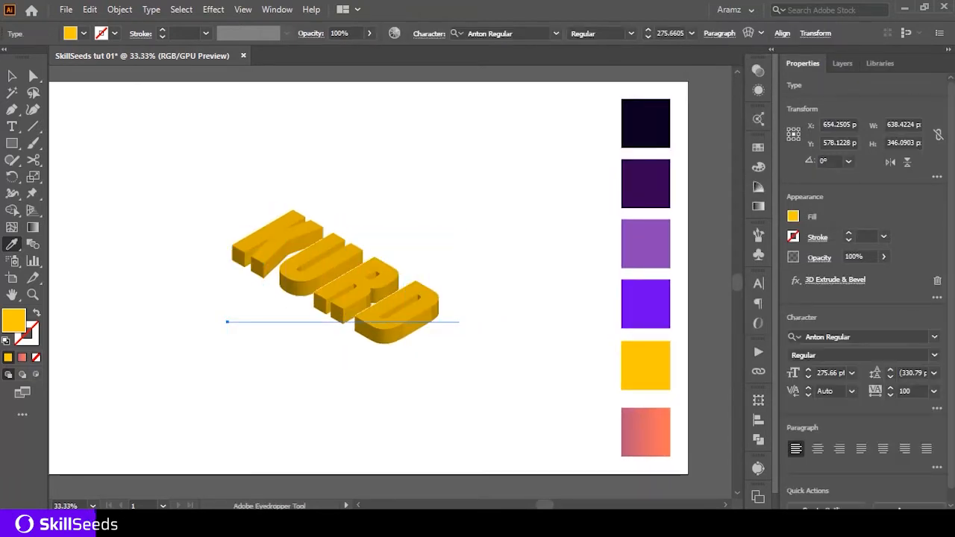
pyautogui.click(120, 9)
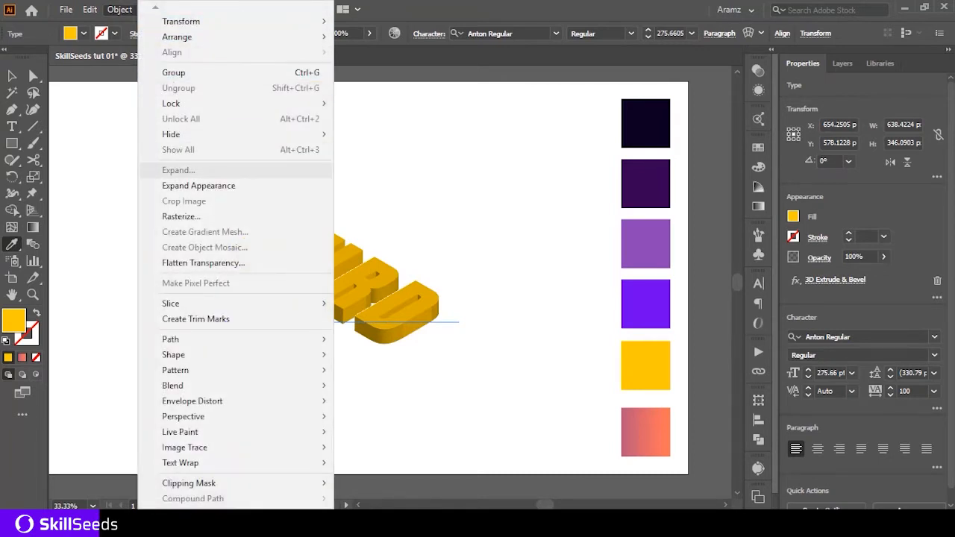
pyautogui.click(199, 185)
# Ungroup the expanded KURD artwork twice and deselect it
pyautogui.rightClick(320, 252)
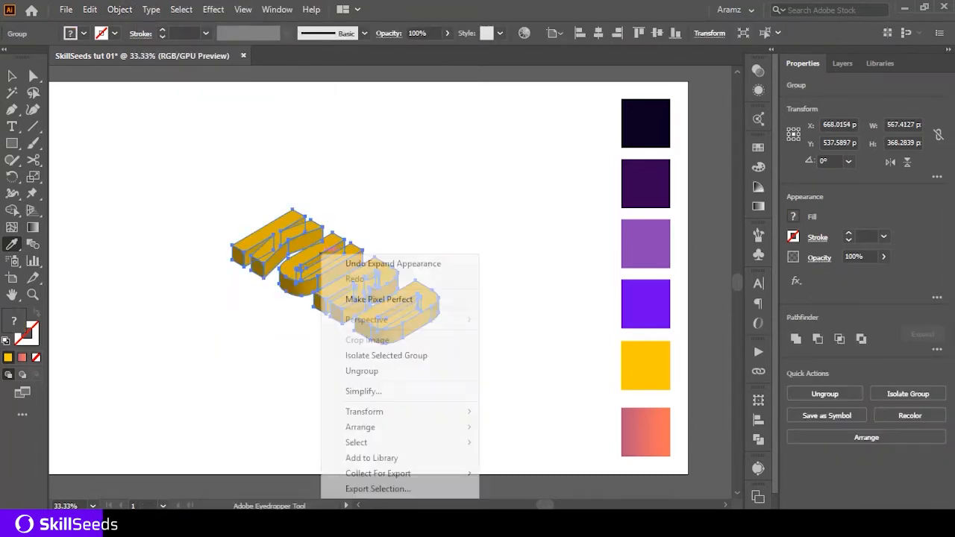
pyautogui.click(348, 369)
pyautogui.rightClick(345, 253)
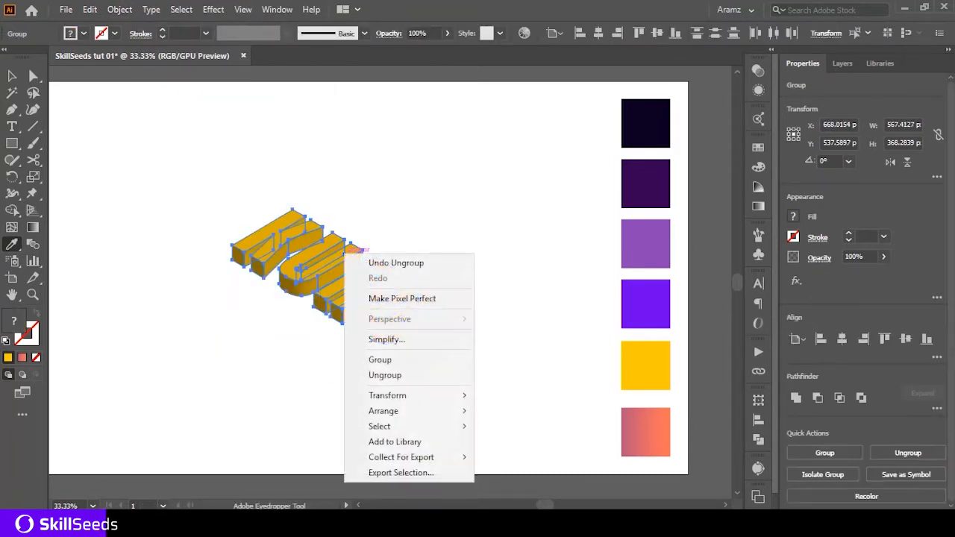
pyautogui.click(409, 375)
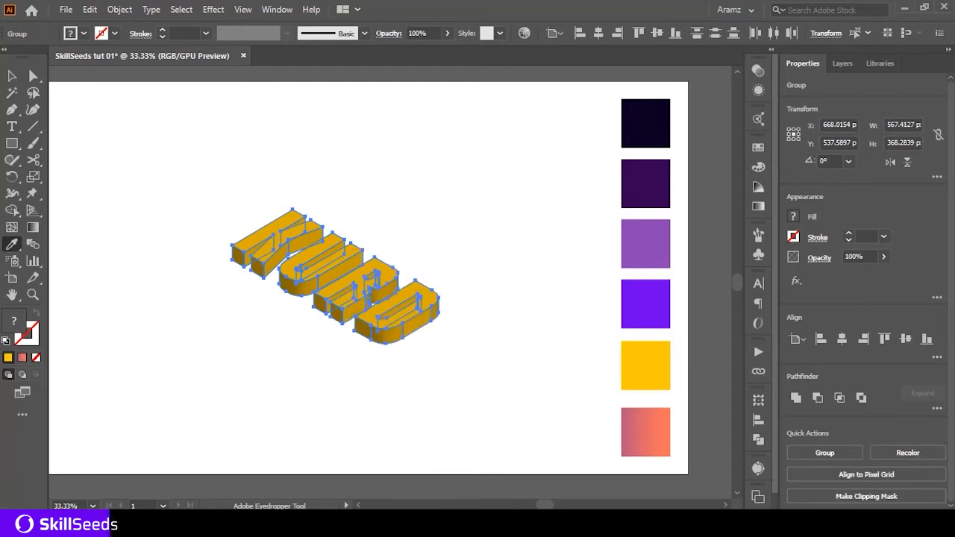
pyautogui.click(12, 76)
pyautogui.click(158, 158)
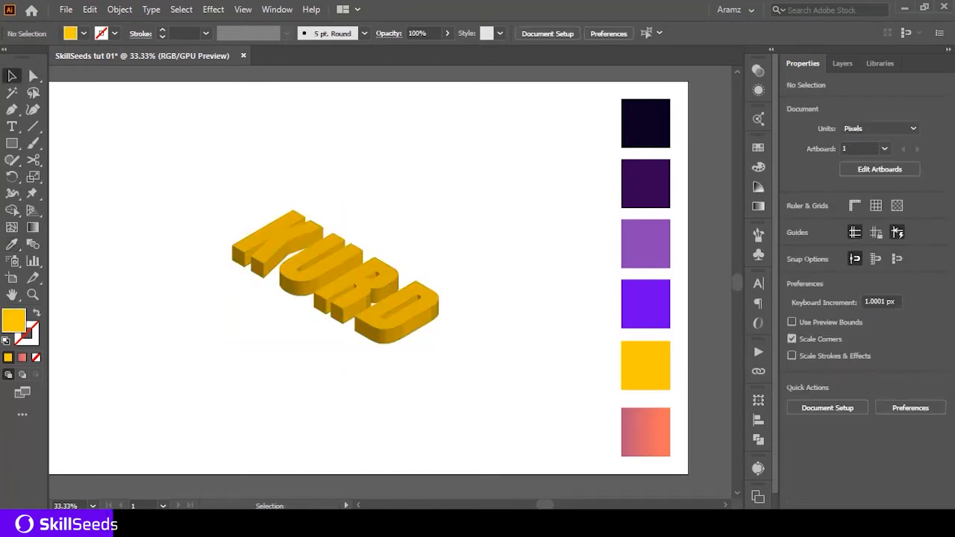
# Unite the four outer side faces of the letter D into one shape
pyautogui.scroll(3, 392, 330)
pyautogui.click(394, 332)
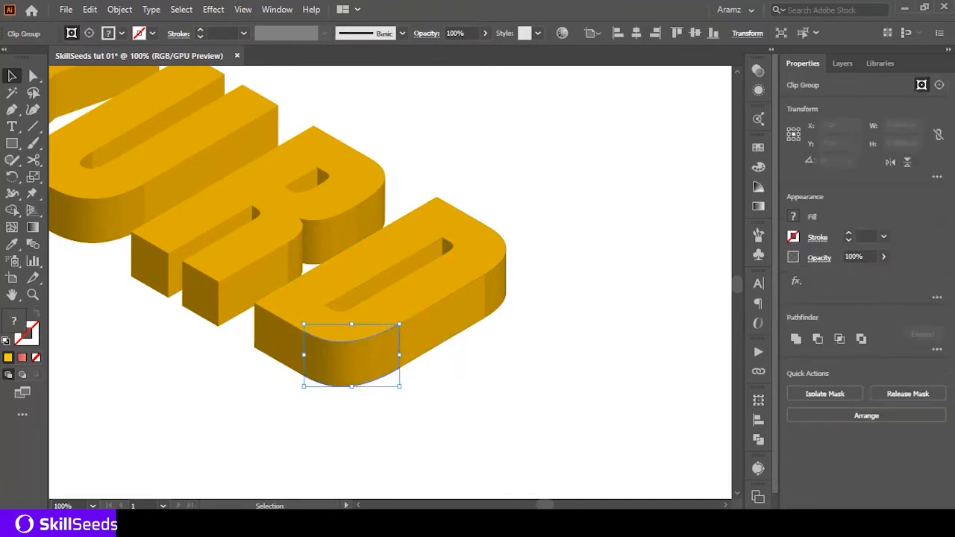
pyautogui.keyDown('shift'); pyautogui.click(441, 322); pyautogui.keyUp('shift')
pyautogui.keyDown('shift'); pyautogui.click(496, 287); pyautogui.keyUp('shift')
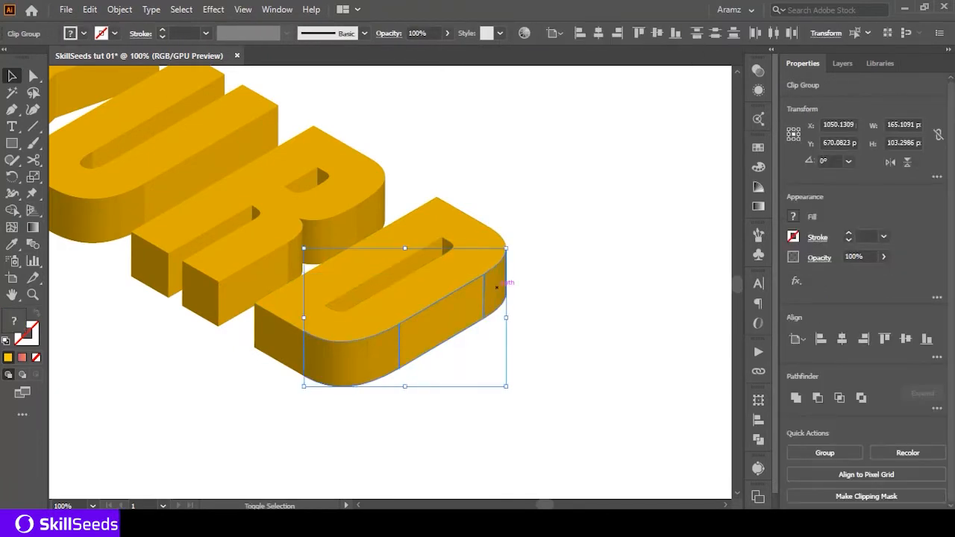
pyautogui.keyDown('shift'); pyautogui.click(279, 339); pyautogui.keyUp('shift')
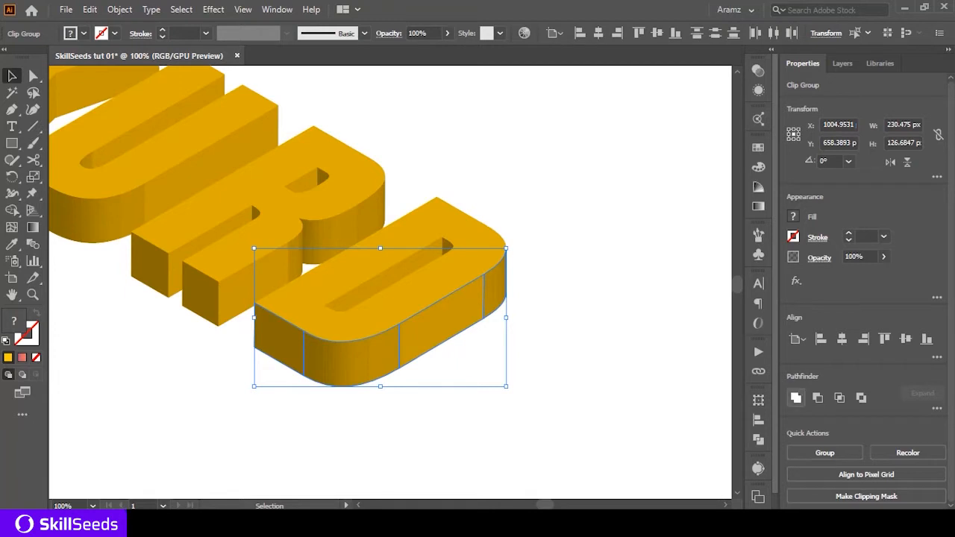
pyautogui.click(795, 398)
# Unite the side faces of the letter R's leg, and separately flatten the side of its bowl into one shape
pyautogui.moveTo(358, 284); pyautogui.dragTo(512, 339)
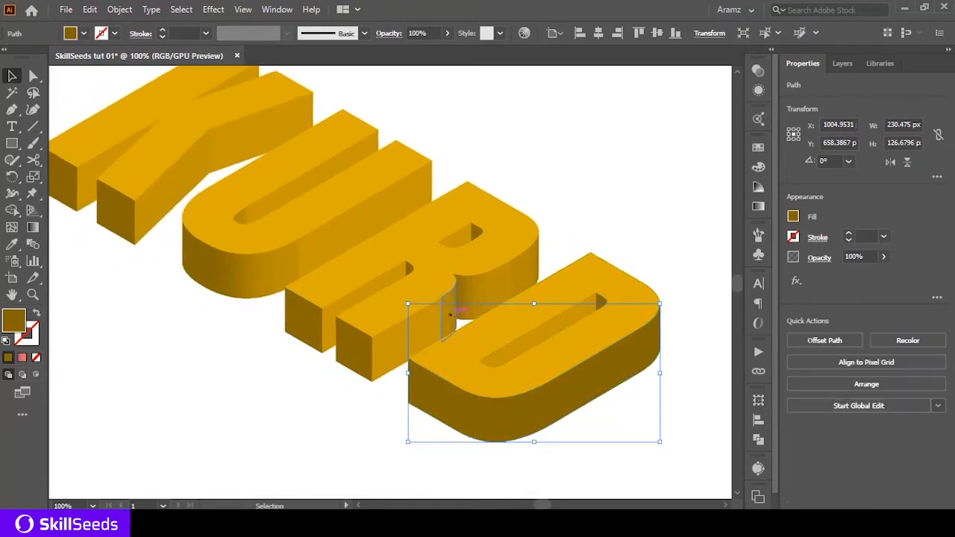
pyautogui.click(450, 317)
pyautogui.keyDown('shift'); pyautogui.click(420, 333); pyautogui.keyUp('shift')
pyautogui.click(795, 398)
pyautogui.click(498, 294)
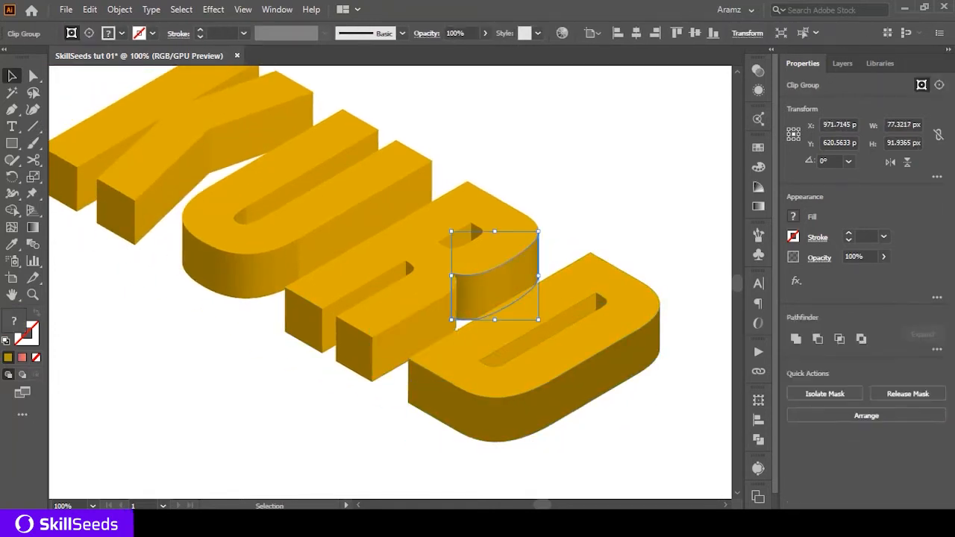
pyautogui.click(796, 339)
# Unite the straight and curved outer side faces of the letter U into one shape
pyautogui.moveTo(418, 246); pyautogui.dragTo(594, 352)
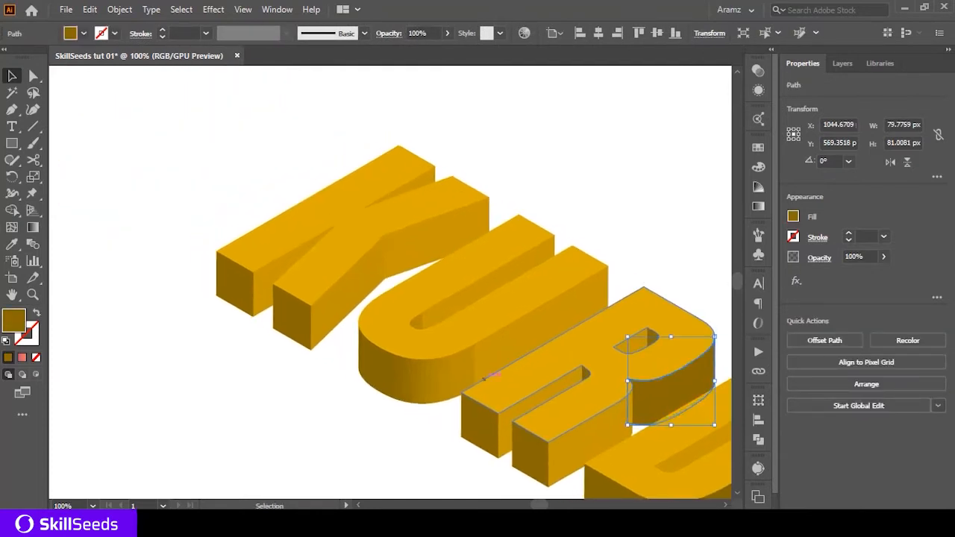
pyautogui.click(522, 340)
pyautogui.keyDown('shift'); pyautogui.click(426, 373); pyautogui.keyUp('shift')
pyautogui.click(795, 398)
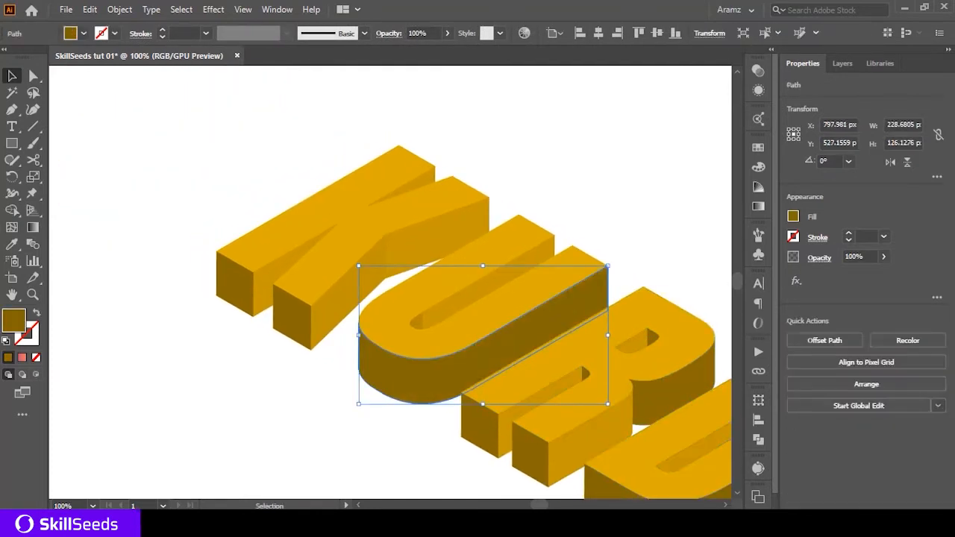
# Unite the curved and straight inner wall faces of the letter U's slot into one shape
pyautogui.scroll(3, 442, 346)
pyautogui.click(373, 277)
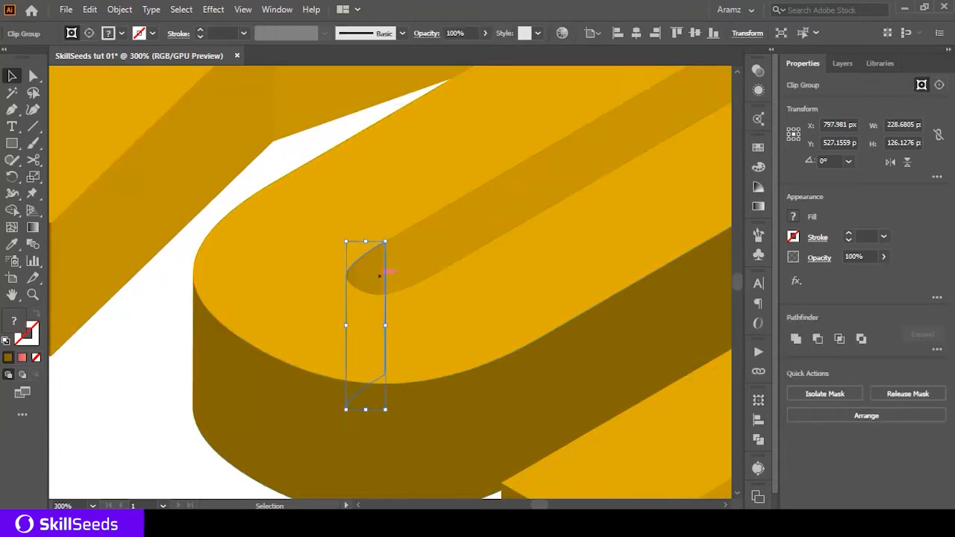
pyautogui.keyDown('shift'); pyautogui.click(409, 266); pyautogui.keyUp('shift')
pyautogui.click(796, 397)
# Unite the two dark end wall faces inside the hole of the letter R's bowl into one shape
pyautogui.scroll(-5, 388, 334)
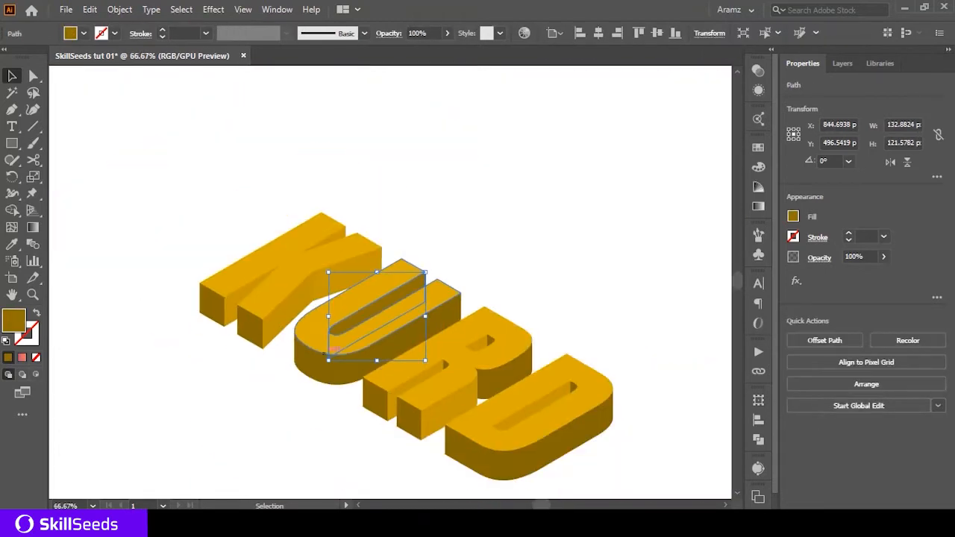
pyautogui.scroll(4, 464, 364)
pyautogui.moveTo(571, 300); pyautogui.dragTo(429, 321)
pyautogui.click(400, 316)
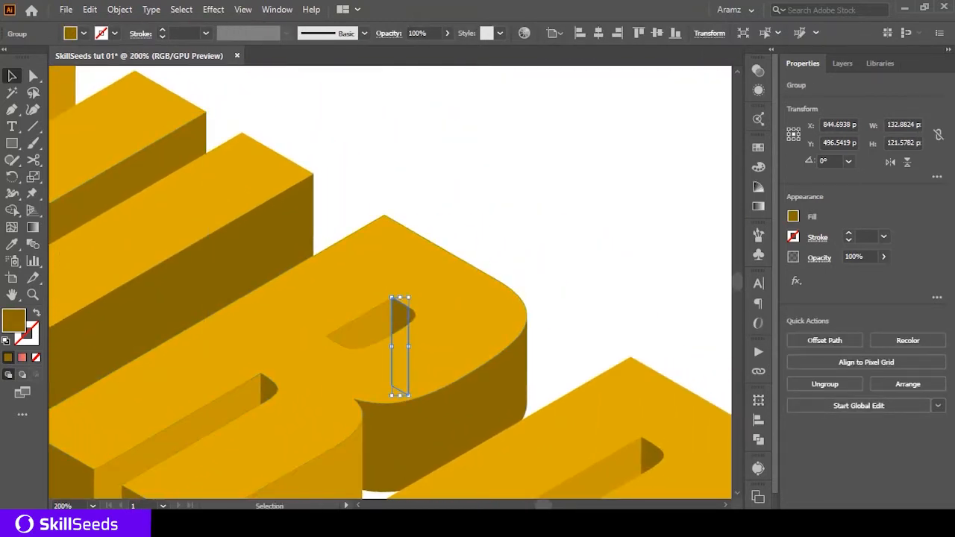
pyautogui.keyDown('shift'); pyautogui.click(411, 316); pyautogui.keyUp('shift')
pyautogui.rightClick(402, 312)
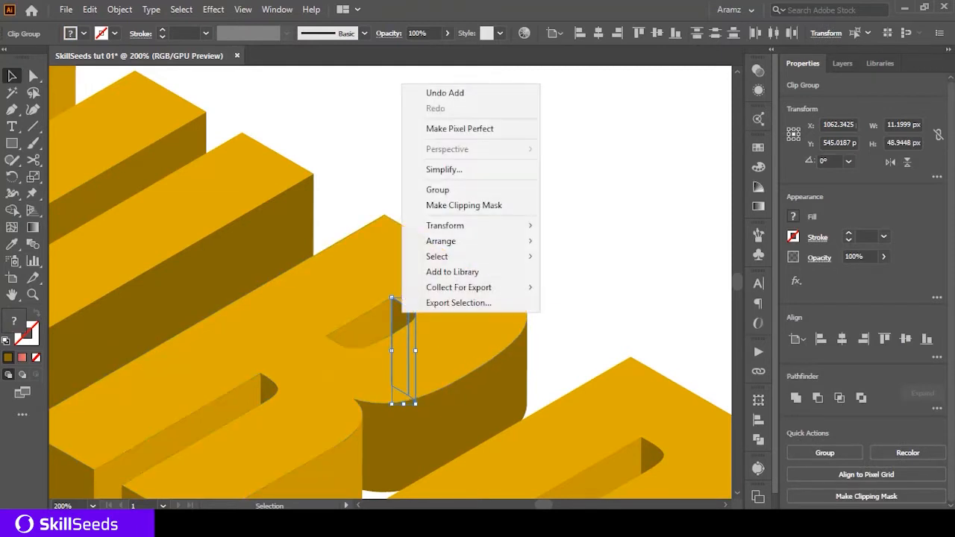
pyautogui.click(795, 398)
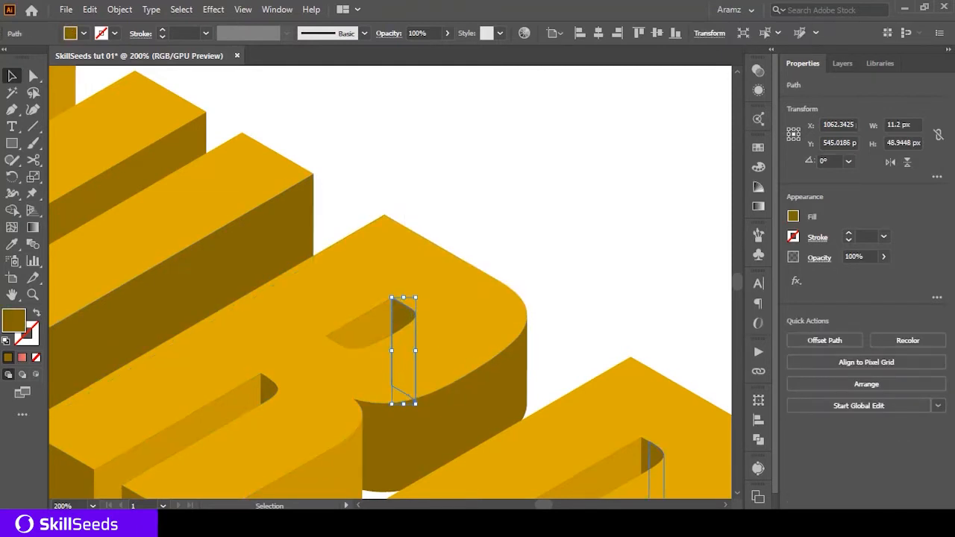
# Unite the two dark end wall faces inside the letter D's hole into one shape, and clear the selection
pyautogui.click(656, 456)
pyautogui.keyDown('shift'); pyautogui.click(644, 455); pyautogui.keyUp('shift')
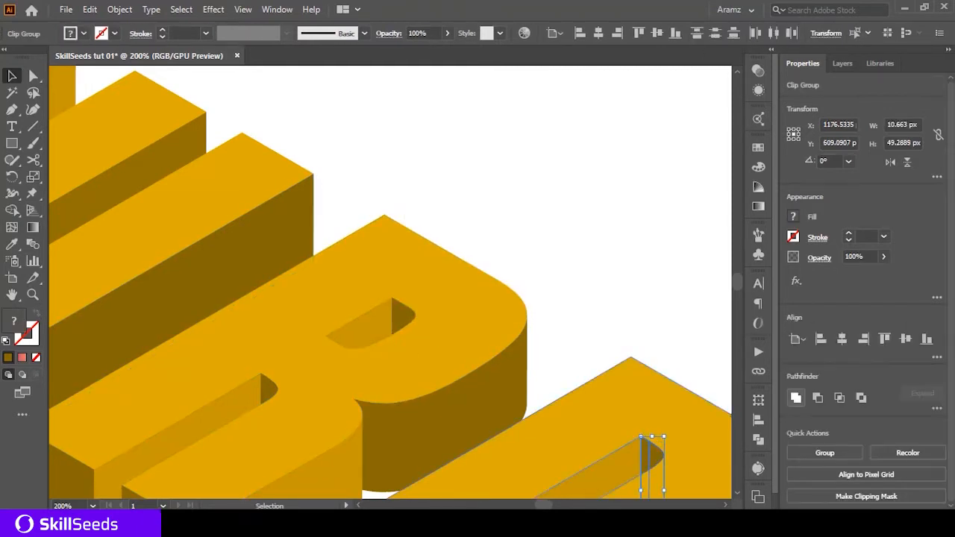
pyautogui.click(795, 397)
pyautogui.scroll(-1, 621, 392)
pyautogui.scroll(-2, 516, 255)
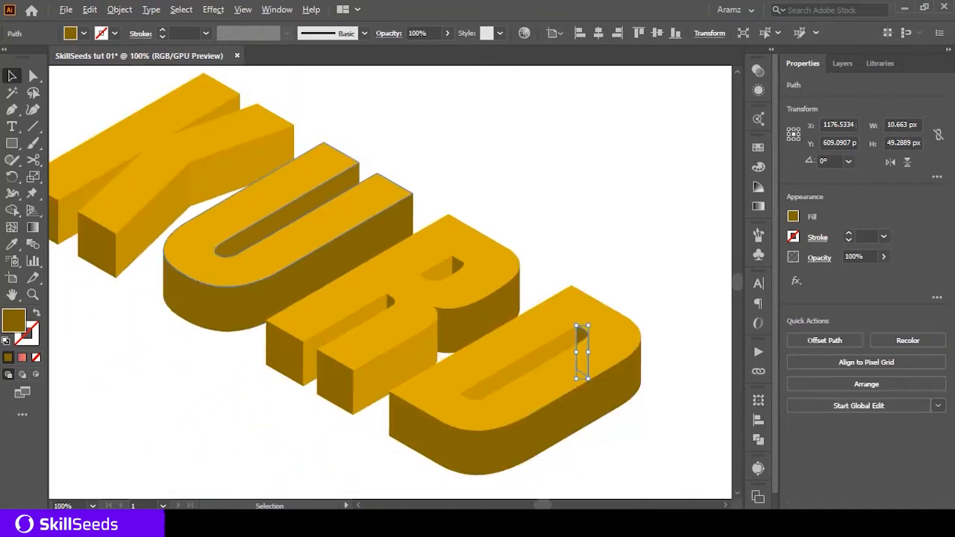
pyautogui.scroll(5, 604, 345)
pyautogui.scroll(-7, 695, 357)
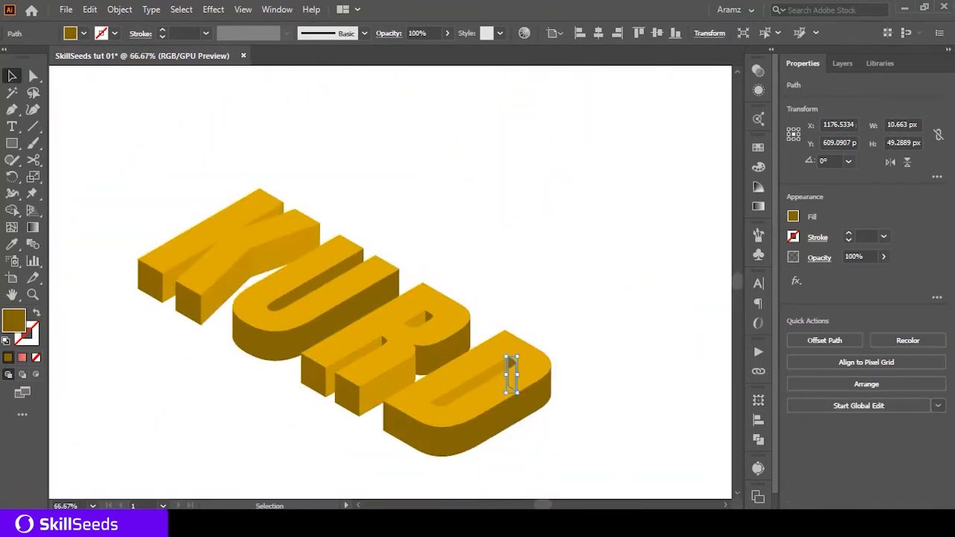
pyautogui.hotkey('ctrl', 'shift', 'a')
# Draw a 1920 x 1080 px background rectangle over the artboard, send it to the back, and fill it with the palette's bright violet
pyautogui.scroll(-1, 615, 230)
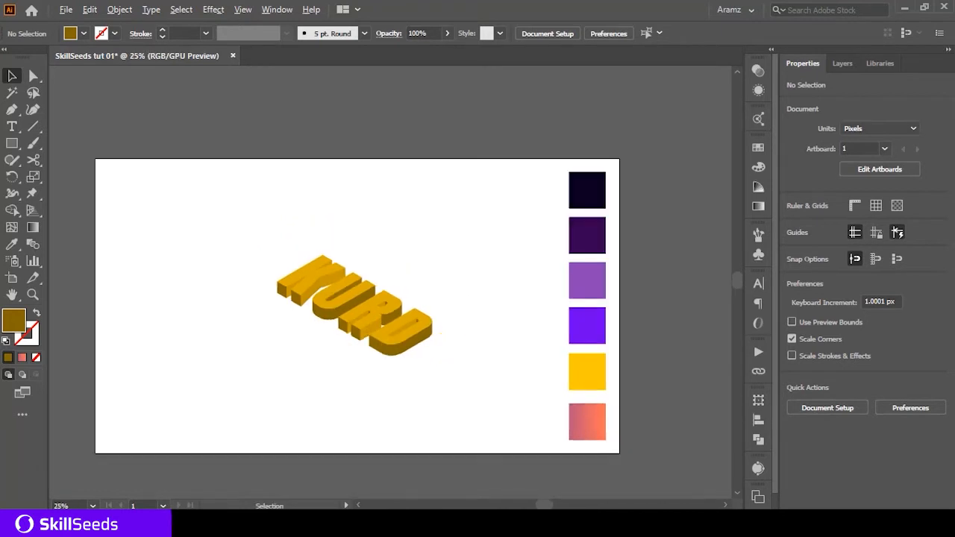
pyautogui.press('m')
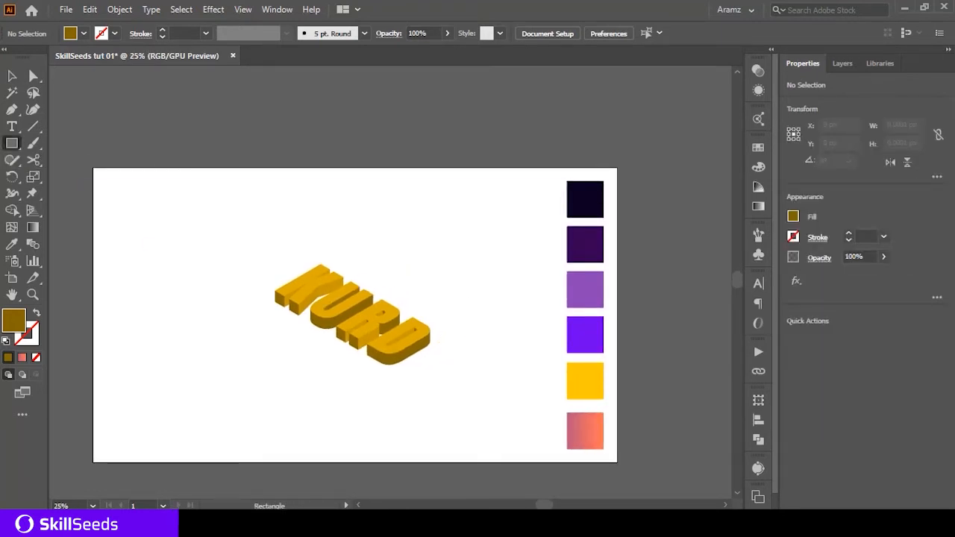
pyautogui.moveTo(93, 169); pyautogui.dragTo(617, 462)
pyautogui.hotkey('ctrl', 'shift', '[')
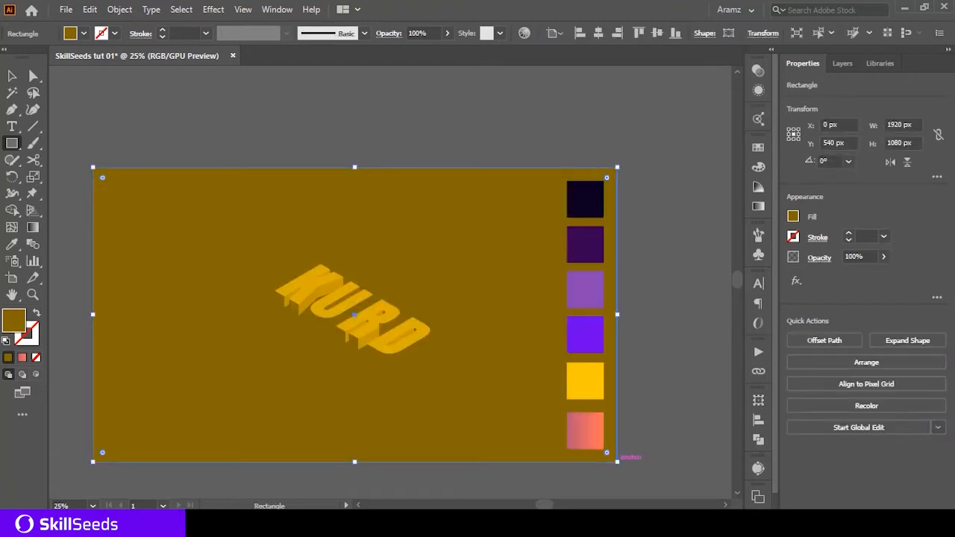
pyautogui.press('i')
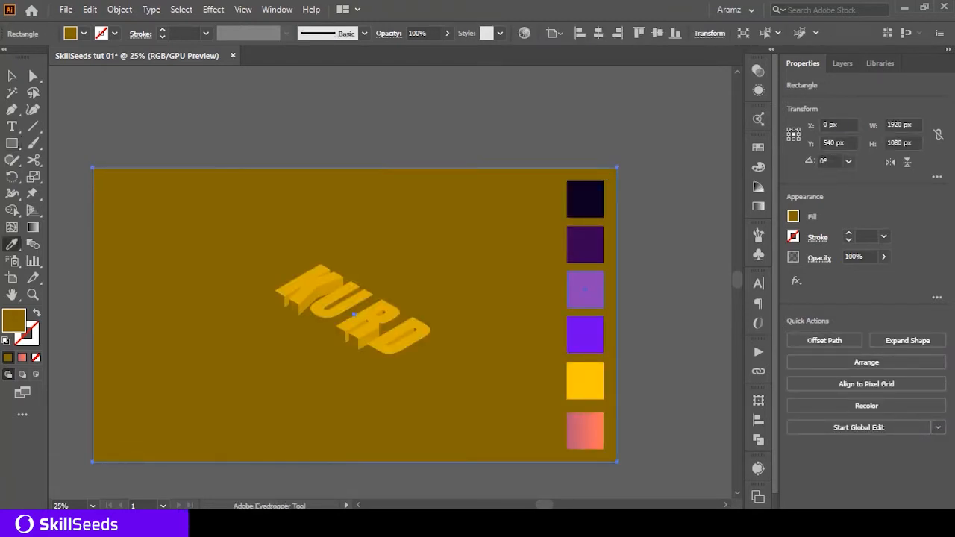
pyautogui.click(585, 334)
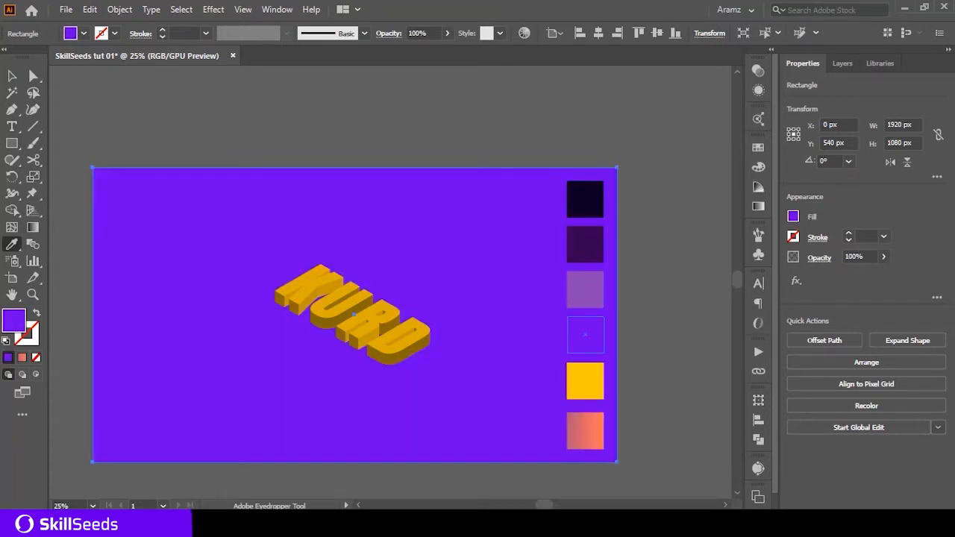
pyautogui.press('a')
pyautogui.hotkey('ctrl', 'shift', 'a')
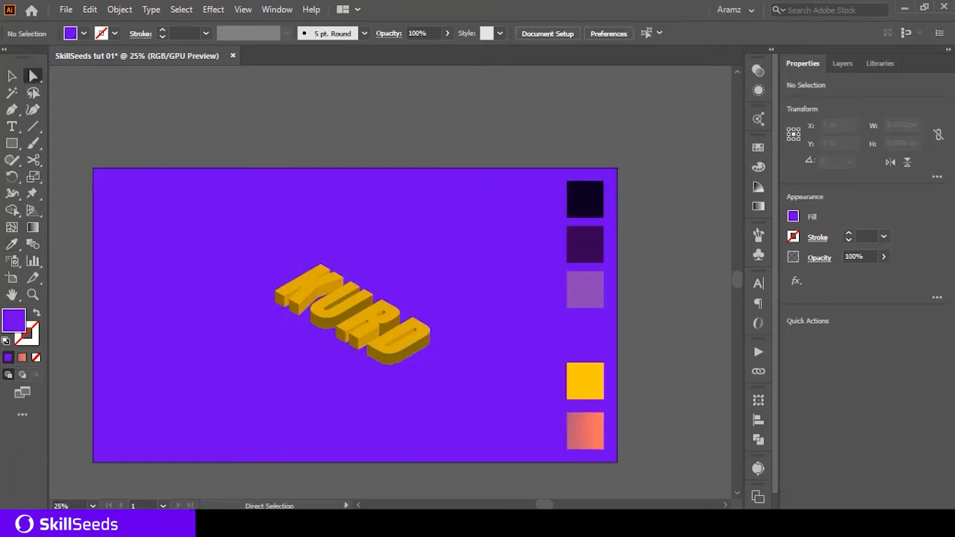
# Fill the long side faces and matching inner walls of all four KURD letters with the light purple sampled from the palette
pyautogui.scroll(1, 394, 269)
pyautogui.click(384, 379)
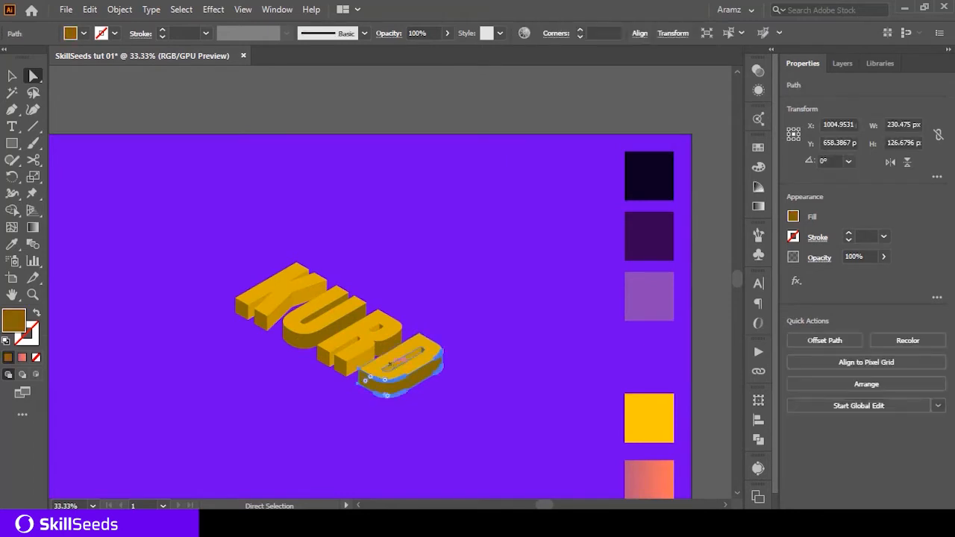
pyautogui.scroll(3, 382, 358)
pyautogui.keyDown('shift'); pyautogui.click(394, 342); pyautogui.keyUp('shift')
pyautogui.keyDown('shift'); pyautogui.click(328, 377); pyautogui.keyUp('shift')
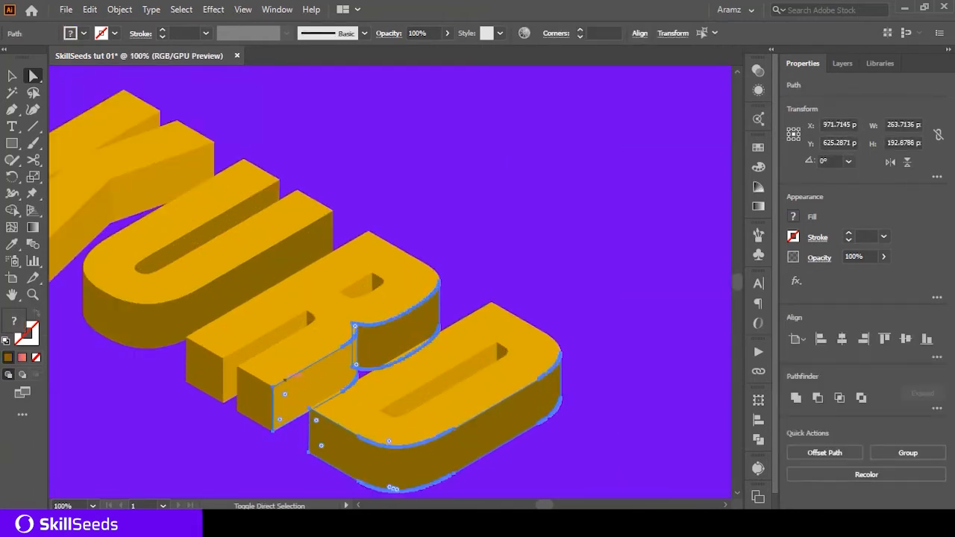
pyautogui.keyDown('shift'); pyautogui.click(280, 338); pyautogui.keyUp('shift')
pyautogui.keyDown('shift'); pyautogui.click(360, 287); pyautogui.keyUp('shift')
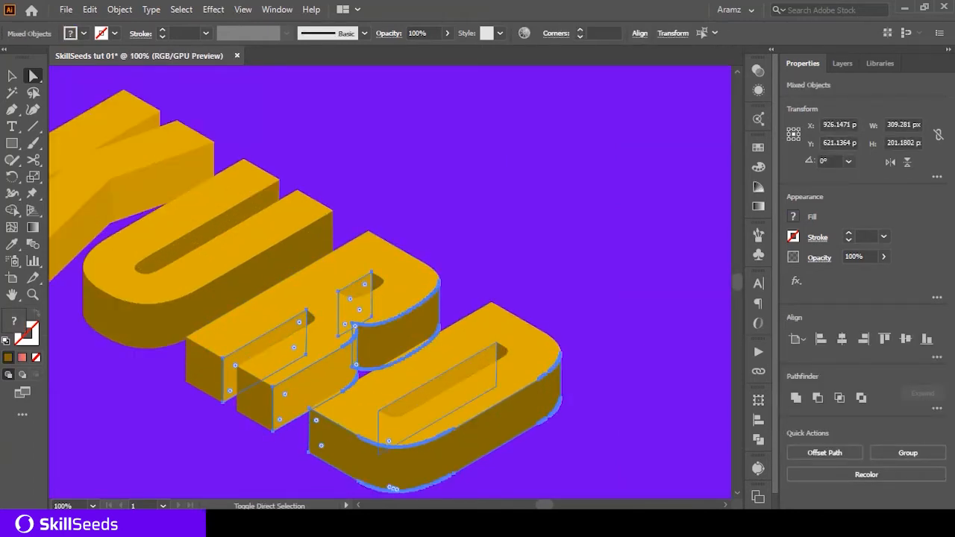
pyautogui.keyDown('shift'); pyautogui.click(445, 385); pyautogui.keyUp('shift')
pyautogui.moveTo(273, 261); pyautogui.dragTo(459, 391)
pyautogui.keyDown('shift'); pyautogui.click(414, 421); pyautogui.keyUp('shift')
pyautogui.keyDown('shift'); pyautogui.click(397, 360); pyautogui.keyUp('shift')
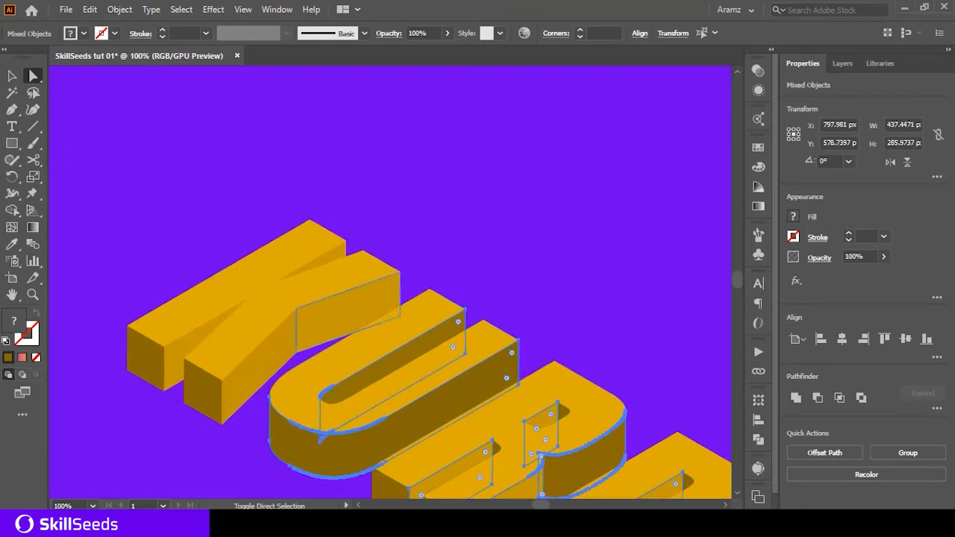
pyautogui.keyDown('shift'); pyautogui.click(346, 317); pyautogui.keyUp('shift')
pyautogui.keyDown('shift'); pyautogui.click(260, 362); pyautogui.keyUp('shift')
pyautogui.keyDown('shift'); pyautogui.click(181, 353); pyautogui.keyUp('shift')
pyautogui.hotkey('ctrl', '-')
pyautogui.hotkey('ctrl', '-')
pyautogui.hotkey('ctrl', '-')
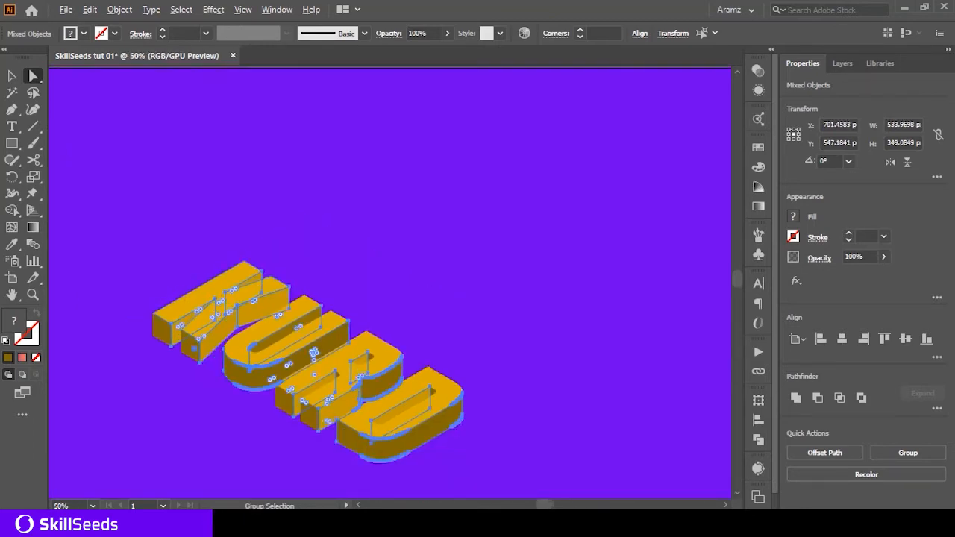
pyautogui.press('i')
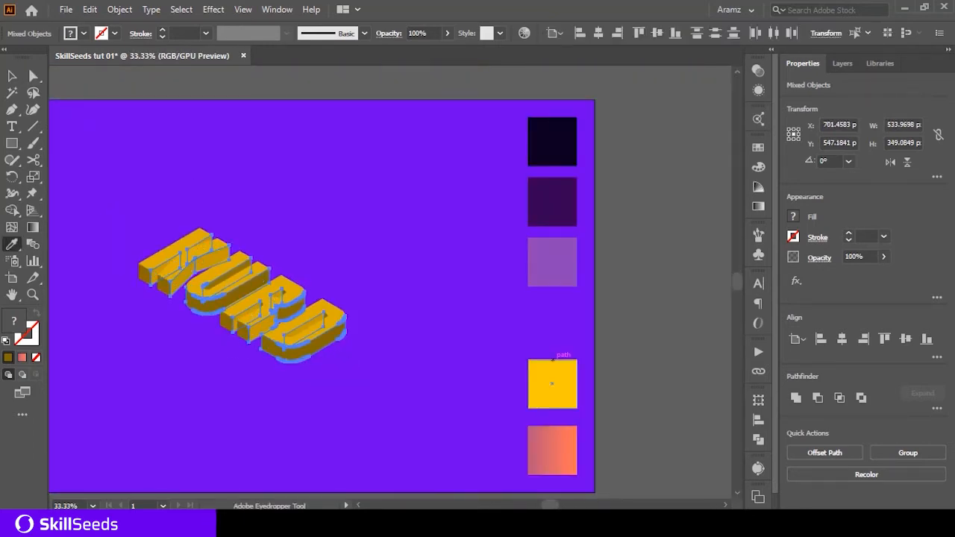
pyautogui.click(552, 263)
pyautogui.moveTo(551, 263); pyautogui.dragTo(635, 298)
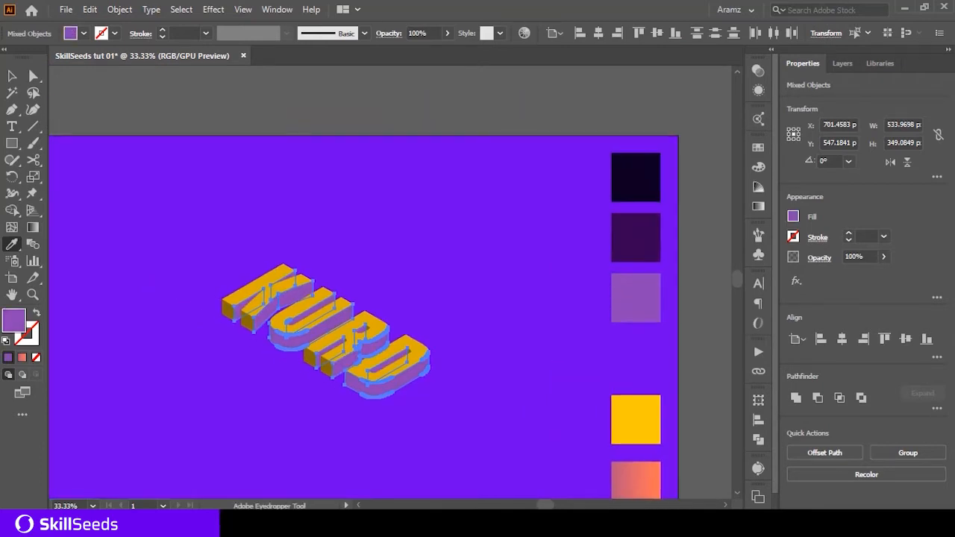
# Try the palette's dark purple on the long side faces of the letters, and undo that fill
pyautogui.click(634, 236)
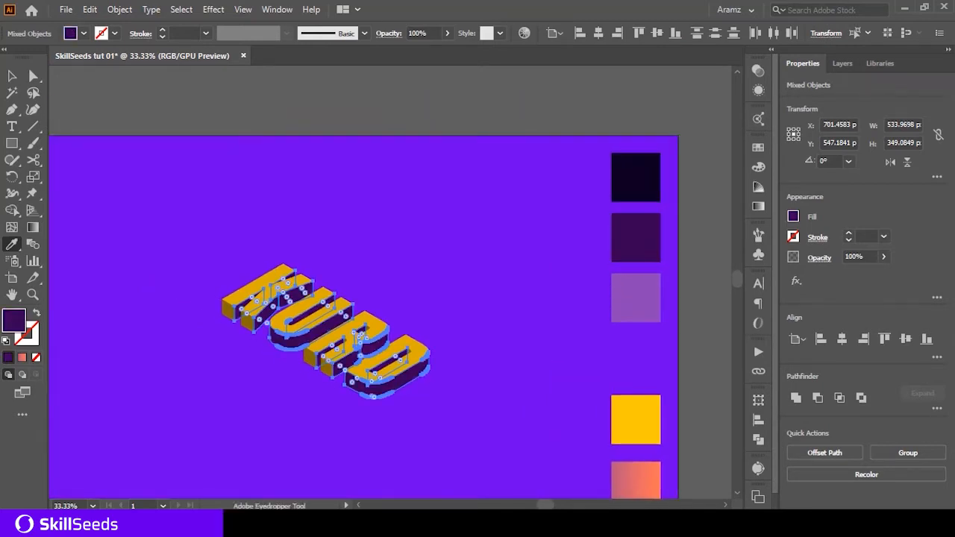
pyautogui.hotkey('ctrl', 'shift', 'a')
pyautogui.hotkey('ctrl', 'z')
pyautogui.keyDown('ctrl'); pyautogui.click(523, 298); pyautogui.keyUp('ctrl')
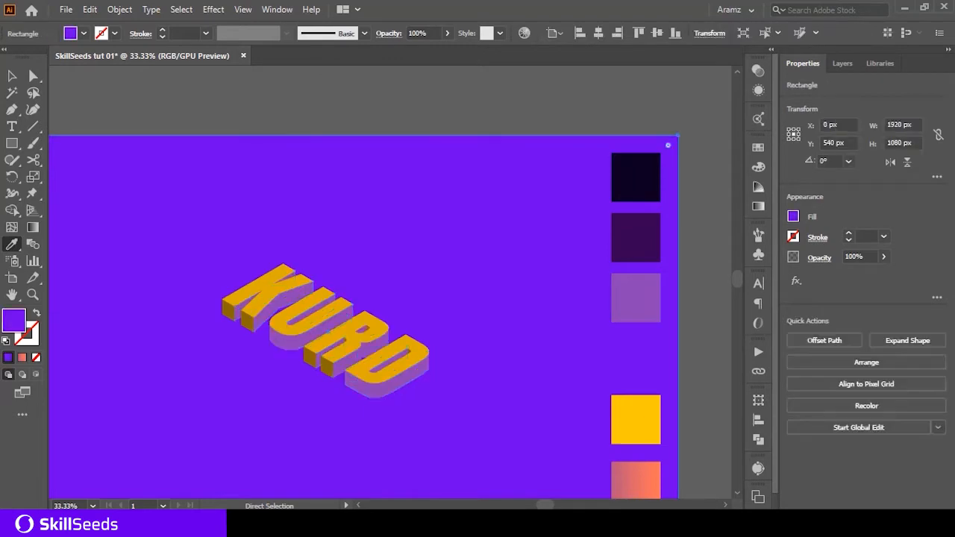
# Fill the top faces of the letters D, R, U and K with the pink-orange gradient sampled from the palette
pyautogui.scroll(-2, 522, 298)
pyautogui.keyDown('ctrl'); pyautogui.click(379, 308); pyautogui.keyUp('ctrl')
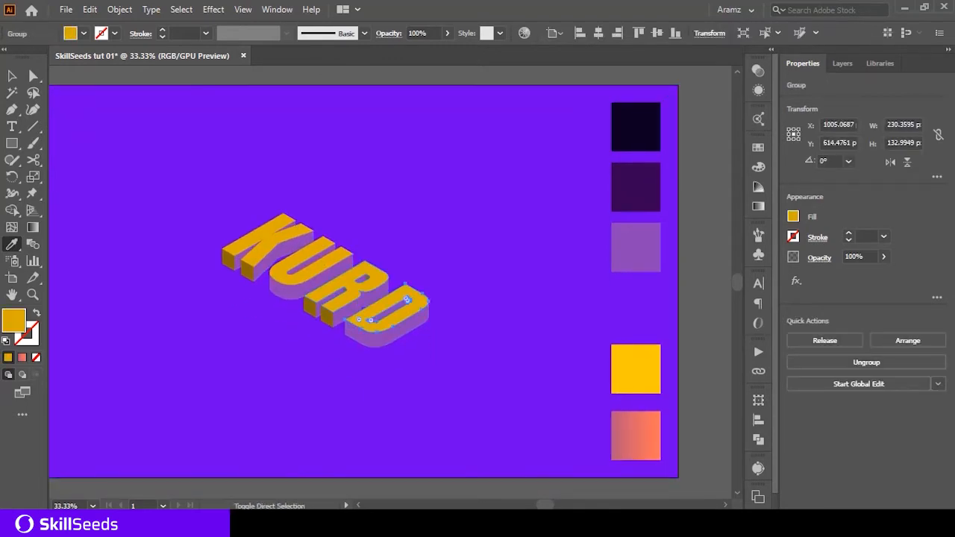
pyautogui.keyDown('ctrl'); pyautogui.keyDown('shift'); pyautogui.click(338, 285); pyautogui.keyUp('shift'); pyautogui.keyUp('ctrl')
pyautogui.keyDown('ctrl'); pyautogui.keyDown('shift'); pyautogui.click(297, 261); pyautogui.keyUp('shift'); pyautogui.keyUp('ctrl')
pyautogui.keyDown('ctrl'); pyautogui.keyDown('shift'); pyautogui.click(255, 237); pyautogui.keyUp('shift'); pyautogui.keyUp('ctrl')
pyautogui.click(636, 436)
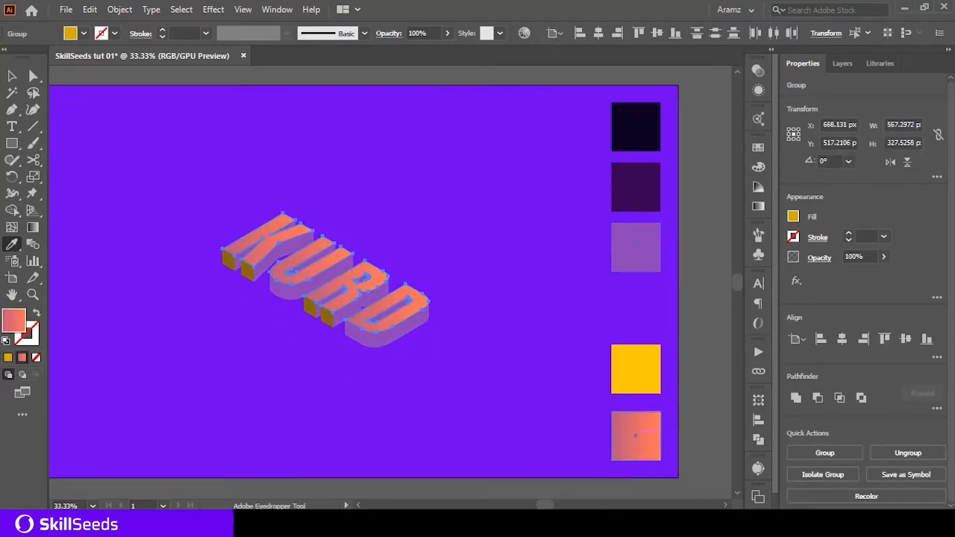
# Fill the front end faces of K and R and the small end walls inside R and D with the palette's dark purple
pyautogui.scroll(3, 280, 307)
pyautogui.moveTo(279, 307); pyautogui.dragTo(285, 394)
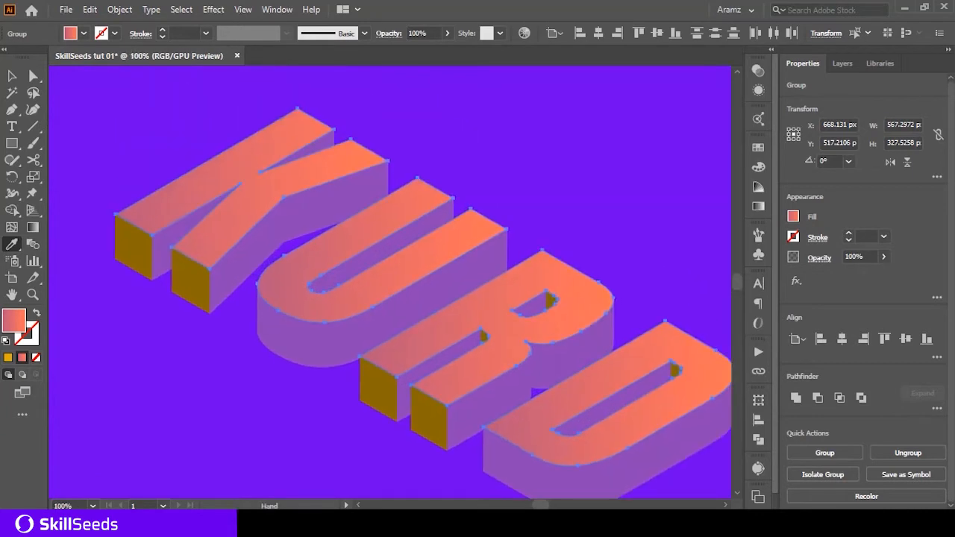
pyautogui.keyDown('ctrl'); pyautogui.click(429, 418); pyautogui.keyUp('ctrl')
pyautogui.keyDown('ctrl'); pyautogui.keyDown('shift'); pyautogui.click(378, 389); pyautogui.keyUp('shift'); pyautogui.keyUp('ctrl')
pyautogui.keyDown('ctrl'); pyautogui.keyDown('shift'); pyautogui.click(191, 281); pyautogui.keyUp('shift'); pyautogui.keyUp('ctrl')
pyautogui.keyDown('ctrl'); pyautogui.keyDown('shift'); pyautogui.click(134, 257); pyautogui.keyUp('shift'); pyautogui.keyUp('ctrl')
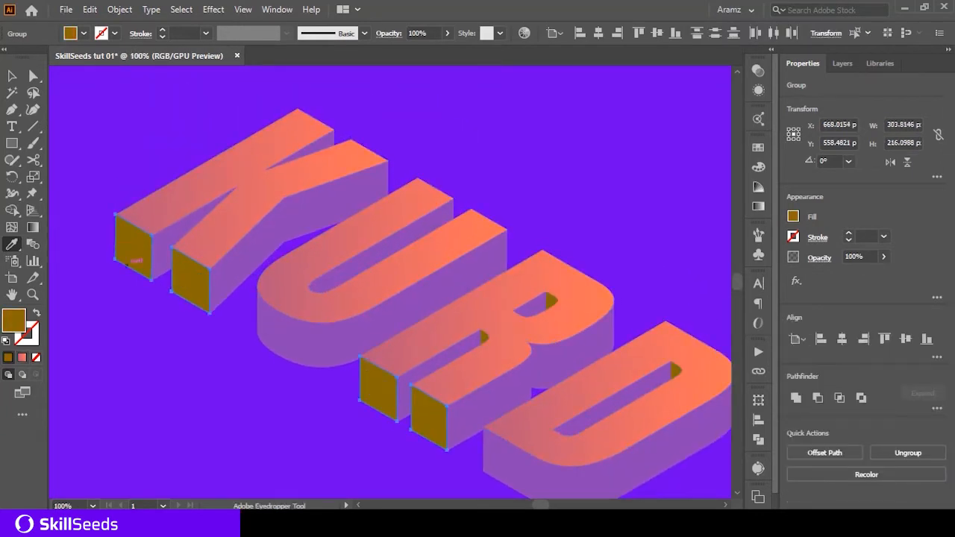
pyautogui.scroll(-3, 131, 268)
pyautogui.scroll(5, 171, 304)
pyautogui.moveTo(693, 242); pyautogui.dragTo(321, 315)
pyautogui.keyDown('ctrl'); pyautogui.keyDown('shift'); pyautogui.click(386, 300); pyautogui.keyUp('shift'); pyautogui.keyUp('ctrl')
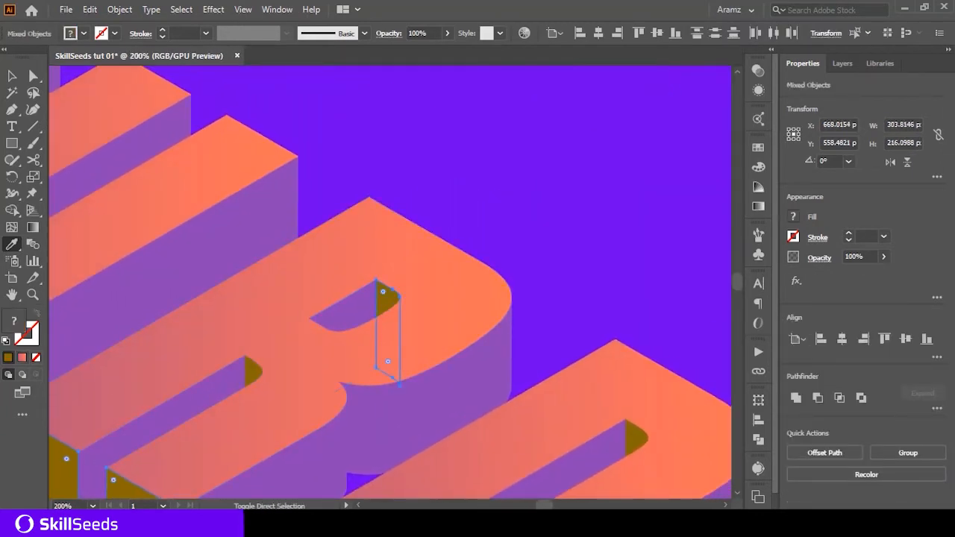
pyautogui.keyDown('ctrl'); pyautogui.keyDown('shift'); pyautogui.click(252, 373); pyautogui.keyUp('shift'); pyautogui.keyUp('ctrl')
pyautogui.keyDown('ctrl'); pyautogui.keyDown('shift'); pyautogui.click(634, 439); pyautogui.keyUp('shift'); pyautogui.keyUp('ctrl')
pyautogui.scroll(-3, 594, 439)
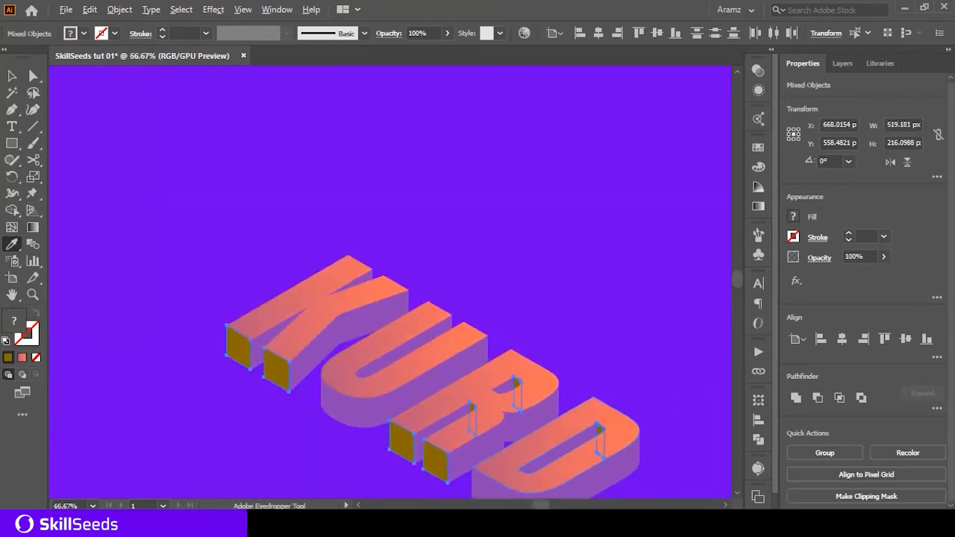
pyautogui.moveTo(595, 444); pyautogui.dragTo(404, 281)
pyautogui.scroll(-2, 404, 281)
pyautogui.click(630, 155)
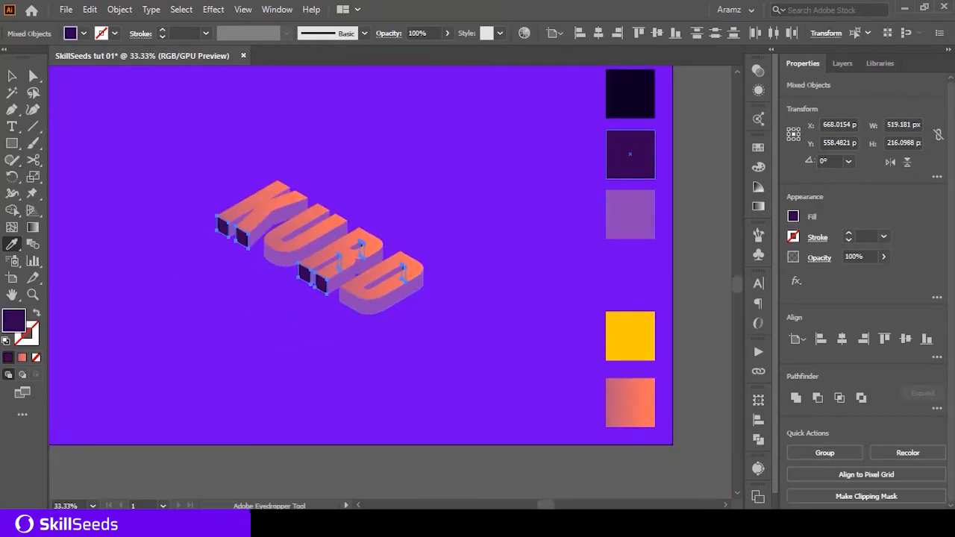
pyautogui.keyDown('ctrl'); pyautogui.click(372, 314); pyautogui.keyUp('ctrl')
pyautogui.moveTo(373, 313); pyautogui.dragTo(400, 368)
pyautogui.keyDown('ctrl'); pyautogui.click(716, 261); pyautogui.keyUp('ctrl')
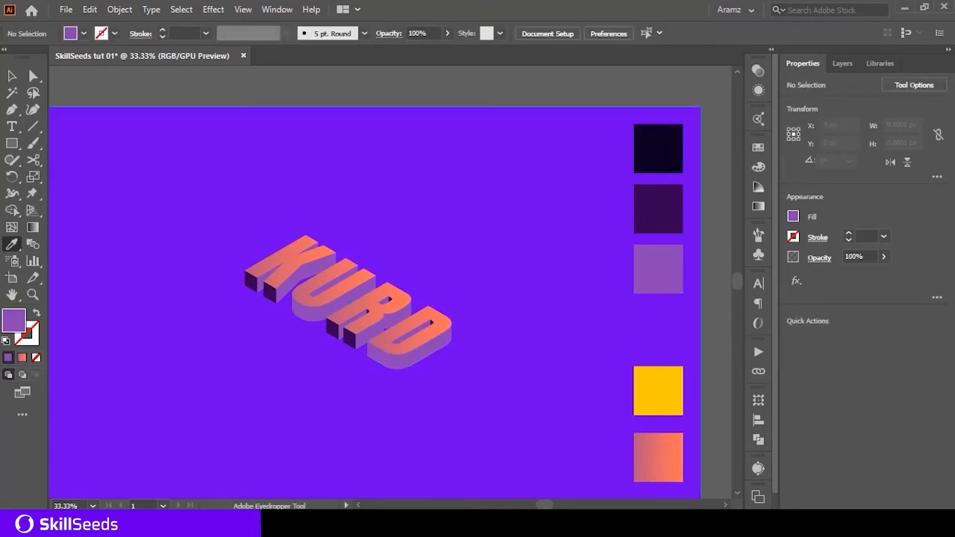
# Select all the KURD letter shapes and give them a black stroke (000000)
pyautogui.press('v')
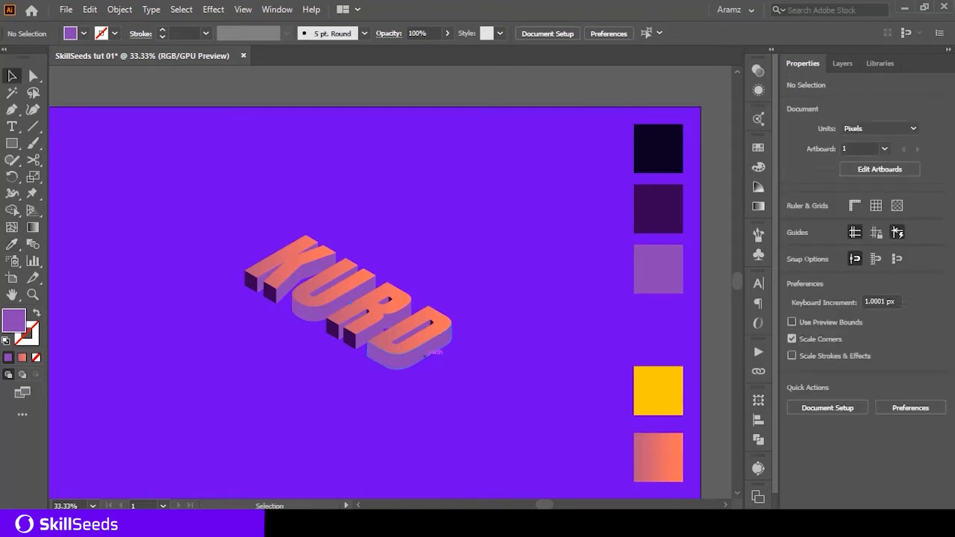
pyautogui.click(435, 349)
pyautogui.click(716, 276)
pyautogui.hotkey('ctrl', 'a')
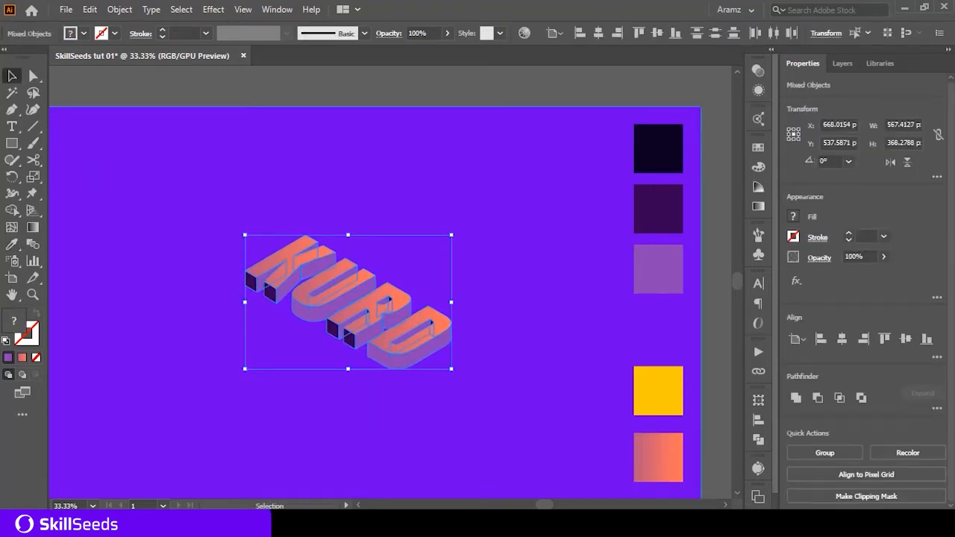
pyautogui.press('F6')
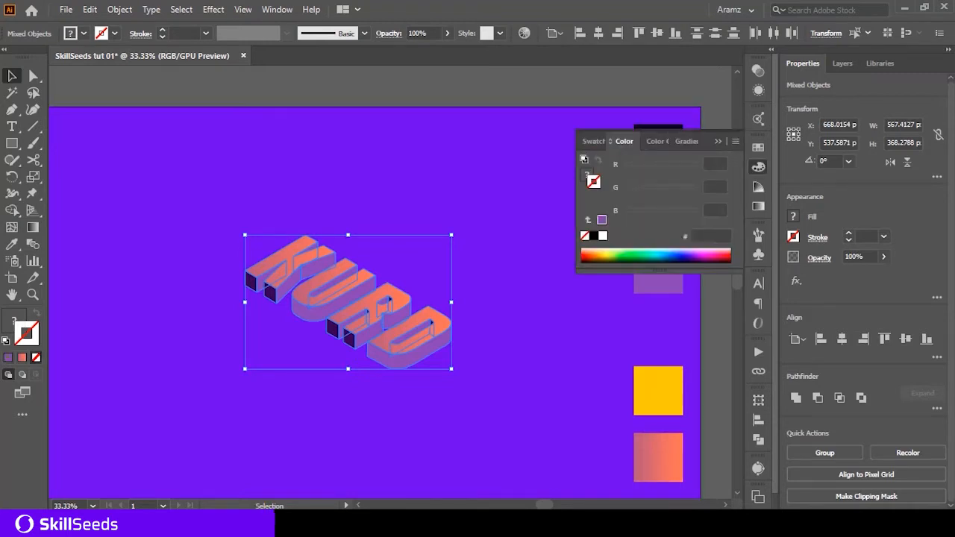
pyautogui.click(594, 235)
pyautogui.hotkey('ctrl', '+')
pyautogui.hotkey('ctrl', '+')
pyautogui.hotkey('ctrl', '+')
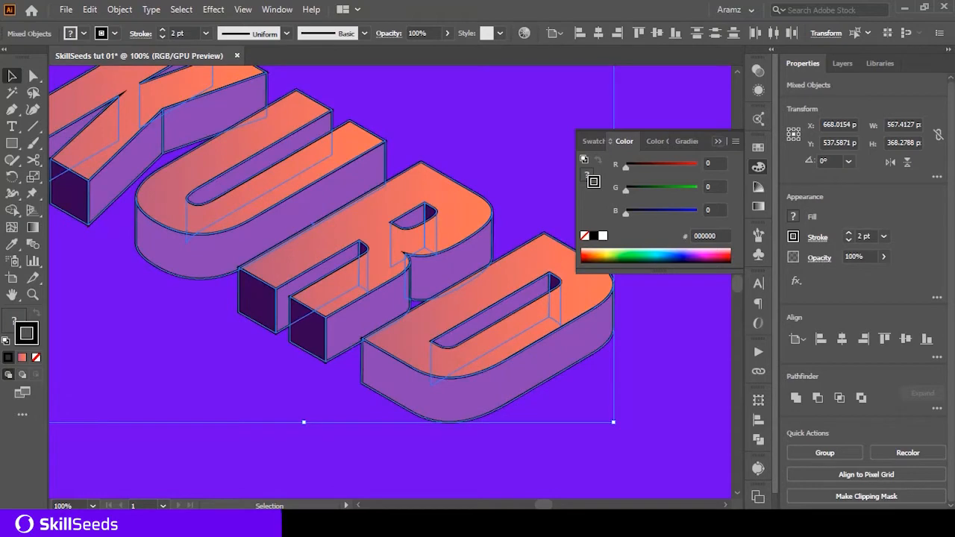
# Give the strokes of the selected letters a round join, comparing it with the miter join at a sharp corner
pyautogui.press('F6')
pyautogui.click(818, 237)
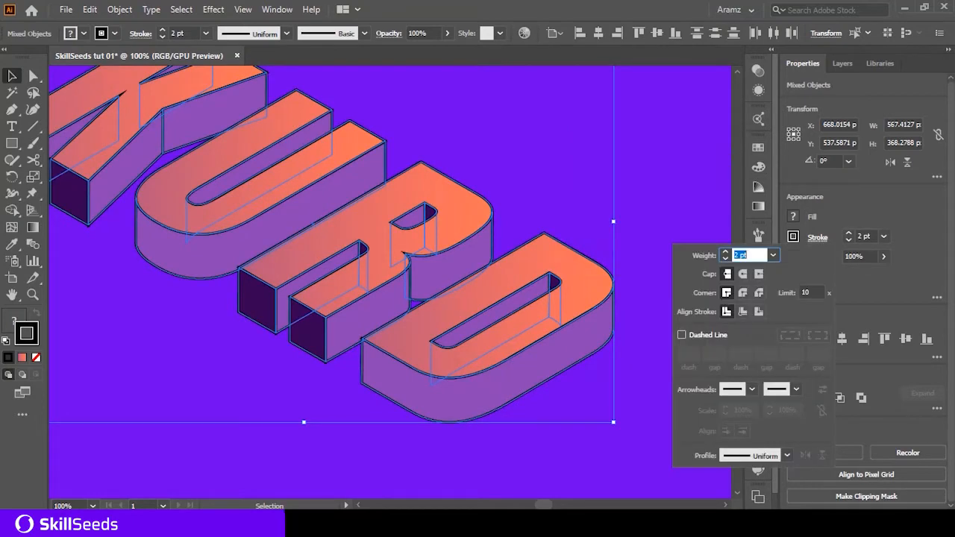
pyautogui.click(742, 293)
pyautogui.scroll(5, 323, 373)
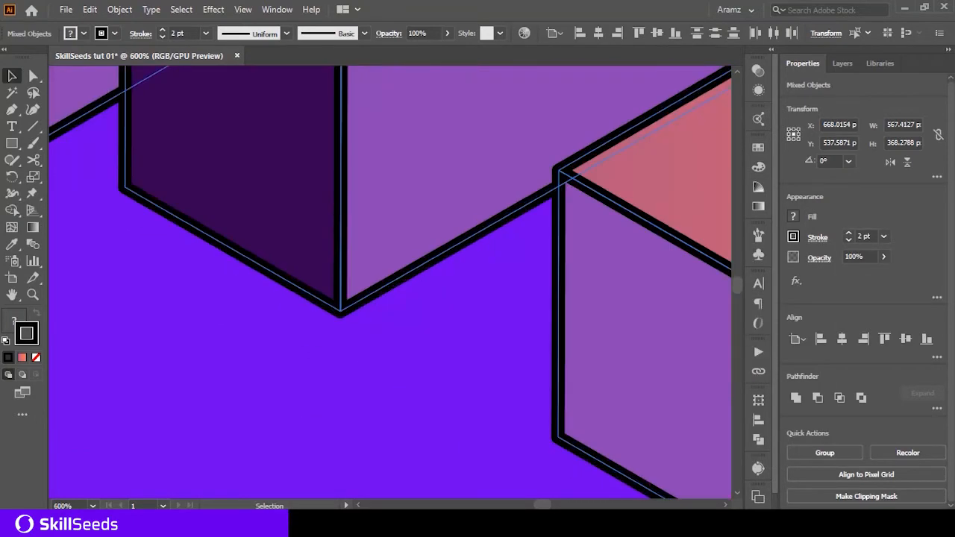
pyautogui.click(818, 237)
pyautogui.click(727, 292)
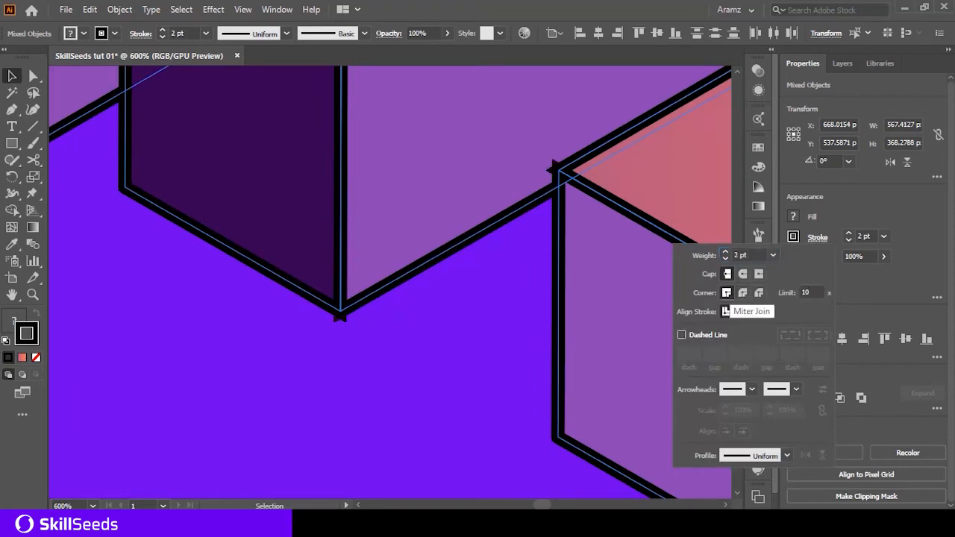
pyautogui.click(743, 293)
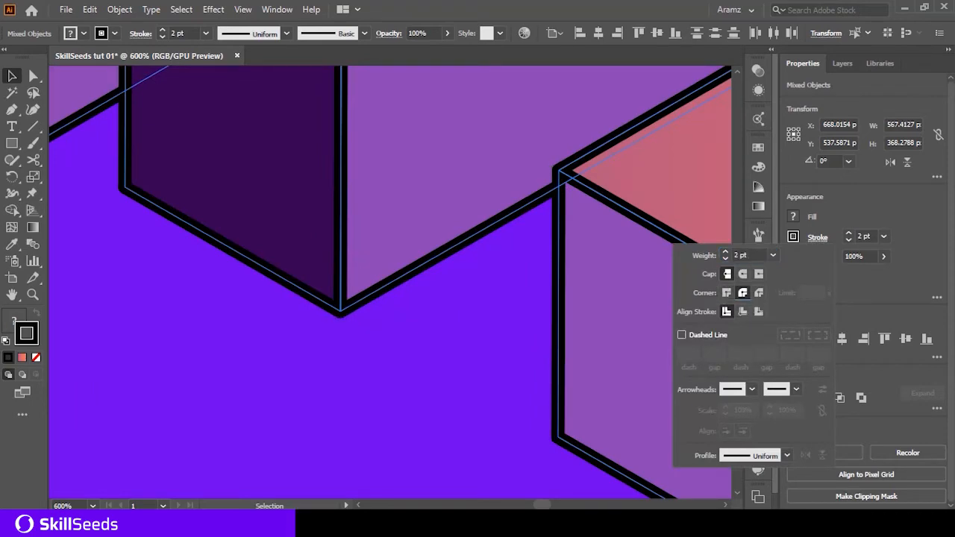
pyautogui.press('Escape')
# Duplicate the D's outer side face in place and fill the copy with the dark purple sampled from R's front end face
pyautogui.scroll(-7, 246, 334)
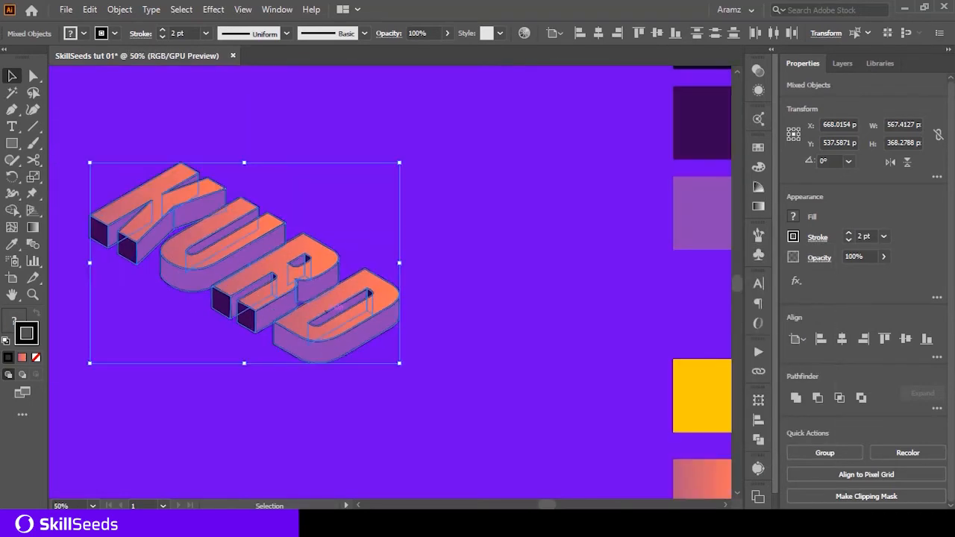
pyautogui.moveTo(246, 333); pyautogui.dragTo(333, 401)
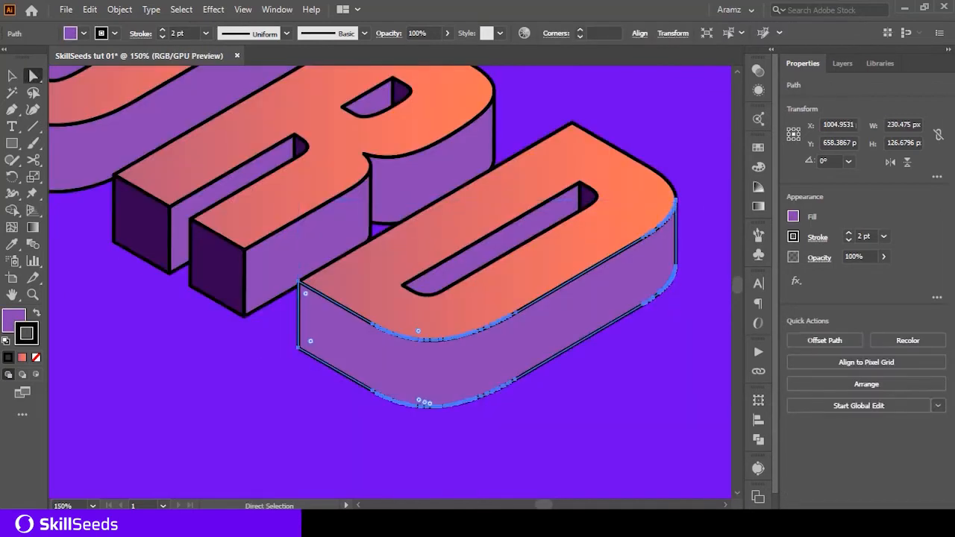
pyautogui.press('ctrl')
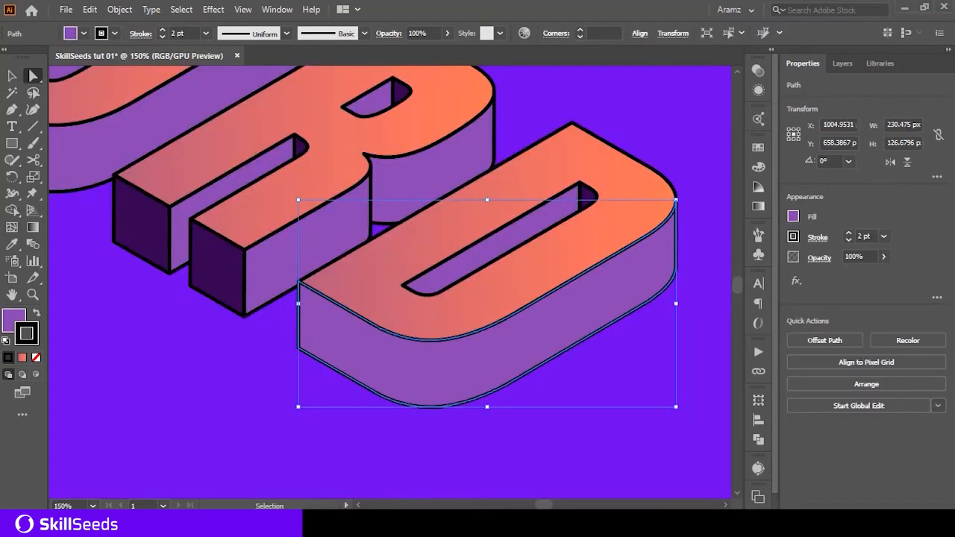
pyautogui.press('ctrl')
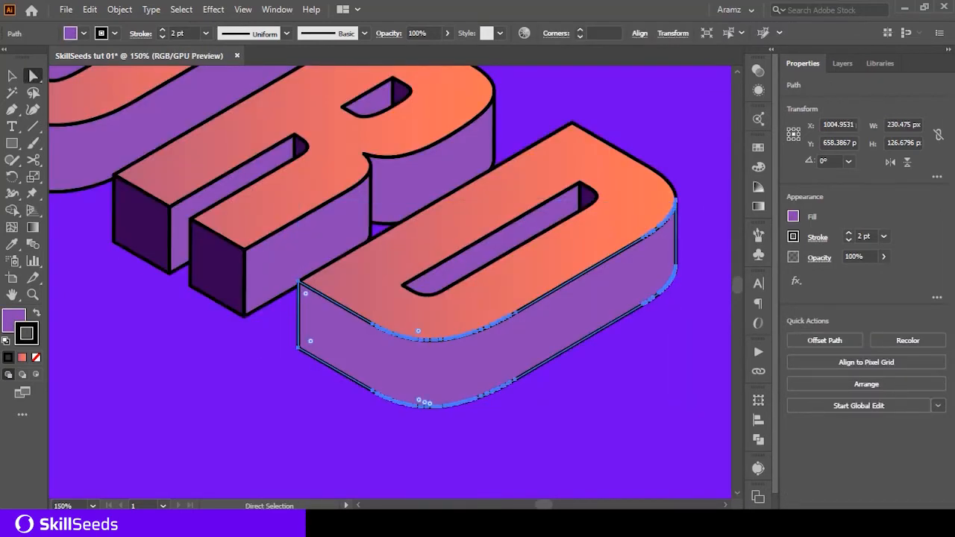
pyautogui.hotkey('ctrl', '-')
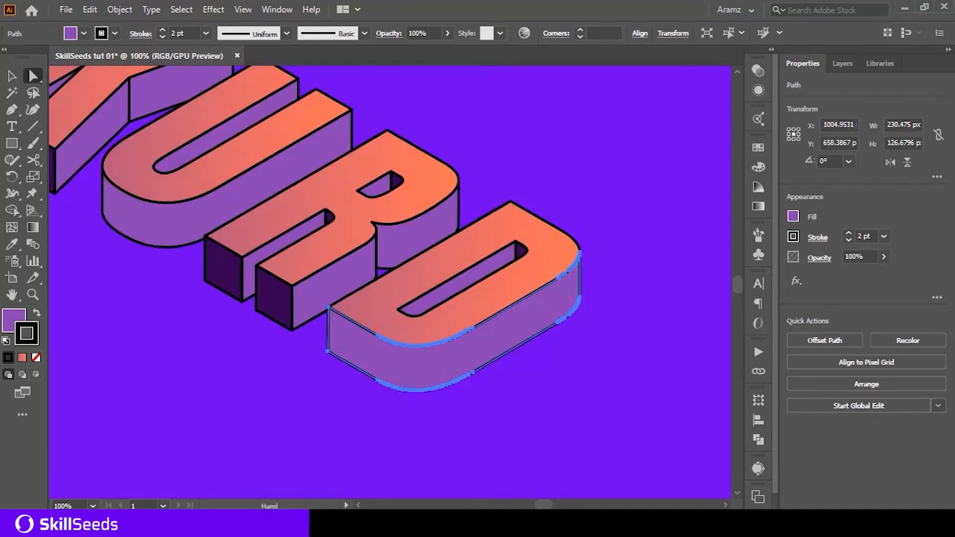
pyautogui.press('i')
pyautogui.click(229, 300)
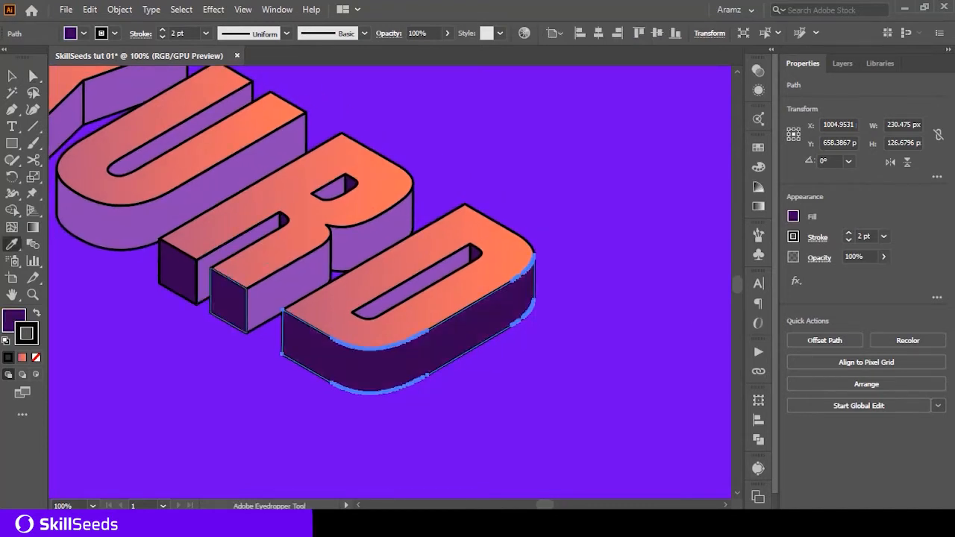
# Apply the linear pink-orange gradient to the D's outer side face and set its end colour stop to 0% opacity
pyautogui.click(758, 167)
pyautogui.click(21, 358)
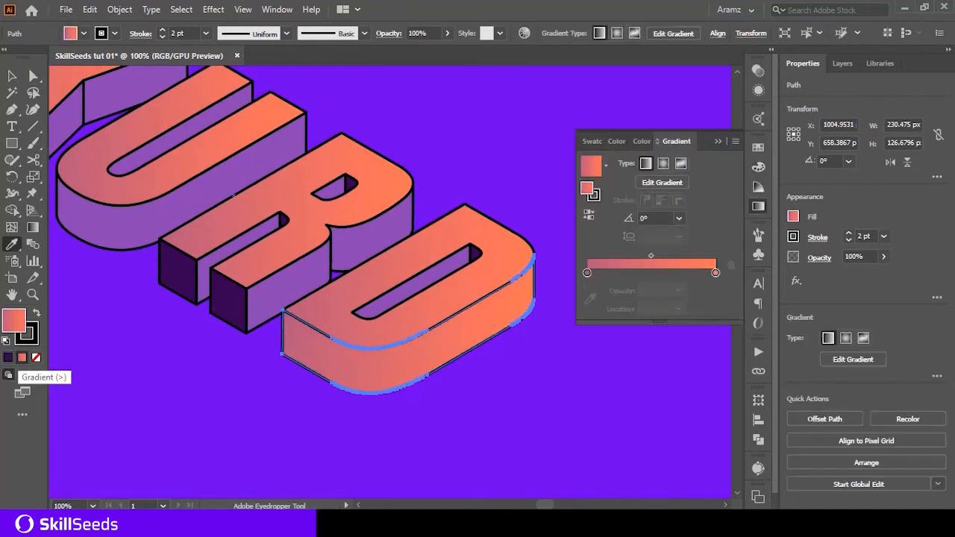
pyautogui.click(715, 273)
pyautogui.click(679, 289)
pyautogui.click(695, 304)
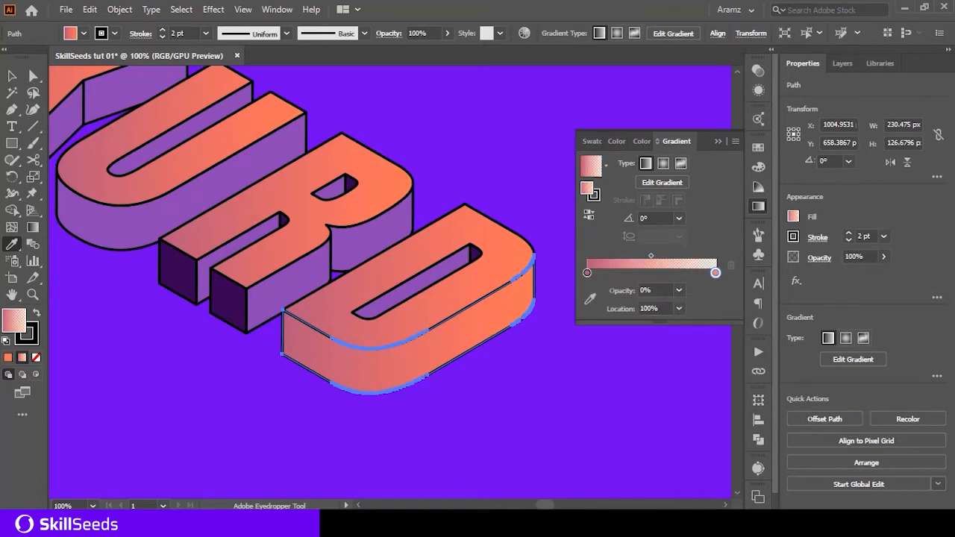
pyautogui.click(587, 273)
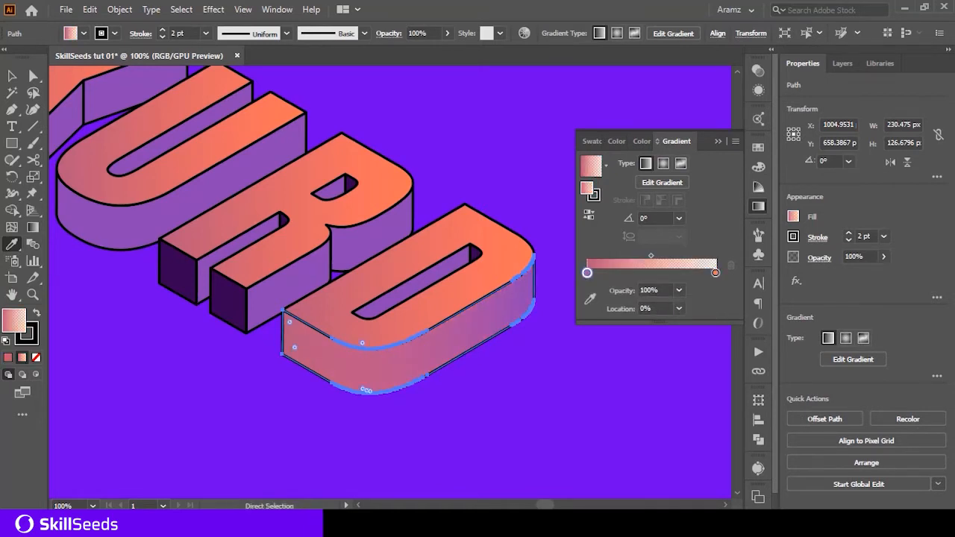
pyautogui.moveTo(429, 347); pyautogui.dragTo(403, 396)
pyautogui.hotkey('ctrl', 'z')
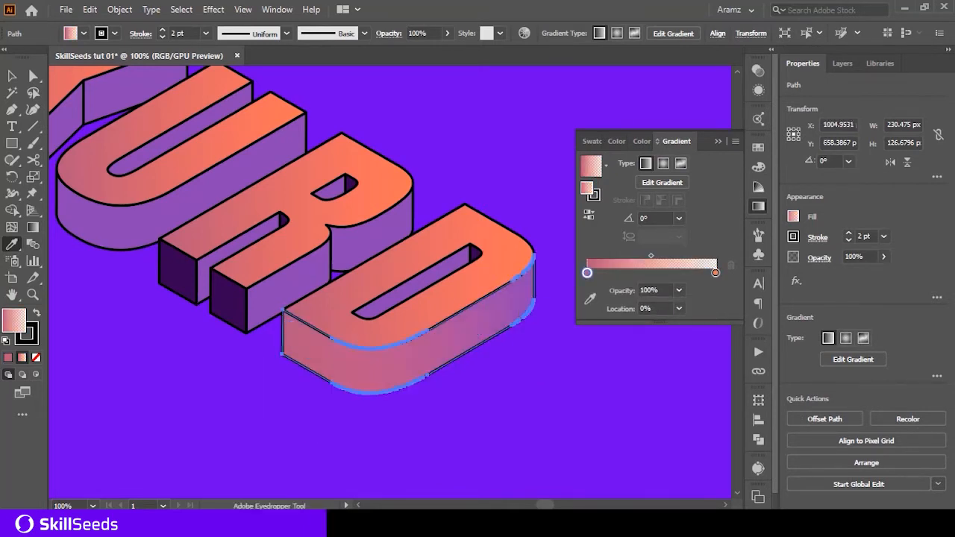
# Recolour the start stop of the D side face's gradient with the dark purple sampled from R's front end face
pyautogui.doubleClick(588, 273)
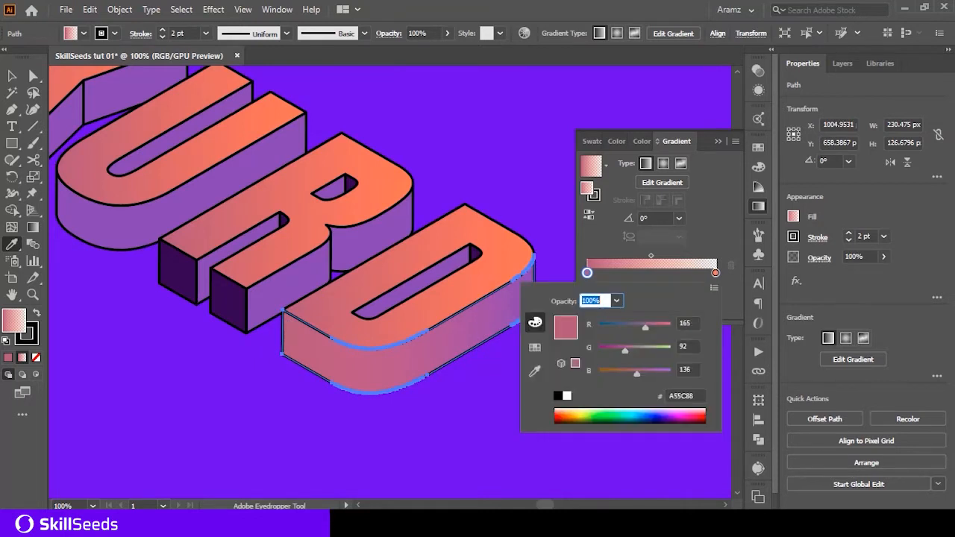
pyautogui.click(557, 395)
pyautogui.click(534, 347)
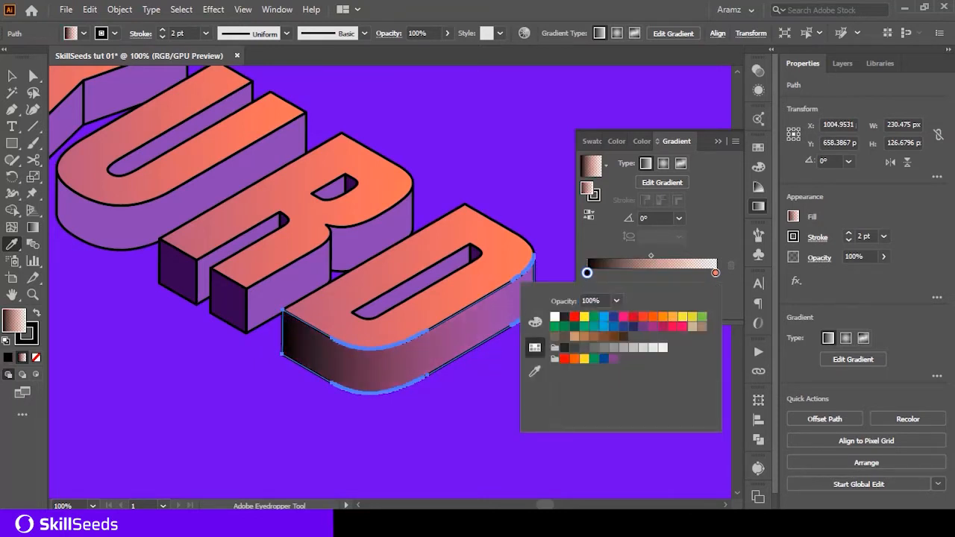
pyautogui.click(534, 371)
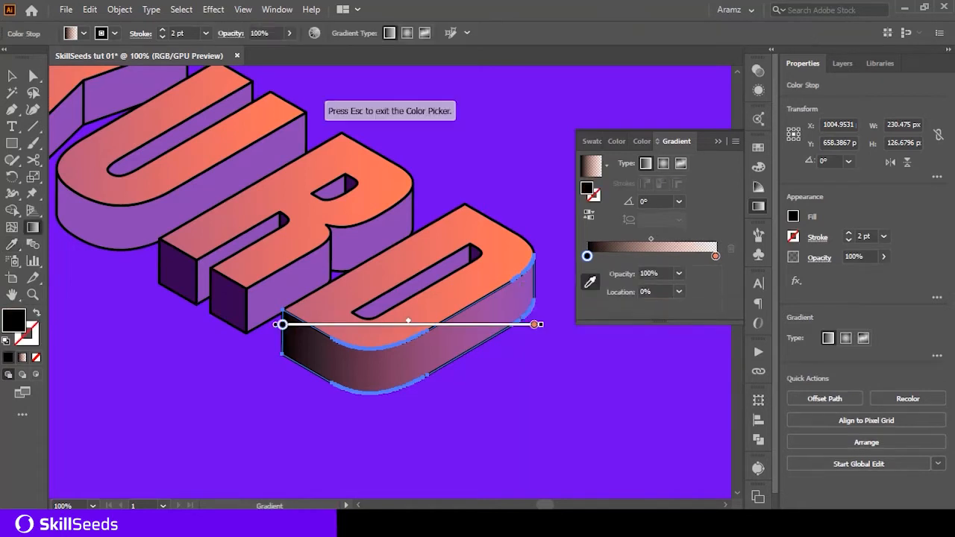
pyautogui.click(228, 301)
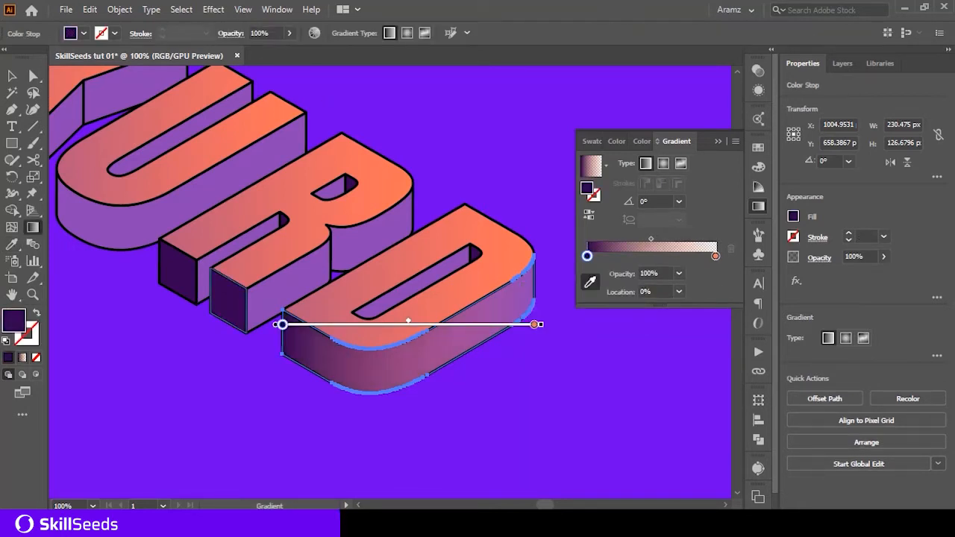
# Set the gradient's end stop on the D's side face to the same sampled dark purple with 0% opacity
pyautogui.click(715, 256)
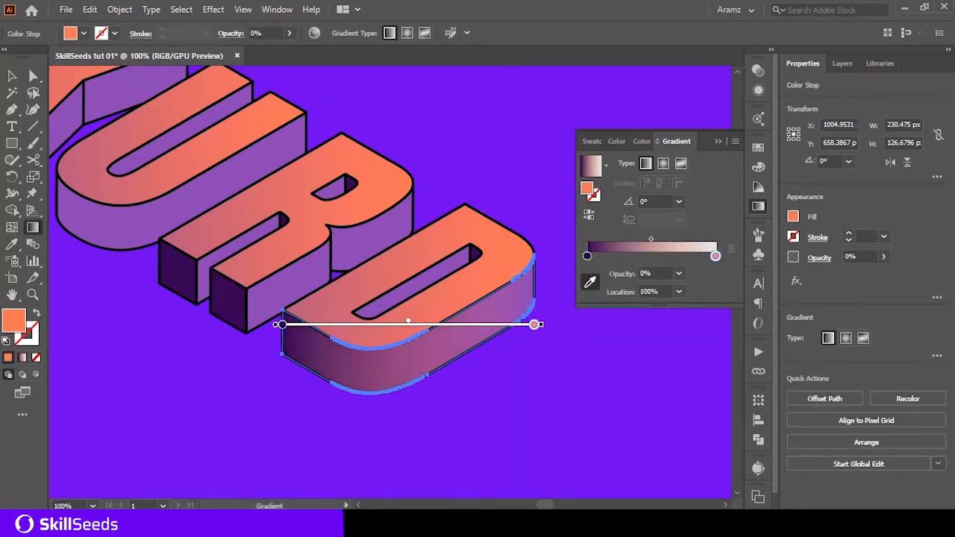
pyautogui.click(228, 302)
pyautogui.click(679, 273)
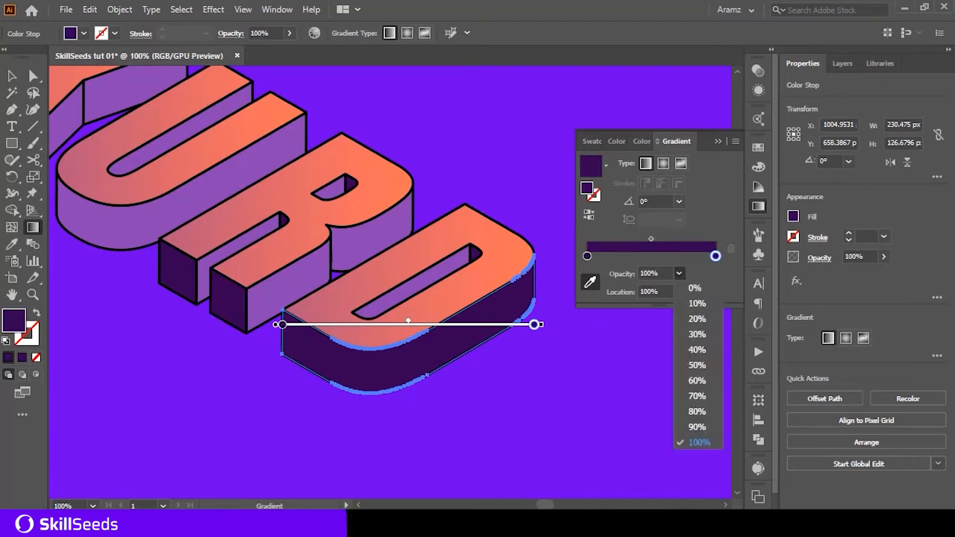
pyautogui.click(686, 288)
pyautogui.keyDown('ctrl'); pyautogui.click(250, 384); pyautogui.keyUp('ctrl')
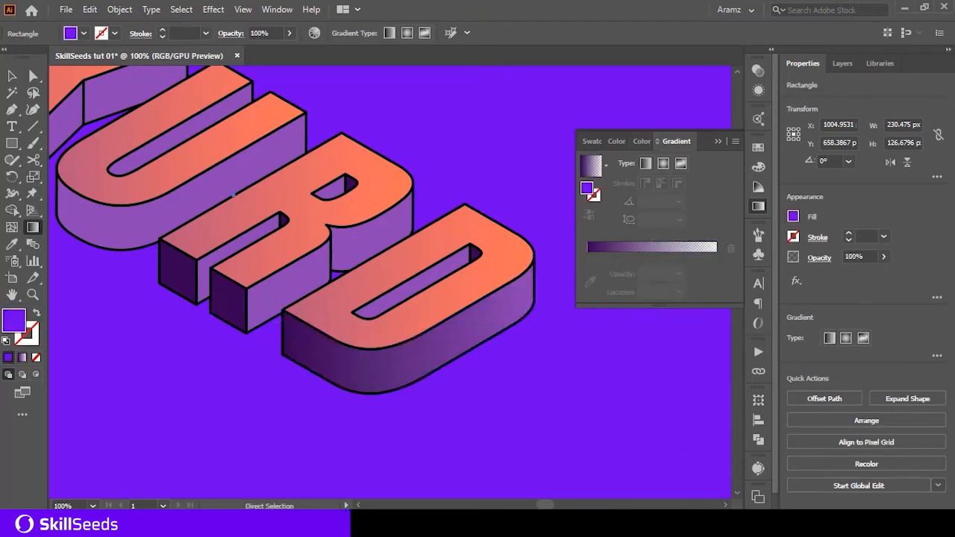
# Apply the D side face's dark purple fading gradient to the U's outer side face
pyautogui.keyDown('ctrl'); pyautogui.click(200, 196); pyautogui.keyUp('ctrl')
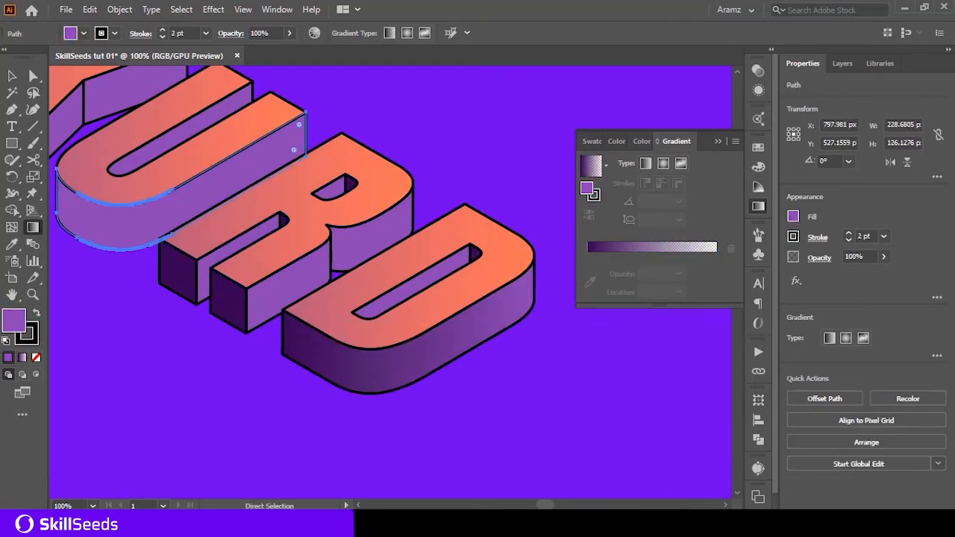
pyautogui.press('i')
pyautogui.click(329, 355)
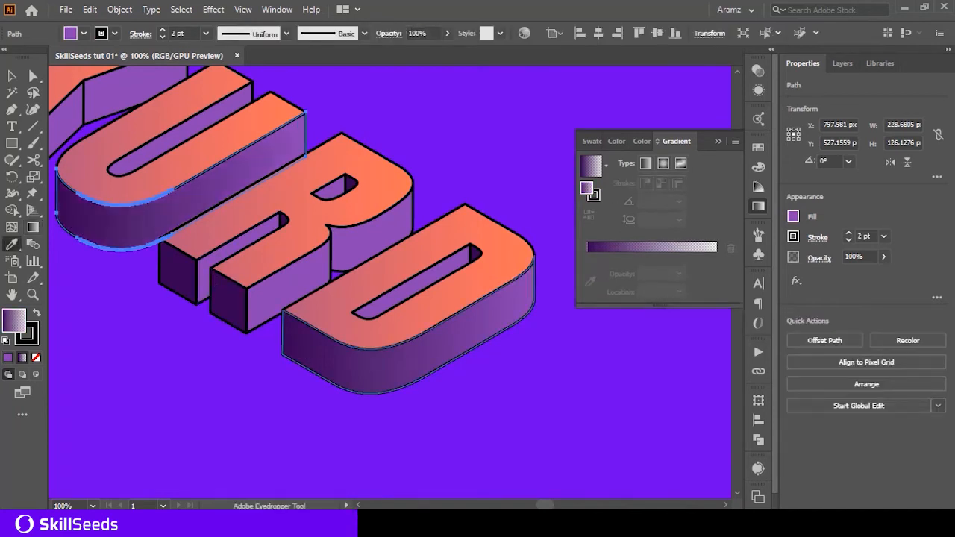
pyautogui.keyDown('ctrl'); pyautogui.click(297, 381); pyautogui.keyUp('ctrl')
# Shorten the fade on the D and U side faces by moving the gradient's end stop inward and its midpoint to 46%
pyautogui.scroll(-1, 297, 381)
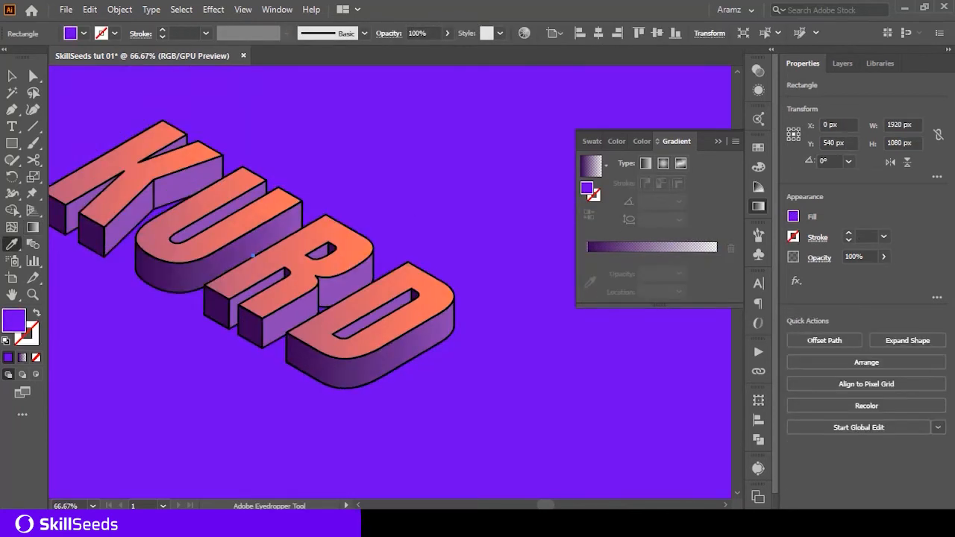
pyautogui.scroll(-1, 294, 382)
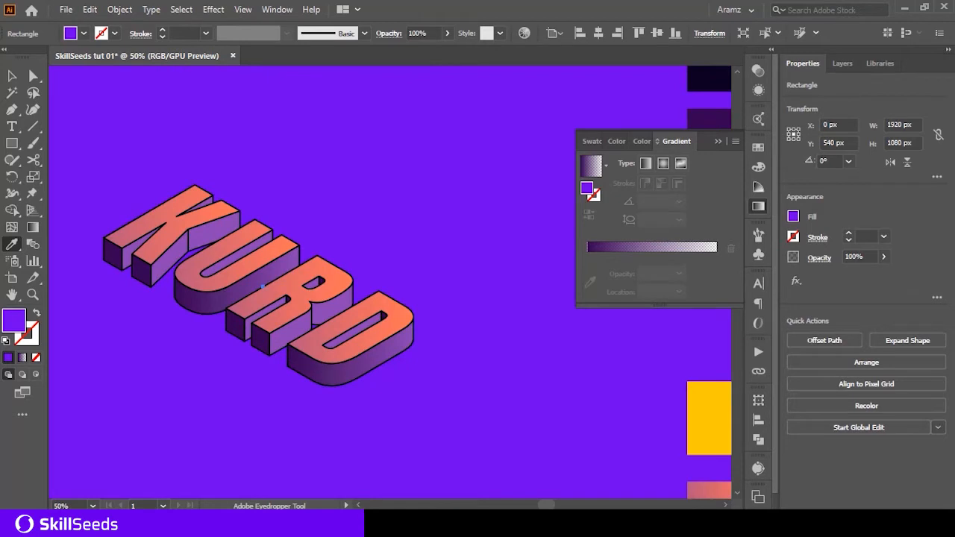
pyautogui.keyDown('ctrl'); pyautogui.click(345, 372); pyautogui.keyUp('ctrl')
pyautogui.moveTo(651, 256); pyautogui.dragTo(643, 256)
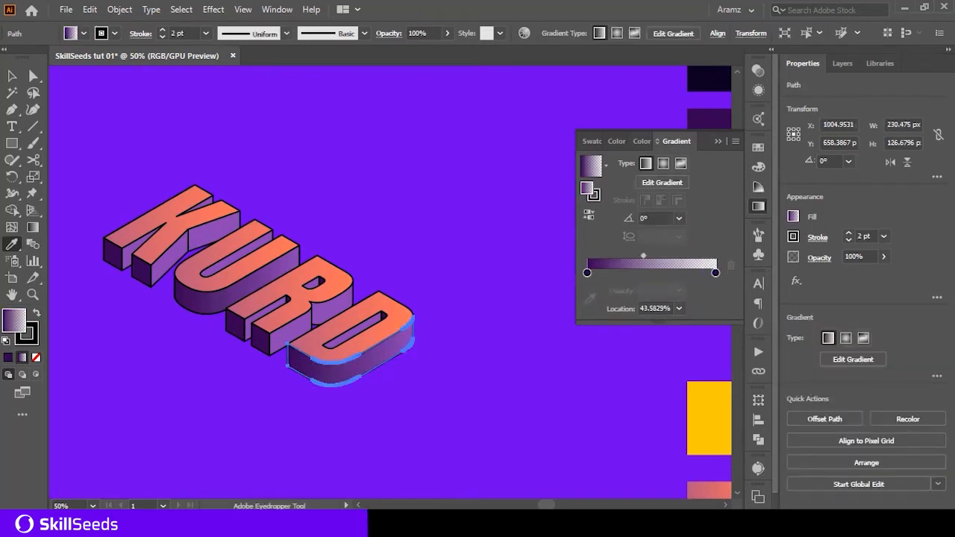
pyautogui.moveTo(715, 273); pyautogui.dragTo(627, 255)
pyautogui.scroll(2, 235, 285)
pyautogui.keyDown('ctrl'); pyautogui.click(237, 300); pyautogui.keyUp('ctrl')
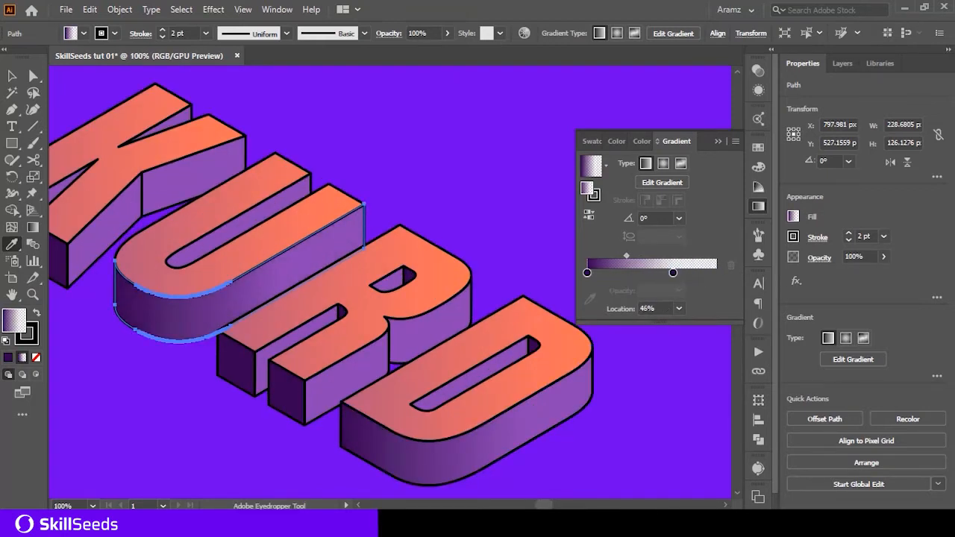
# Select the top faces of all four KURD letters and redraw their pink-orange gradient diagonally across the word from K towards D
pyautogui.scroll(-1, 401, 375)
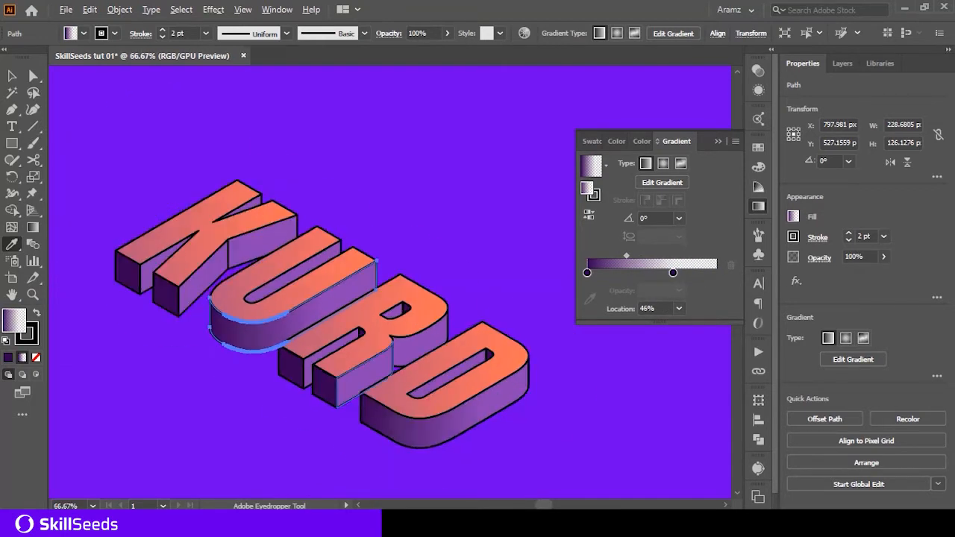
pyautogui.press('a')
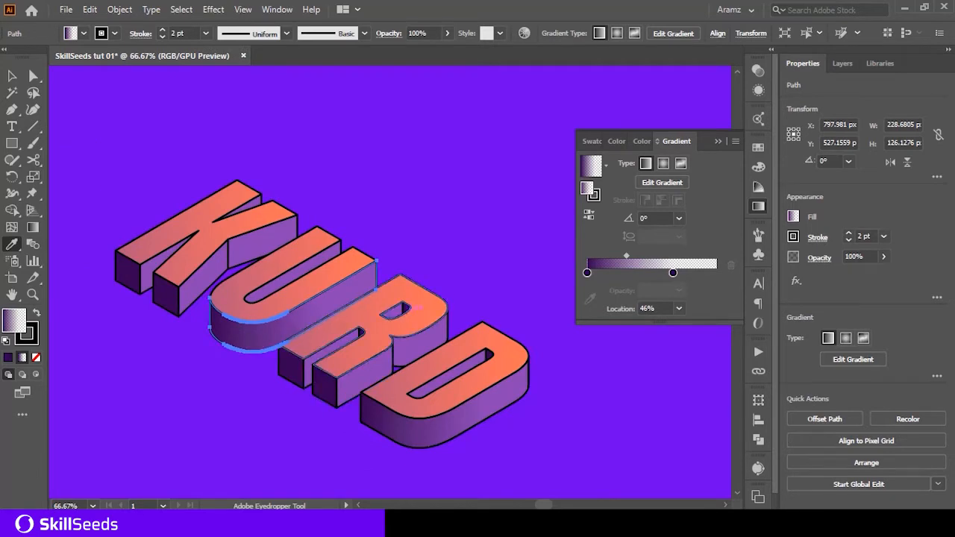
pyautogui.click(358, 313)
pyautogui.keyDown('shift'); pyautogui.click(440, 362); pyautogui.keyUp('shift')
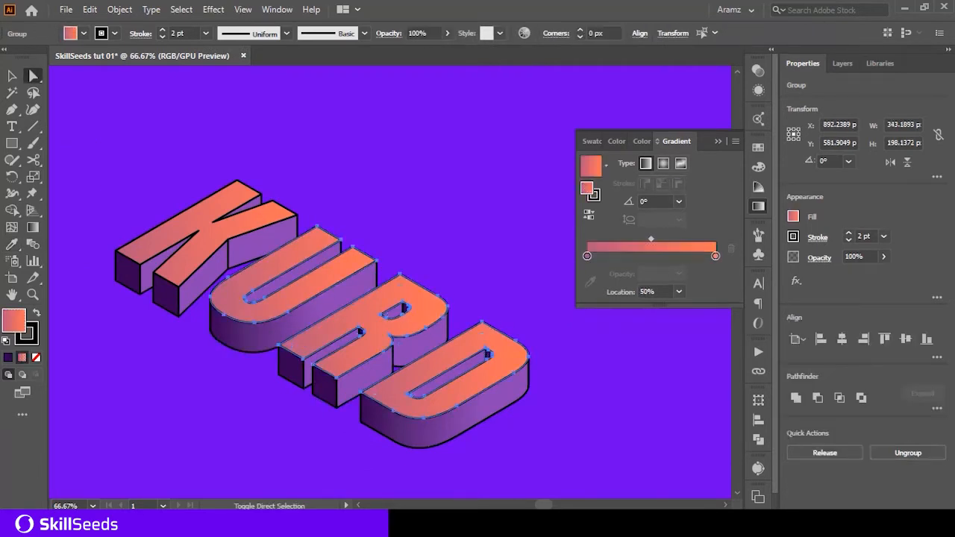
pyautogui.keyDown('shift'); pyautogui.click(223, 239); pyautogui.keyUp('shift')
pyautogui.press('g')
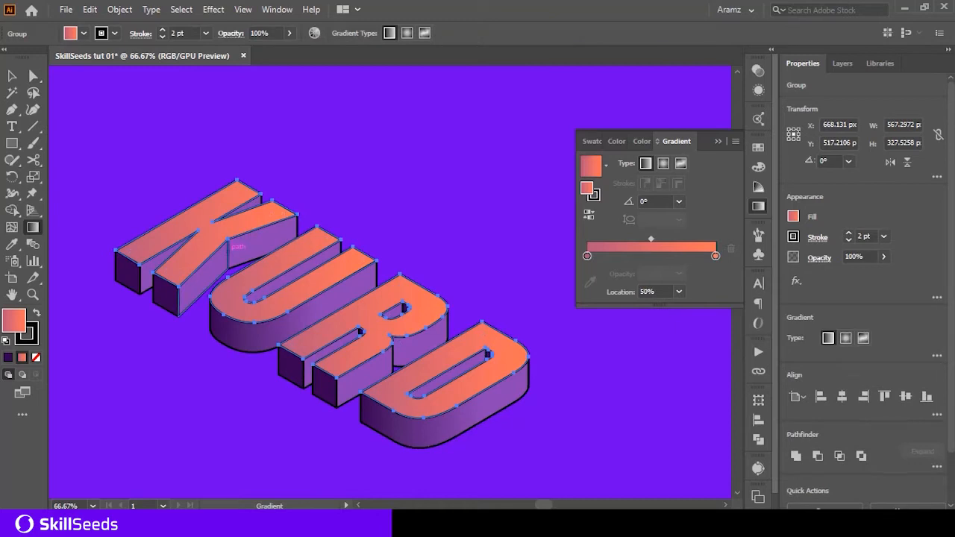
pyautogui.moveTo(123, 254); pyautogui.dragTo(447, 317)
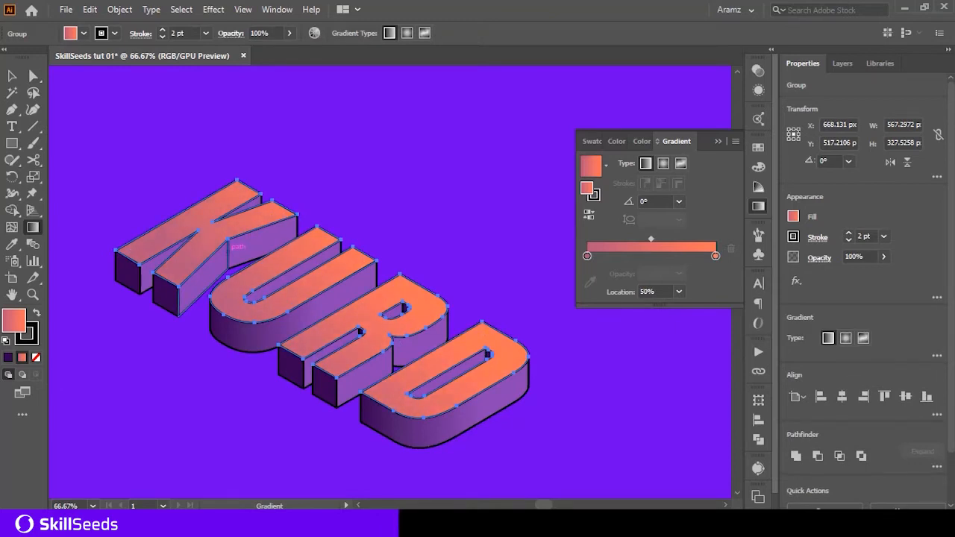
pyautogui.keyDown('ctrl'); pyautogui.click(240, 379); pyautogui.keyUp('ctrl')
pyautogui.scroll(-2, 240, 378)
pyautogui.scroll(-1, 240, 379)
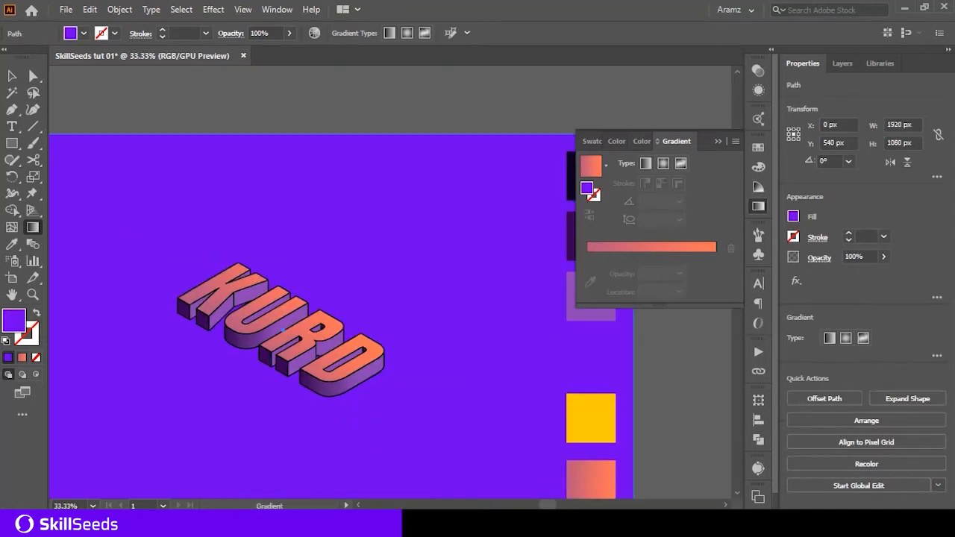
pyautogui.moveTo(239, 379); pyautogui.dragTo(243, 338)
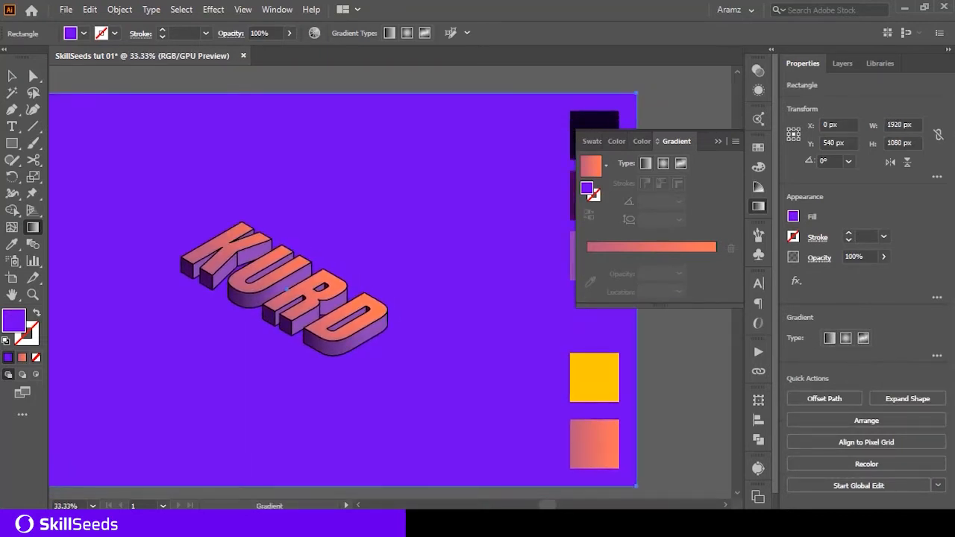
pyautogui.press('a')
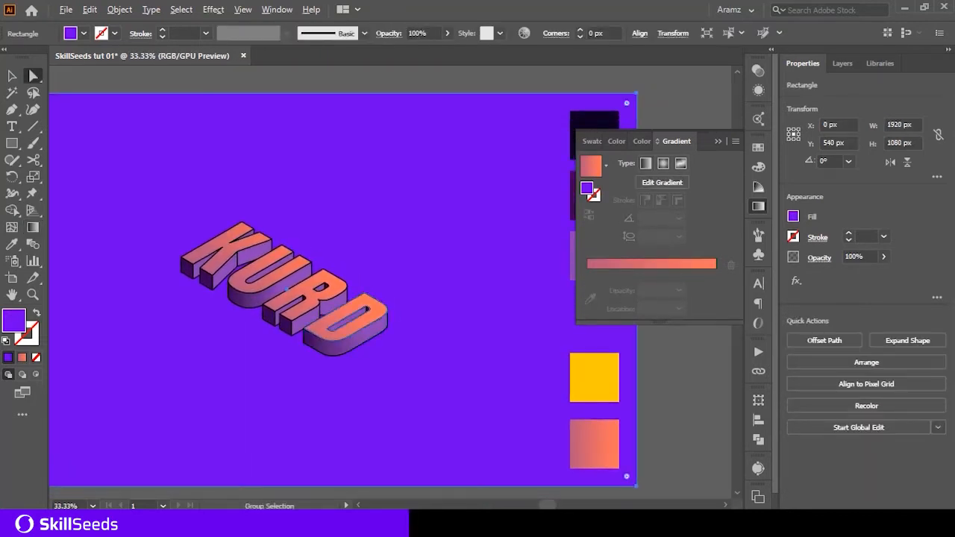
# Draw a circle about 11.6 px in diameter with the Ellipse tool on the empty background above the KURD lettering
pyautogui.scroll(2, 356, 325)
pyautogui.moveTo(355, 325); pyautogui.dragTo(218, 399)
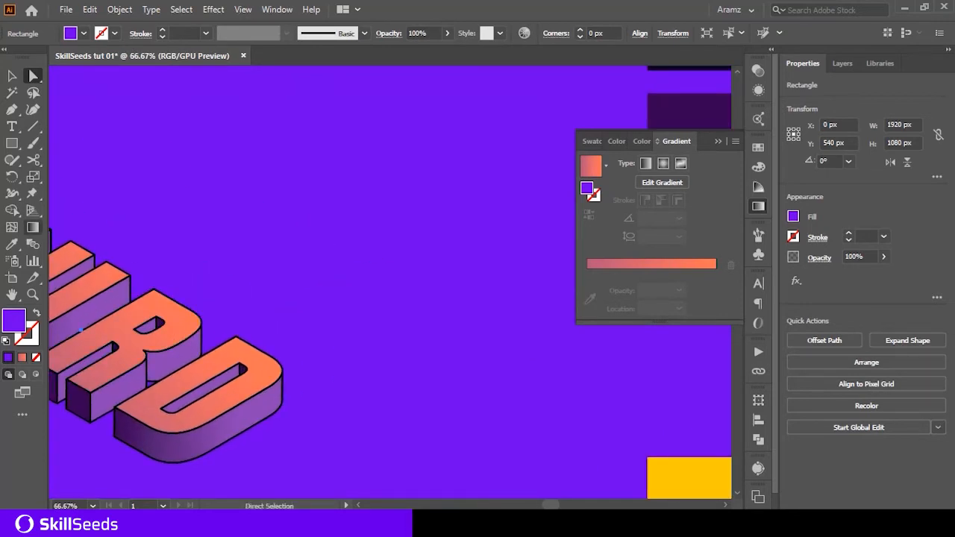
pyautogui.click(12, 144)
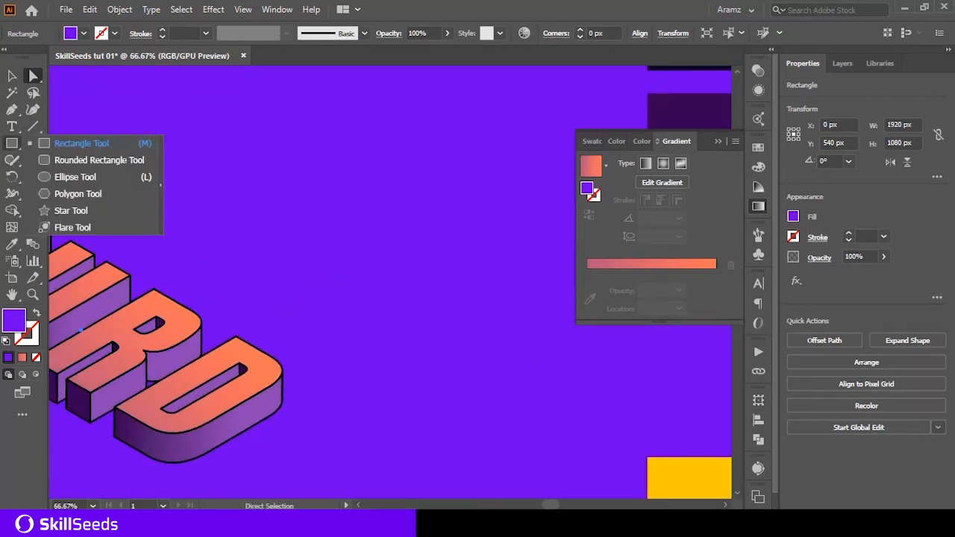
pyautogui.press('v')
pyautogui.moveTo(80, 330); pyautogui.dragTo(210, 350)
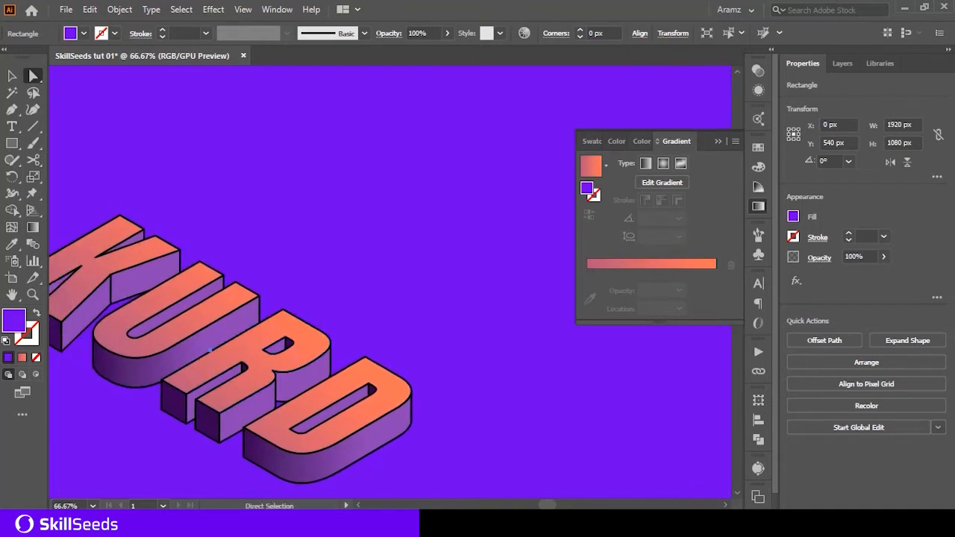
pyautogui.click(12, 144)
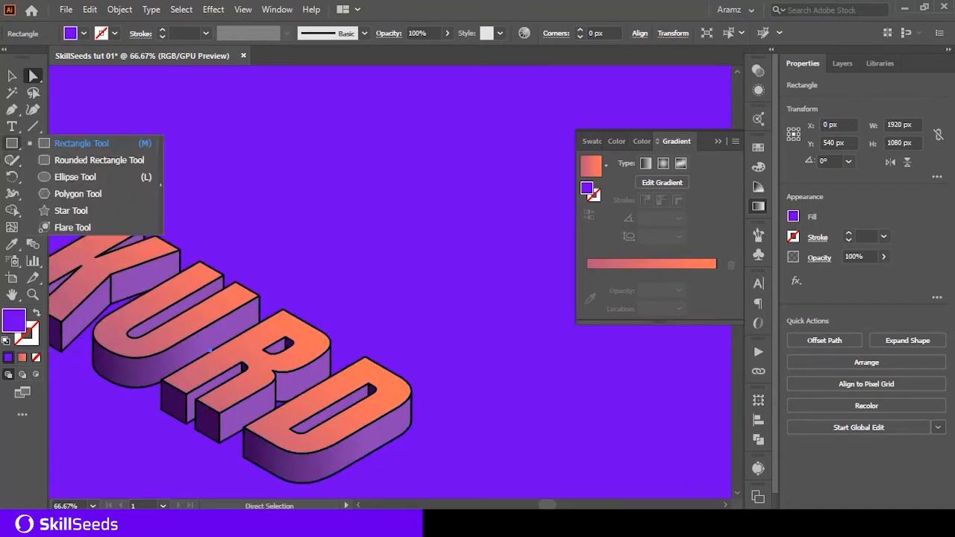
pyautogui.press('l')
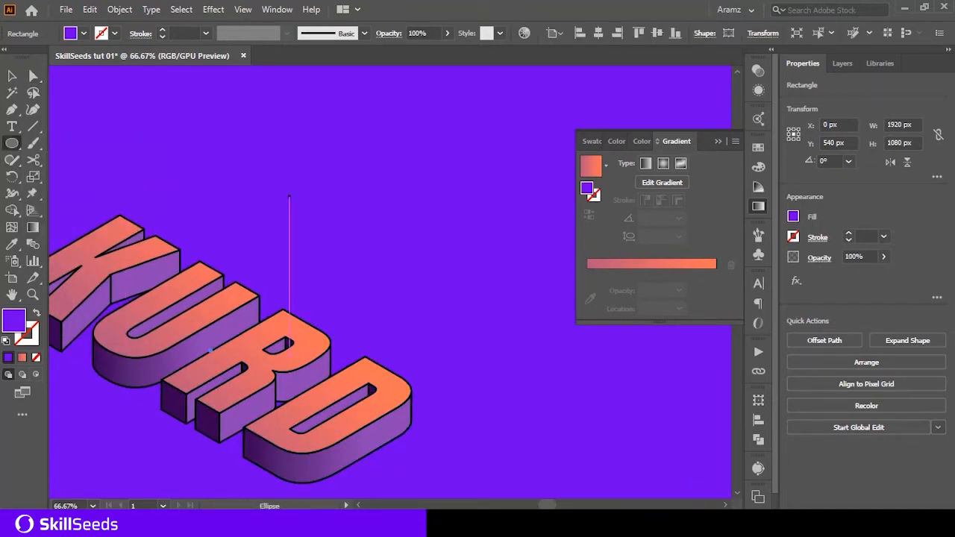
pyautogui.moveTo(401, 150); pyautogui.dragTo(408, 158)
pyautogui.scroll(4, 418, 142)
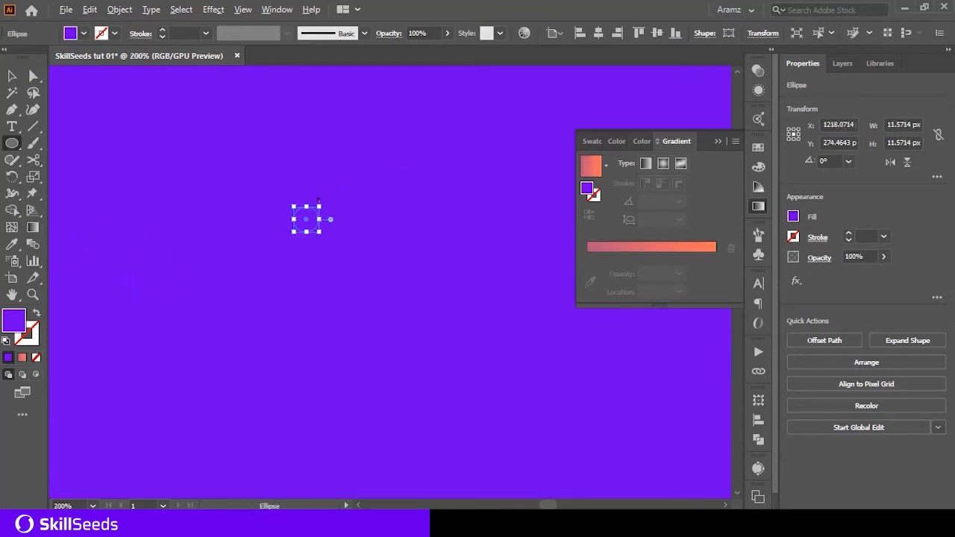
# Fill the small circle with the dark purple colour 1A0042
pyautogui.press('v')
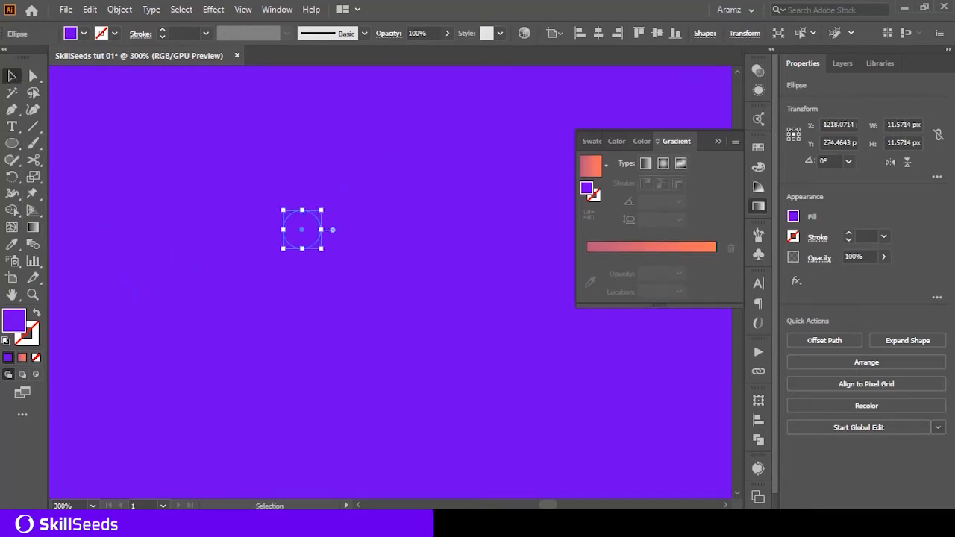
pyautogui.doubleClick(13, 321)
pyautogui.moveTo(182, 196); pyautogui.dragTo(191, 184)
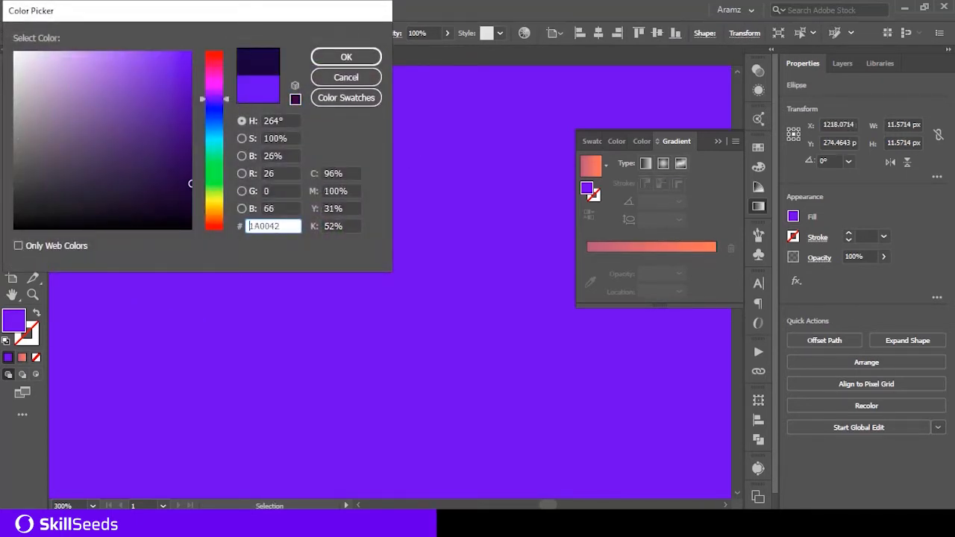
pyautogui.press('Return')
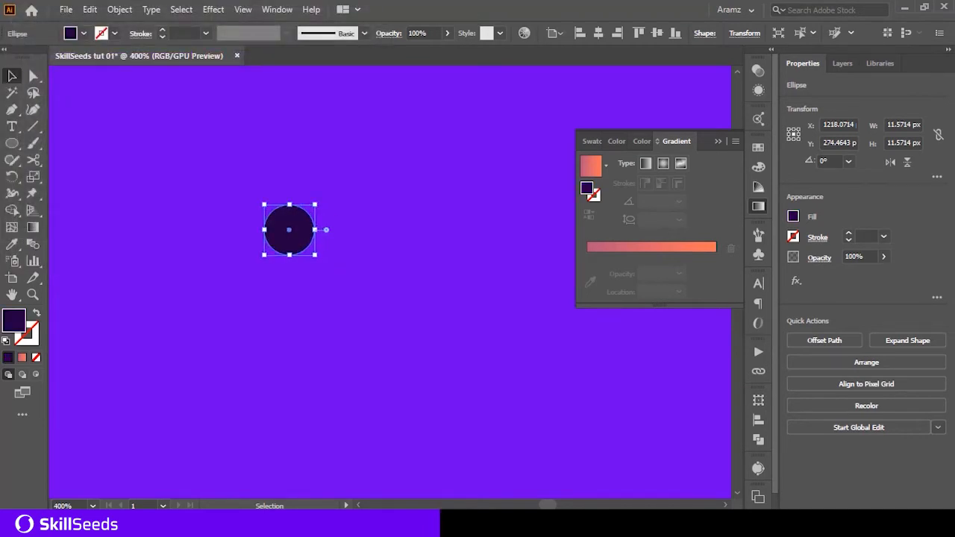
# Create a pattern swatch from the circle and shrink the dot inside its tile to about 2.75 px, finishing the pattern edit
pyautogui.click(758, 147)
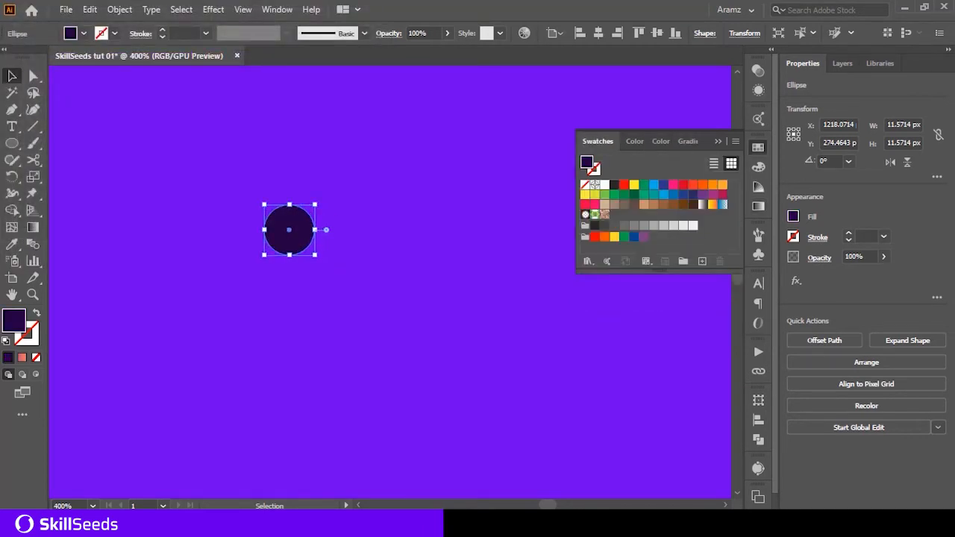
pyautogui.moveTo(289, 229); pyautogui.dragTo(597, 231)
pyautogui.doubleClick(614, 214)
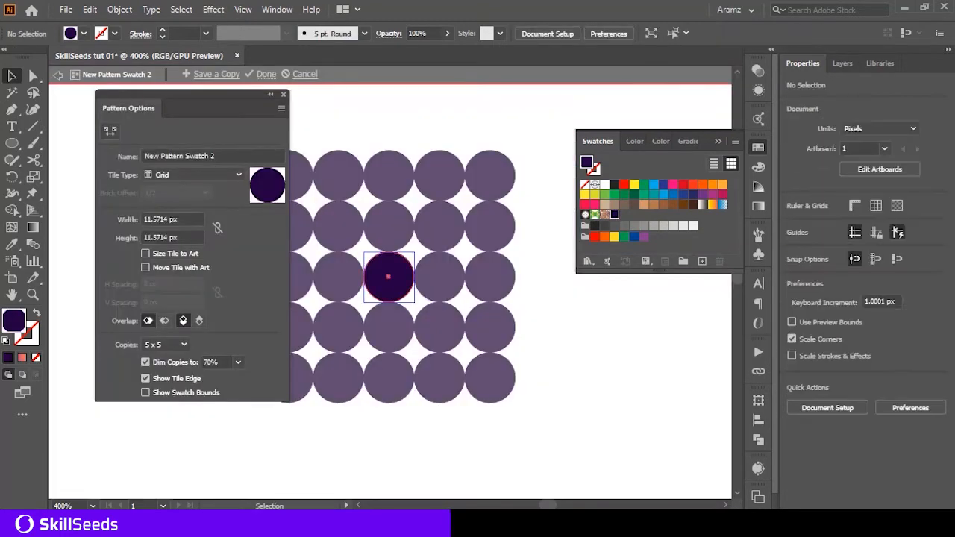
pyautogui.click(396, 272)
pyautogui.moveTo(414, 252); pyautogui.dragTo(412, 271)
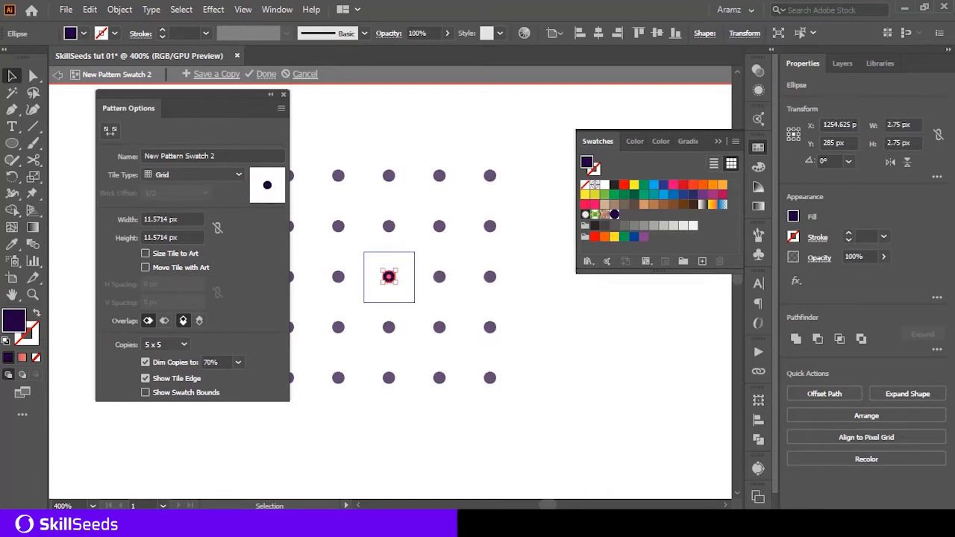
pyautogui.click(266, 73)
# Delete the source circle left on the artboard
pyautogui.scroll(-5, 313, 290)
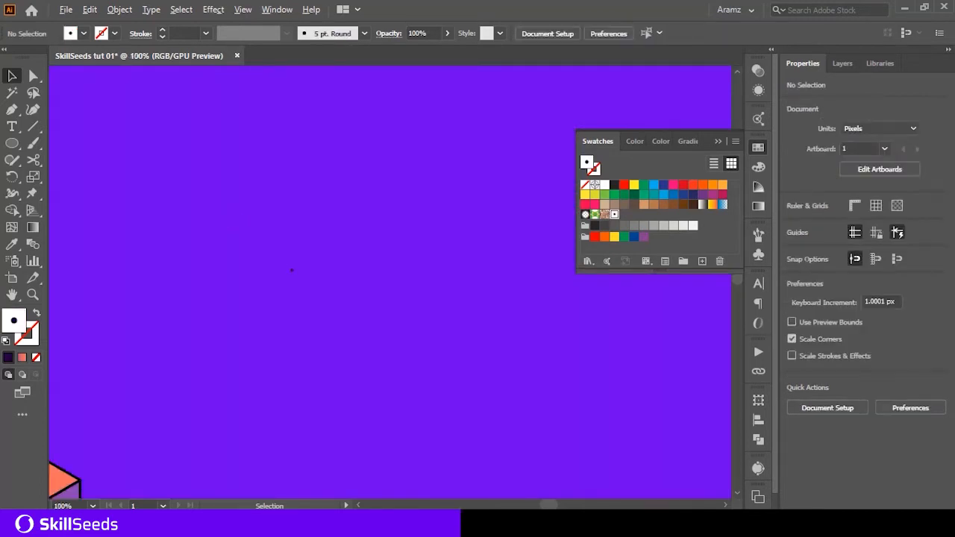
pyautogui.click(302, 278)
pyautogui.press('Delete')
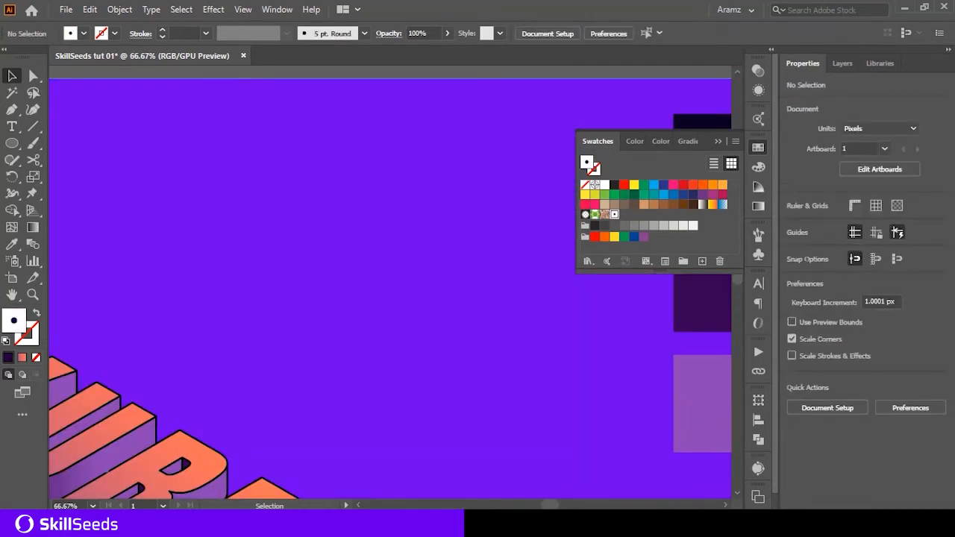
# Paste a copy of the light purple palette square behind the dot in the new pattern and scale it to about 15 px
pyautogui.scroll(-3, 313, 314)
pyautogui.scroll(2, 298, 388)
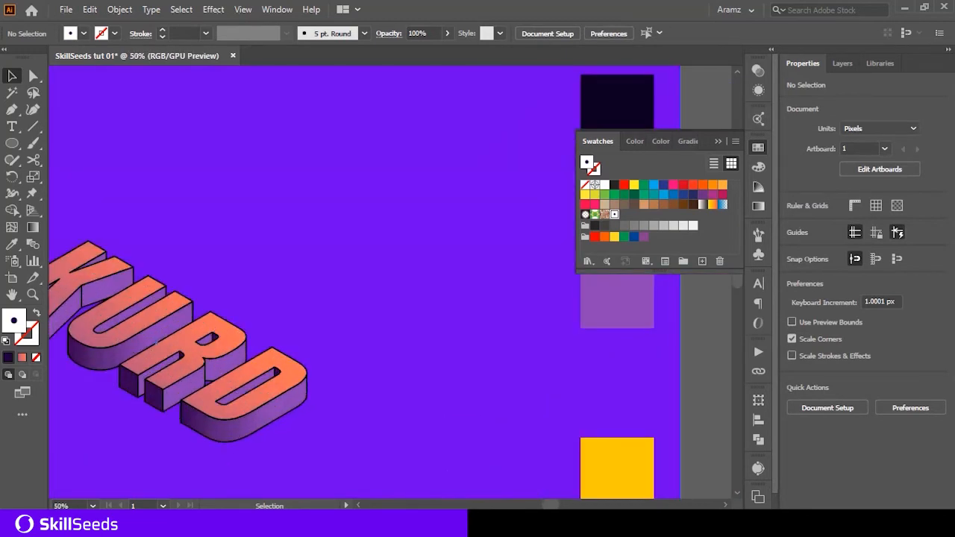
pyautogui.click(617, 310)
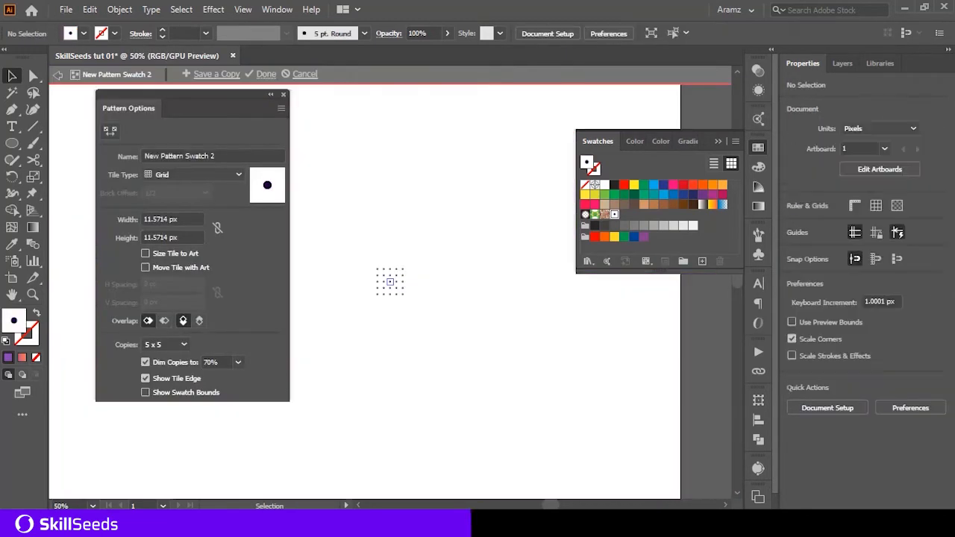
pyautogui.scroll(7, 390, 282)
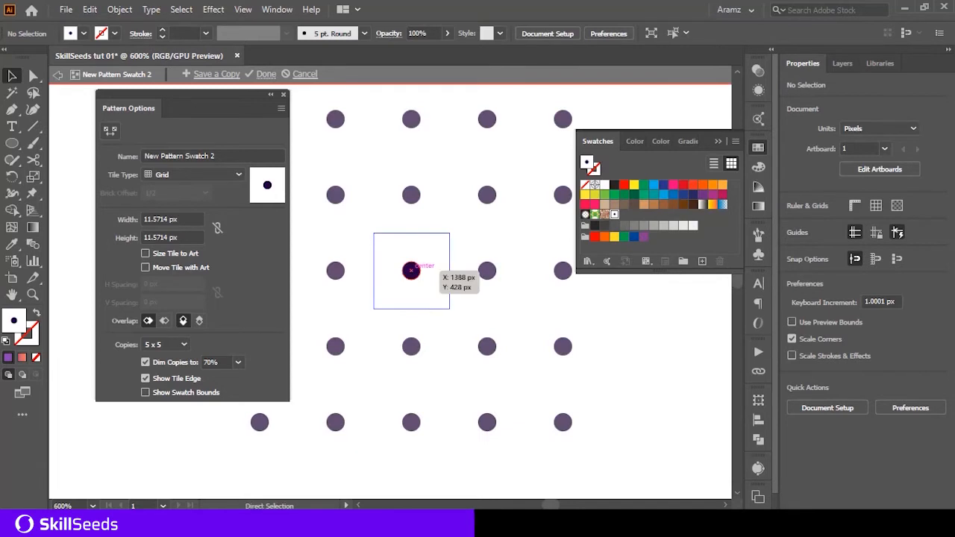
pyautogui.hotkey('ctrl', 'v')
pyautogui.hotkey('ctrl', '1')
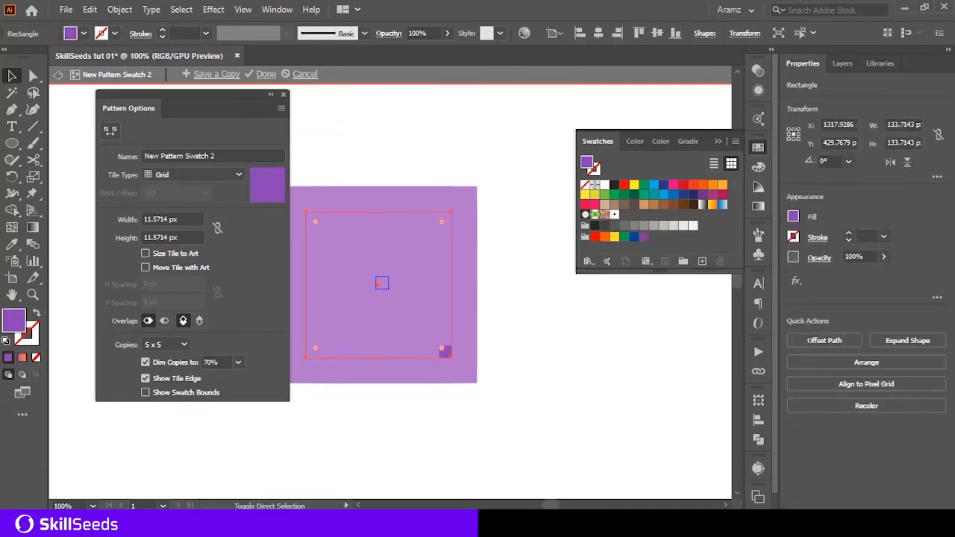
pyautogui.hotkey('ctrl', '=')
pyautogui.click(556, 403)
pyautogui.click(481, 397)
pyautogui.moveTo(491, 189); pyautogui.dragTo(396, 282)
pyautogui.scroll(4, 395, 293)
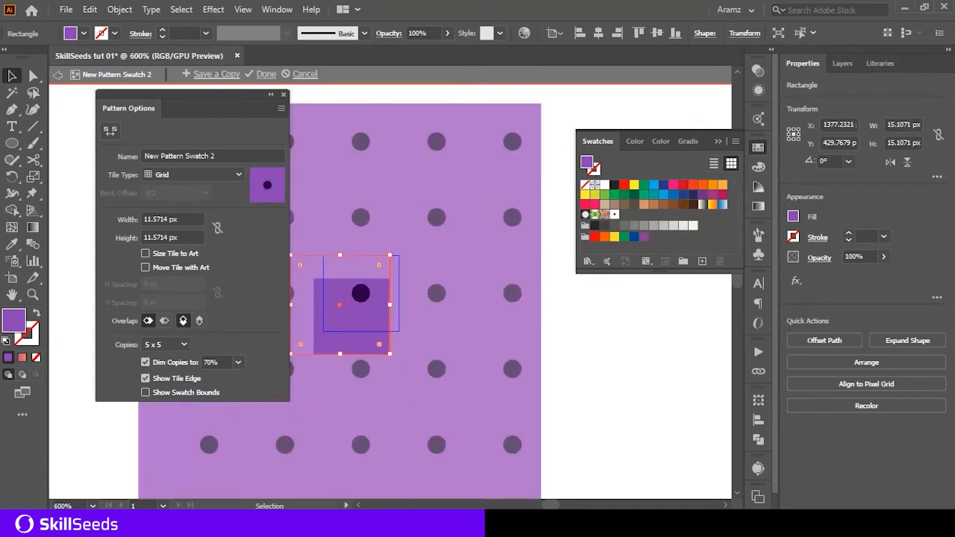
# Reposition the purple square around the dot and resize it to about 12.7 px so it covers the pattern tile
pyautogui.moveTo(341, 304); pyautogui.dragTo(350, 282)
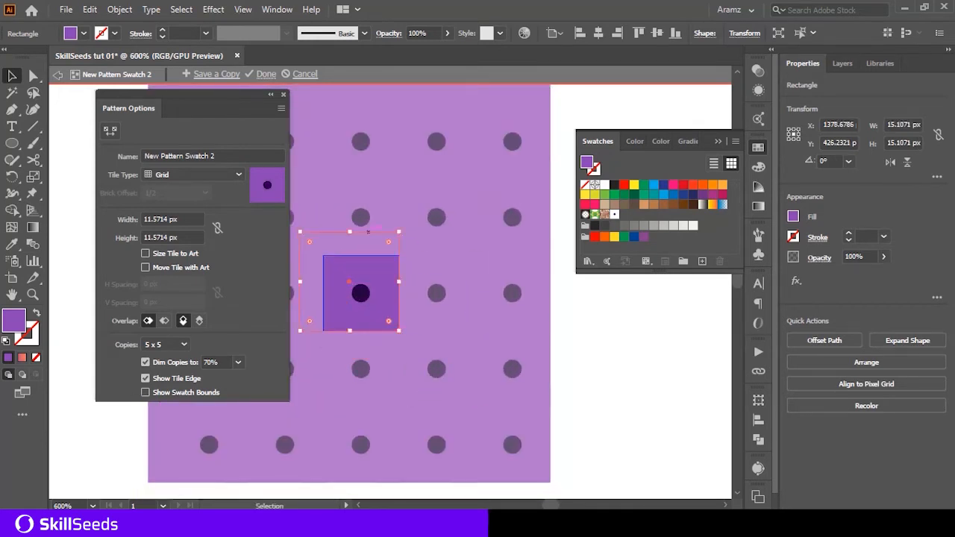
pyautogui.moveTo(300, 232); pyautogui.dragTo(320, 252)
pyautogui.scroll(1, 356, 262)
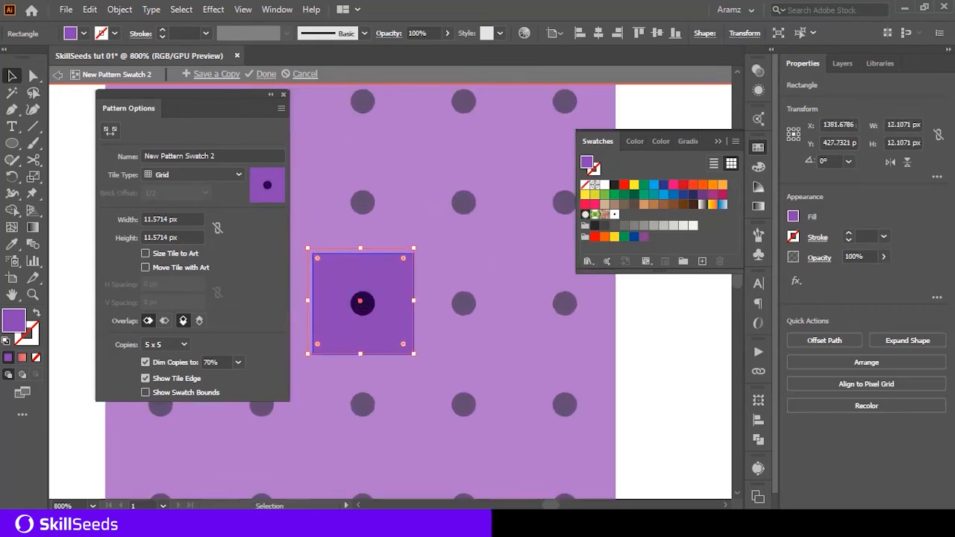
pyautogui.moveTo(414, 354); pyautogui.dragTo(418, 358)
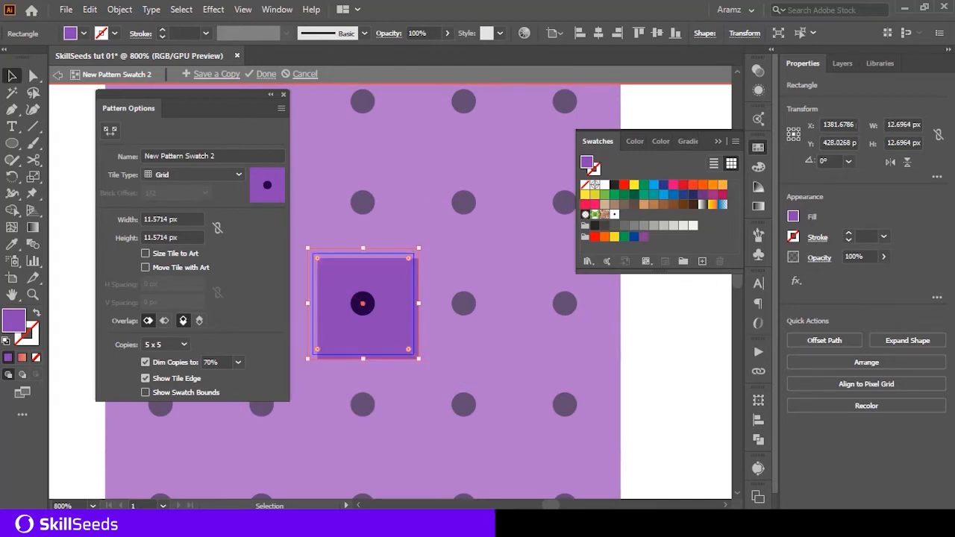
# Shrink the dot at the centre of the pattern tile to about 2 px
pyautogui.click(362, 303)
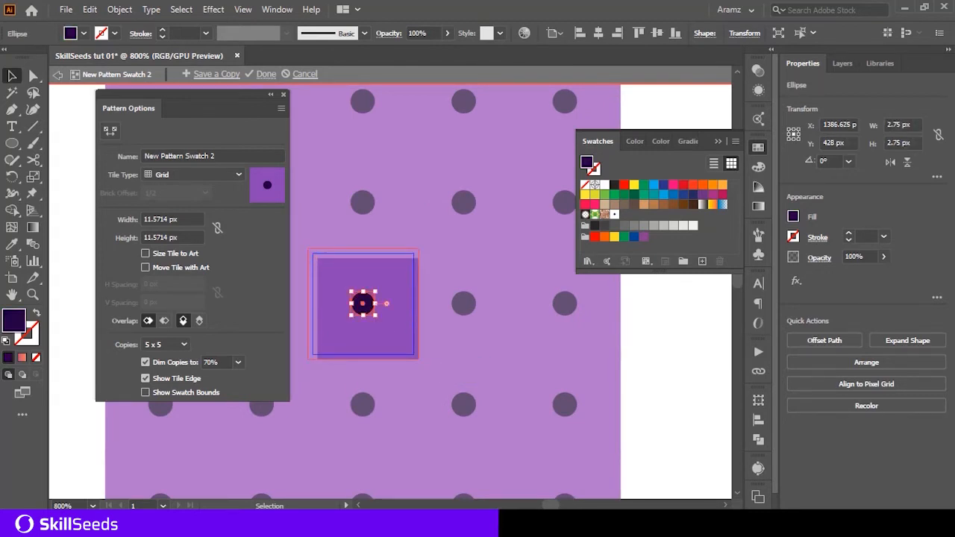
pyautogui.scroll(3, 401, 292)
pyautogui.moveTo(321, 287); pyautogui.dragTo(312, 297)
pyautogui.moveTo(313, 298); pyautogui.dragTo(485, 288)
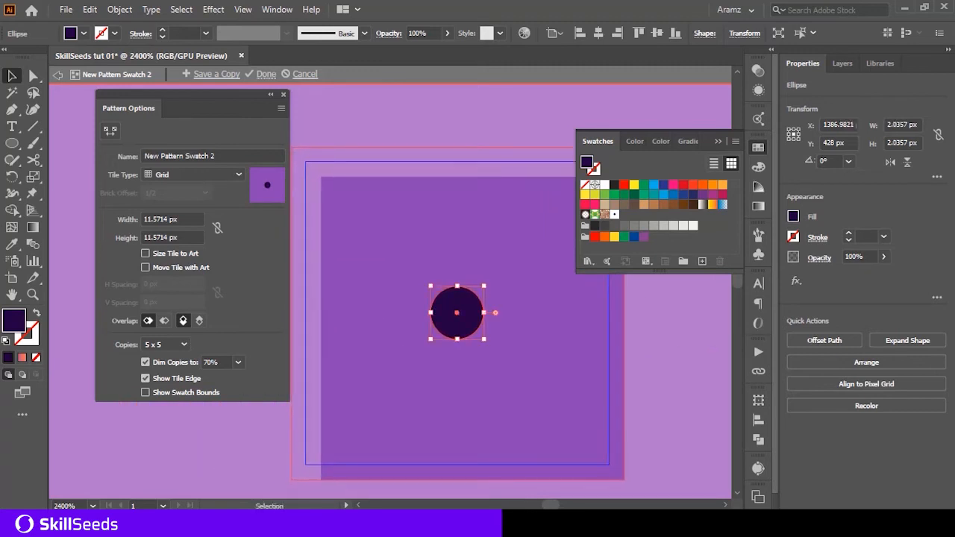
# Set the pattern's tile type to Brick by Row, exit pattern editing and fill the light purple palette square with the pattern
pyautogui.click(193, 174)
pyautogui.click(193, 205)
pyautogui.scroll(-4, 344, 294)
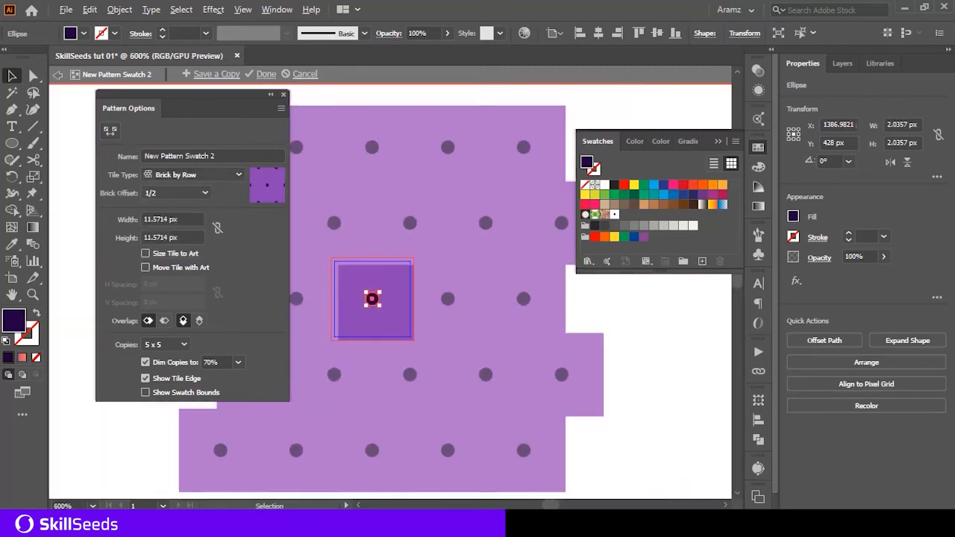
pyautogui.press('Escape')
pyautogui.scroll(-8, 343, 250)
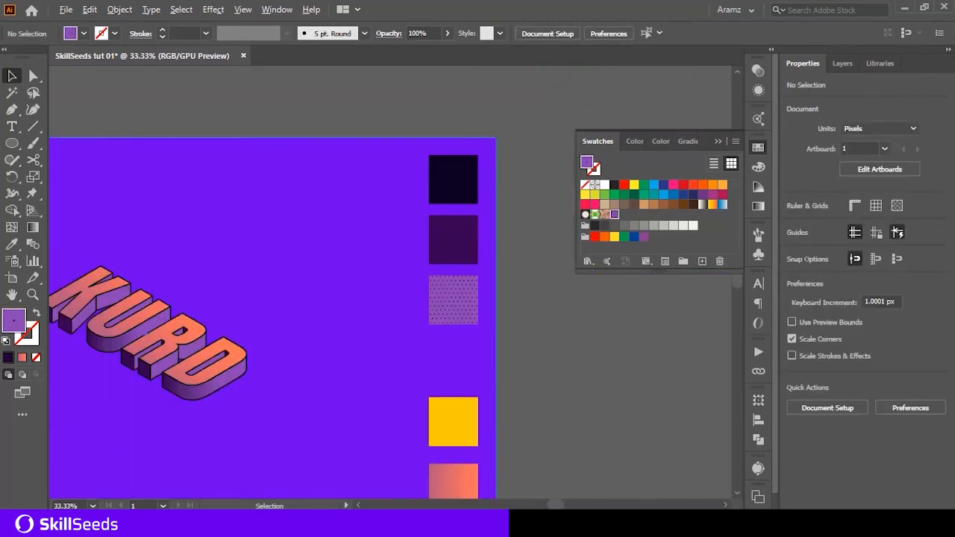
pyautogui.scroll(1, 195, 380)
# Lock the gradient overlay path on the D's side face in Layer 1
pyautogui.press('a')
pyautogui.click(246, 379)
pyautogui.moveTo(250, 379); pyautogui.dragTo(406, 364)
pyautogui.click(842, 63)
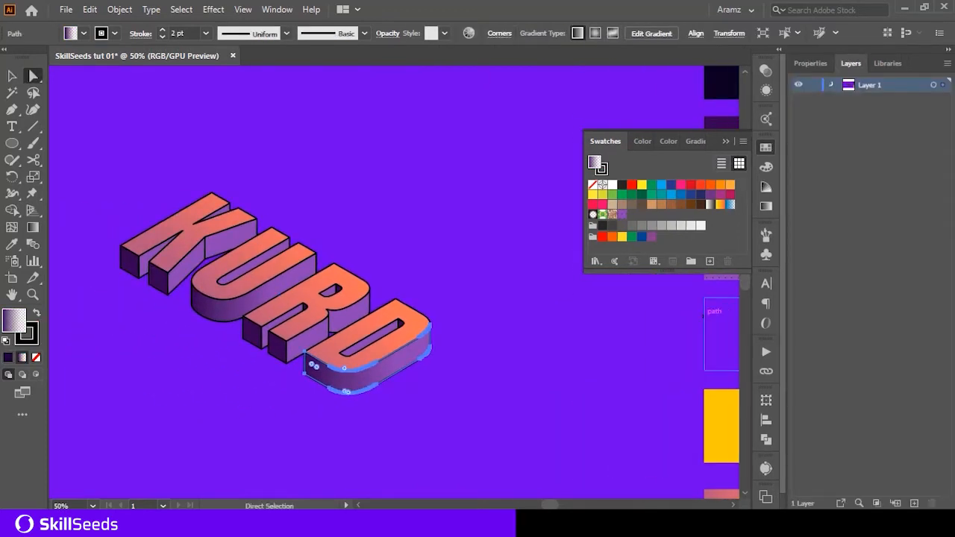
pyautogui.click(832, 85)
pyautogui.click(814, 203)
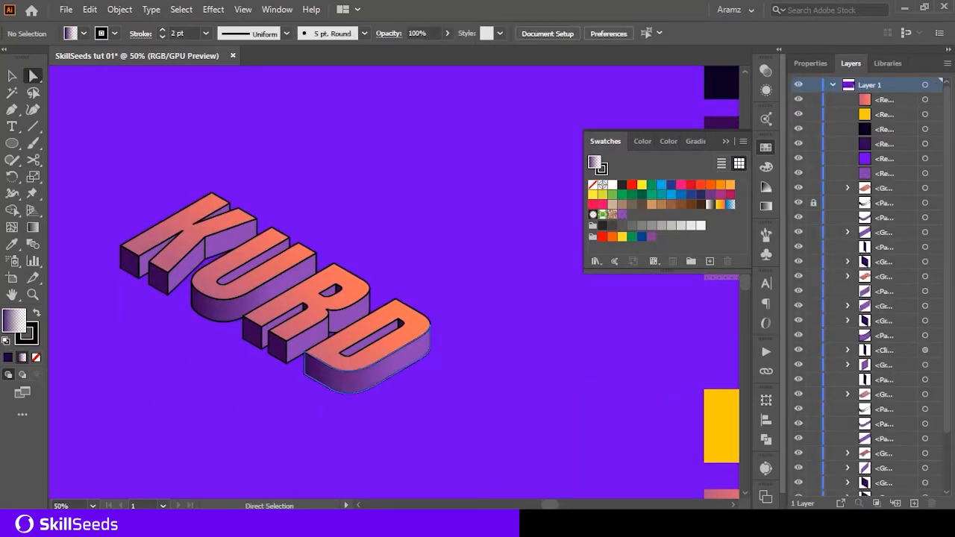
# Lock the gradient overlay path on the U's outer side face, keeping the letter's top-face group unlocked
pyautogui.click(313, 363)
pyautogui.moveTo(314, 362); pyautogui.dragTo(219, 372)
pyautogui.scroll(-1, 215, 360)
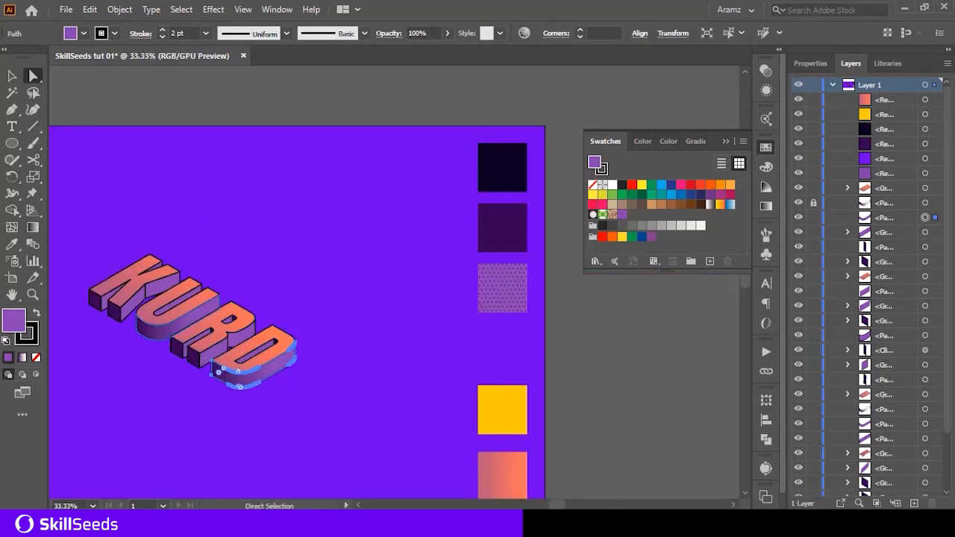
pyautogui.click(213, 306)
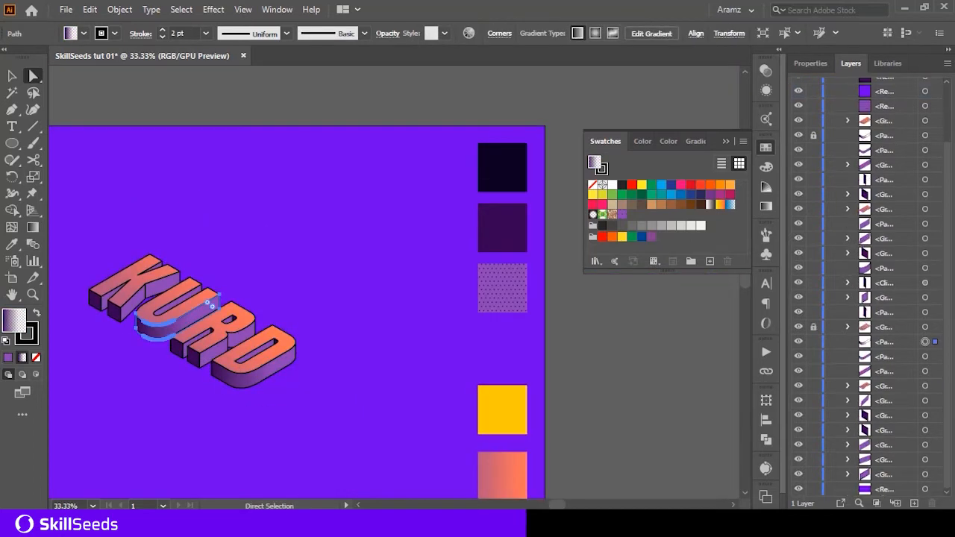
pyautogui.click(813, 326)
pyautogui.click(813, 342)
# Select the solid purple side faces beneath the D and U gradients and apply the dotted pattern sampled from the palette square
pyautogui.click(218, 371)
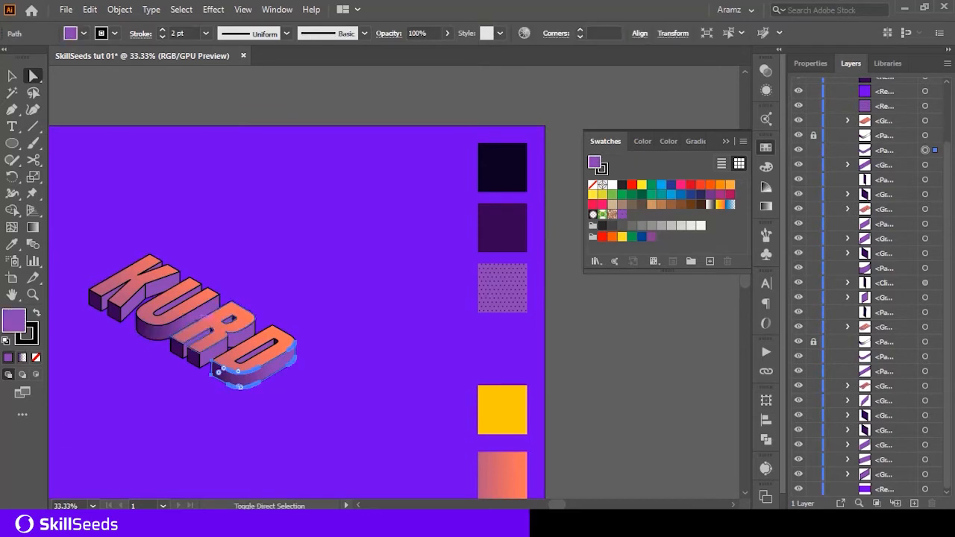
pyautogui.keyDown('shift'); pyautogui.click(213, 305); pyautogui.keyUp('shift')
pyautogui.press('i')
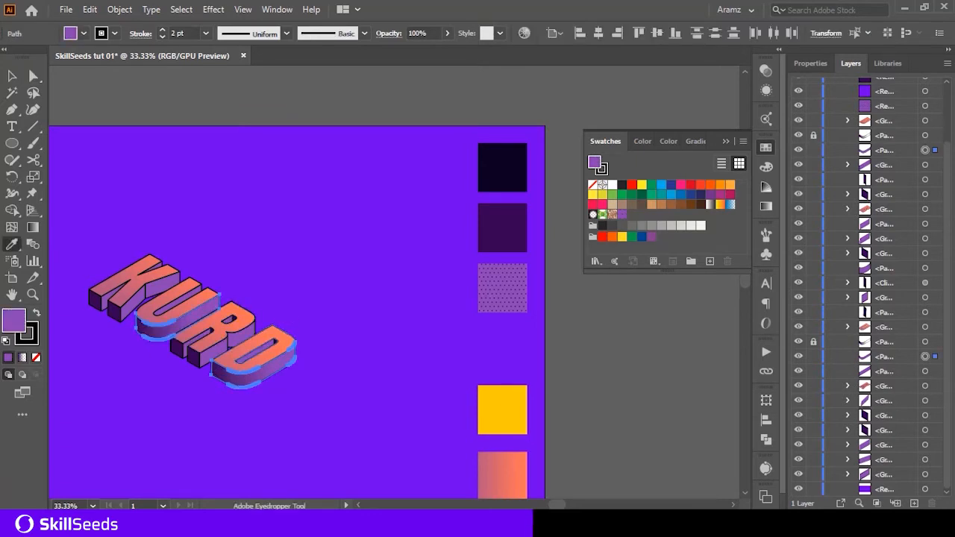
pyautogui.click(502, 288)
pyautogui.scroll(2, 194, 367)
pyautogui.keyDown('ctrl'); pyautogui.click(196, 379); pyautogui.keyUp('ctrl')
# Select the R's plain purple outer and inner side faces and add the U's inner side face to the selection
pyautogui.moveTo(243, 332); pyautogui.dragTo(386, 407)
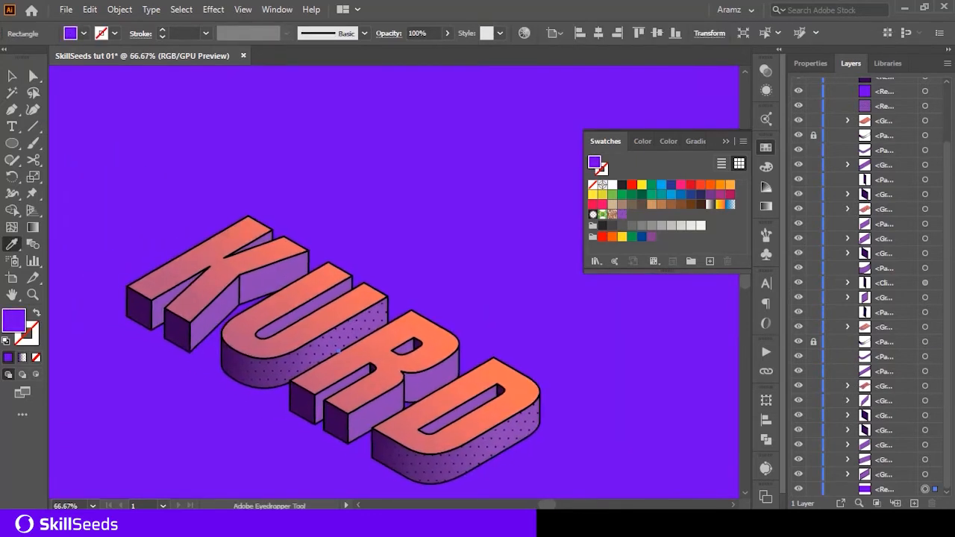
pyautogui.keyDown('ctrl'); pyautogui.click(377, 411); pyautogui.keyUp('ctrl')
pyautogui.scroll(1, 406, 394)
pyautogui.keyDown('ctrl'); pyautogui.keyDown('shift'); pyautogui.click(446, 373); pyautogui.keyUp('shift'); pyautogui.keyUp('ctrl')
pyautogui.keyDown('ctrl'); pyautogui.keyDown('shift'); pyautogui.click(404, 323); pyautogui.keyUp('shift'); pyautogui.keyUp('ctrl')
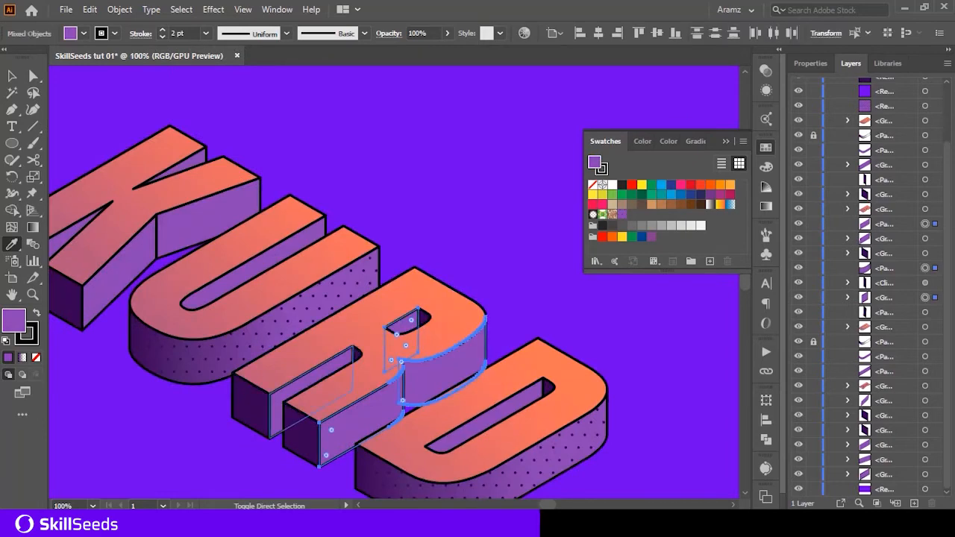
pyautogui.keyDown('ctrl'); pyautogui.keyDown('shift'); pyautogui.click(317, 375); pyautogui.keyUp('shift'); pyautogui.keyUp('ctrl')
pyautogui.keyDown('ctrl'); pyautogui.keyDown('shift'); pyautogui.click(265, 262); pyautogui.keyUp('shift'); pyautogui.keyUp('ctrl')
# Add all of the K's light purple side faces to the selection
pyautogui.keyDown('ctrl'); pyautogui.keyDown('shift'); pyautogui.click(204, 222); pyautogui.keyUp('shift'); pyautogui.keyUp('ctrl')
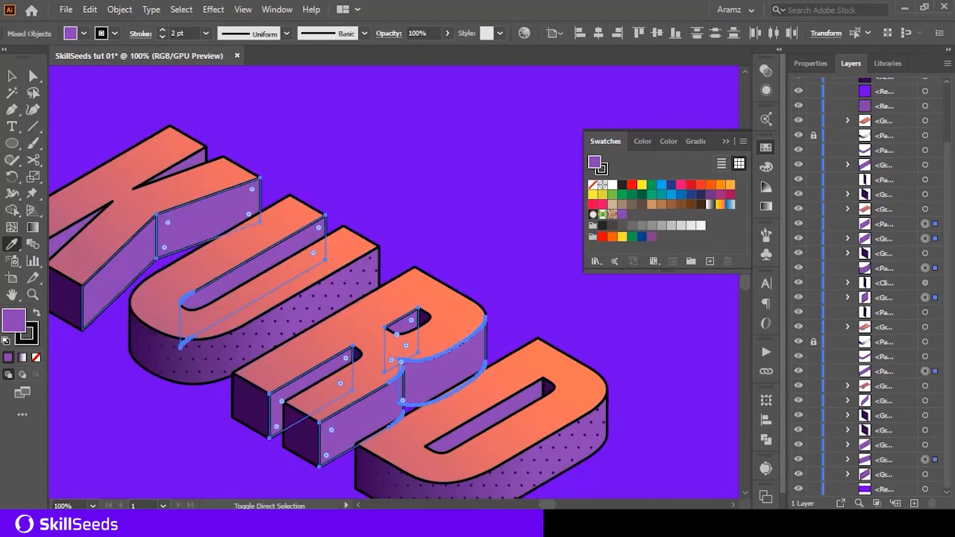
pyautogui.keyDown('ctrl'); pyautogui.keyDown('shift'); pyautogui.click(121, 271); pyautogui.keyUp('shift'); pyautogui.keyUp('ctrl')
pyautogui.moveTo(70, 233); pyautogui.dragTo(158, 267)
pyautogui.scroll(1, 156, 266)
pyautogui.keyDown('ctrl'); pyautogui.keyDown('shift'); pyautogui.click(116, 305); pyautogui.keyUp('shift'); pyautogui.keyUp('ctrl')
pyautogui.keyDown('ctrl'); pyautogui.keyDown('shift'); pyautogui.click(347, 160); pyautogui.keyUp('shift'); pyautogui.keyUp('ctrl')
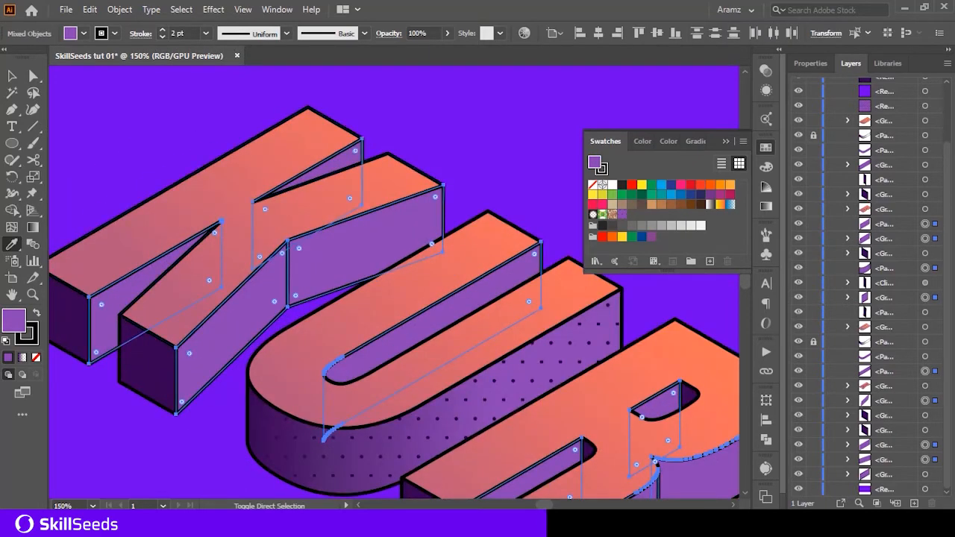
pyautogui.scroll(-3, 149, 218)
pyautogui.moveTo(367, 325); pyautogui.dragTo(263, 285)
pyautogui.scroll(-1, 489, 337)
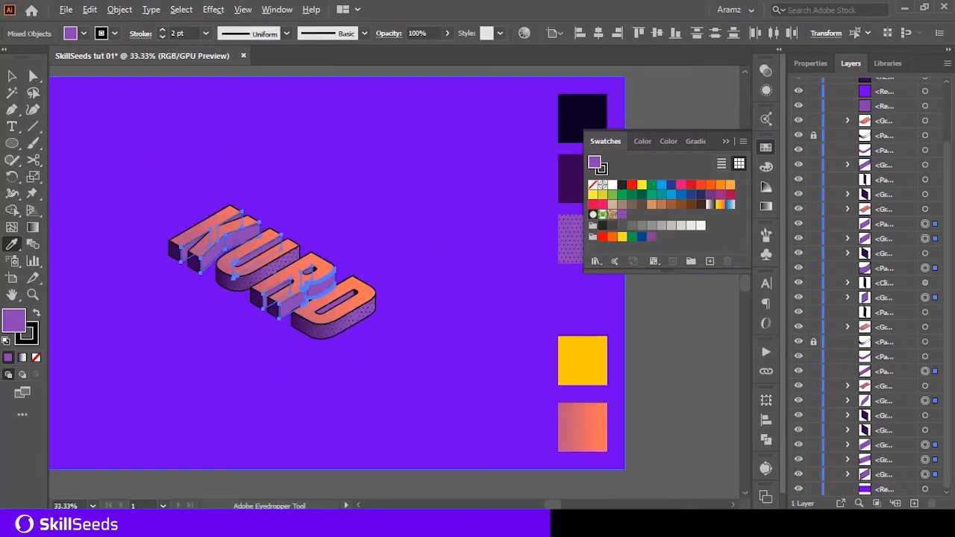
# Try to apply the dotted pattern sampled from the palette square to the selected K, U and R side faces
pyautogui.click(570, 241)
pyautogui.scroll(1, 192, 306)
pyautogui.keyDown('ctrl'); pyautogui.click(193, 306); pyautogui.keyUp('ctrl')
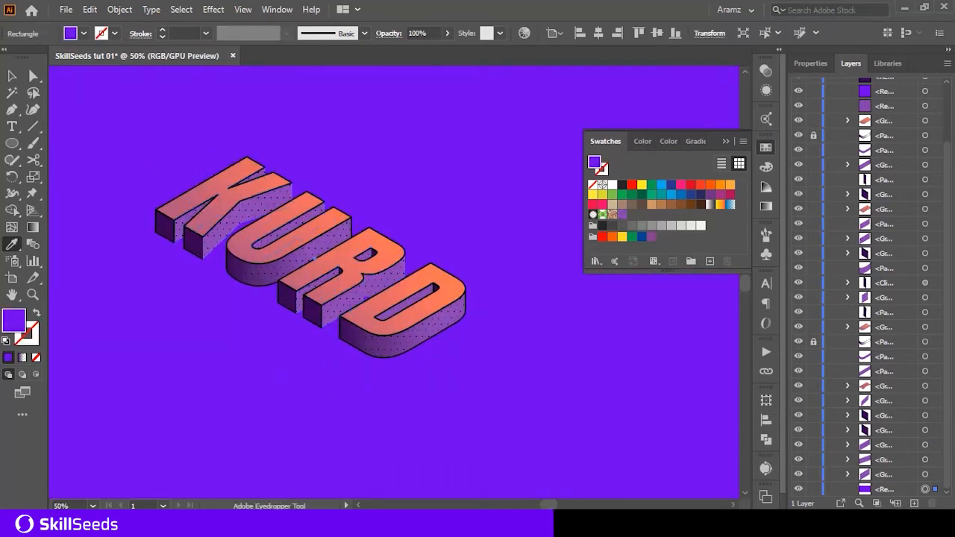
pyautogui.click(725, 141)
pyautogui.press('a')
pyautogui.hotkey('ctrl', 'z')
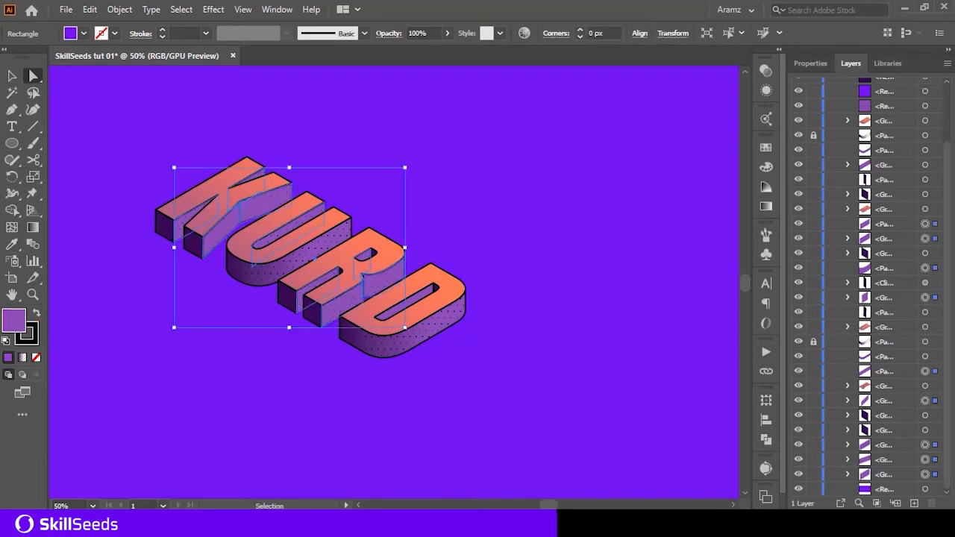
pyautogui.hotkey('ctrl', 'shift', 'z')
pyautogui.hotkey('ctrl', 'z')
pyautogui.hotkey('ctrl', 'shift', 'z')
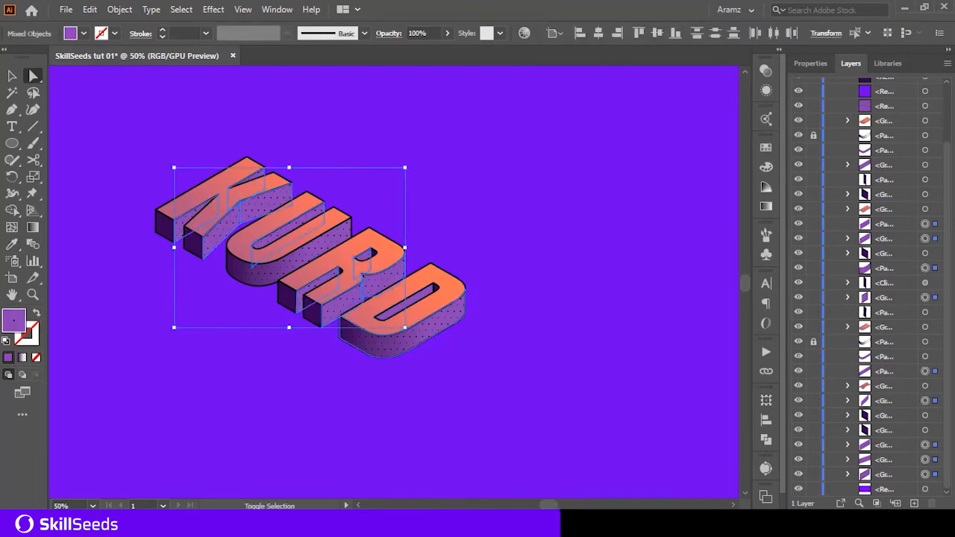
# Try a black outline on the patterned side faces, then undo it along with the sampled pattern
pyautogui.click(32, 340)
pyautogui.click(602, 236)
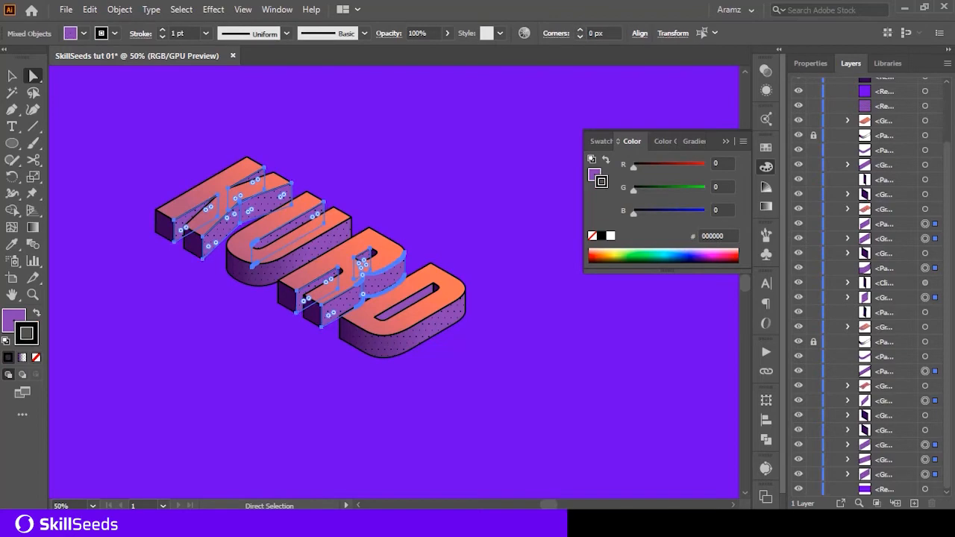
pyautogui.click(477, 344)
pyautogui.hotkey('ctrl', 'z')
pyautogui.hotkey('ctrl', 'z')
pyautogui.scroll(4, 326, 298)
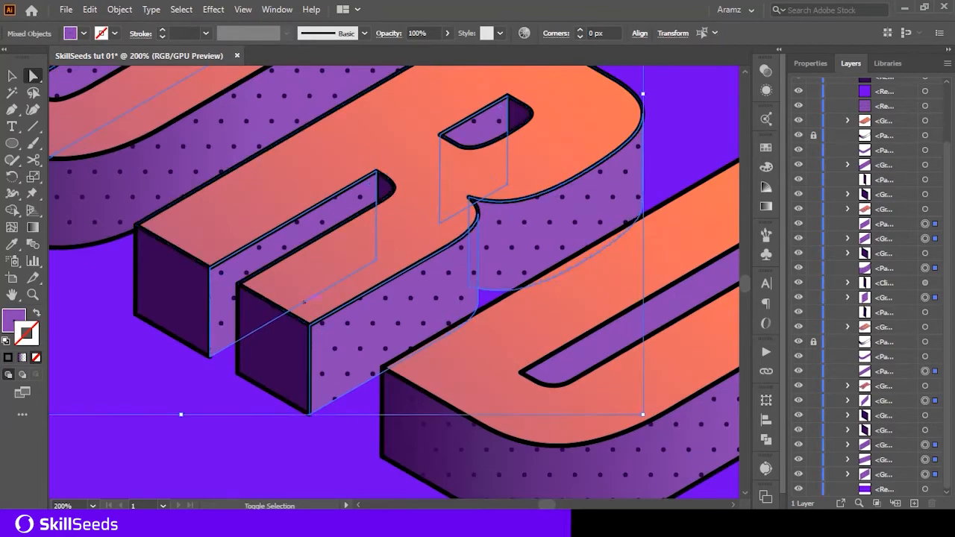
pyautogui.hotkey('ctrl', 'z')
pyautogui.hotkey('ctrl', 'z')
pyautogui.hotkey('ctrl', 'z')
pyautogui.scroll(-3, 192, 283)
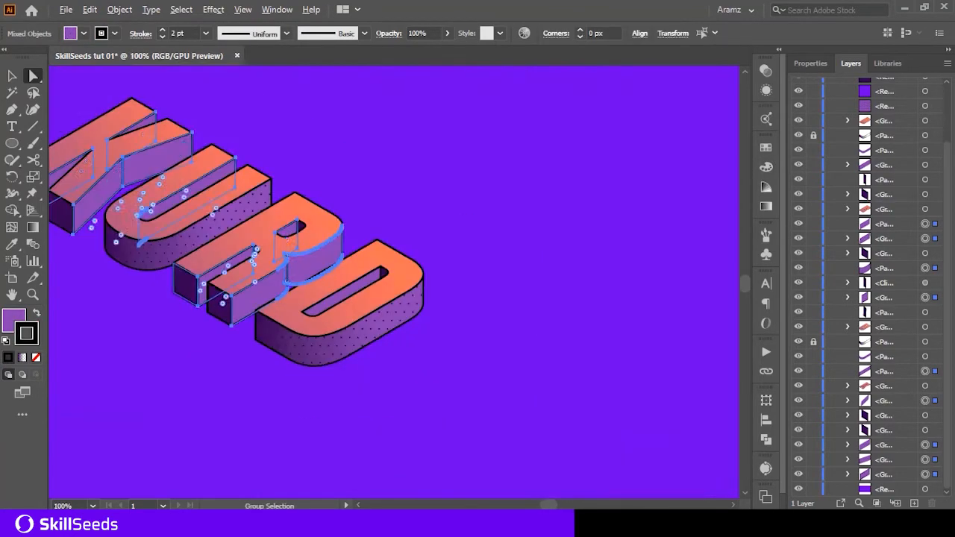
pyautogui.scroll(-2, 193, 282)
# Fill the selected K, U and R side faces with New Pattern Swatch 2, keeping their black outlines, and deselect everything
pyautogui.click(766, 147)
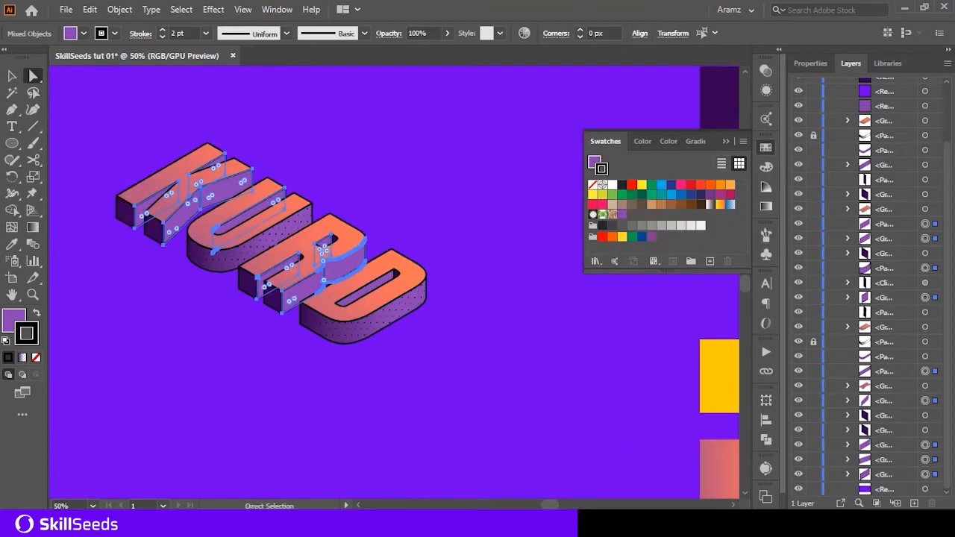
pyautogui.moveTo(435, 266); pyautogui.dragTo(440, 304)
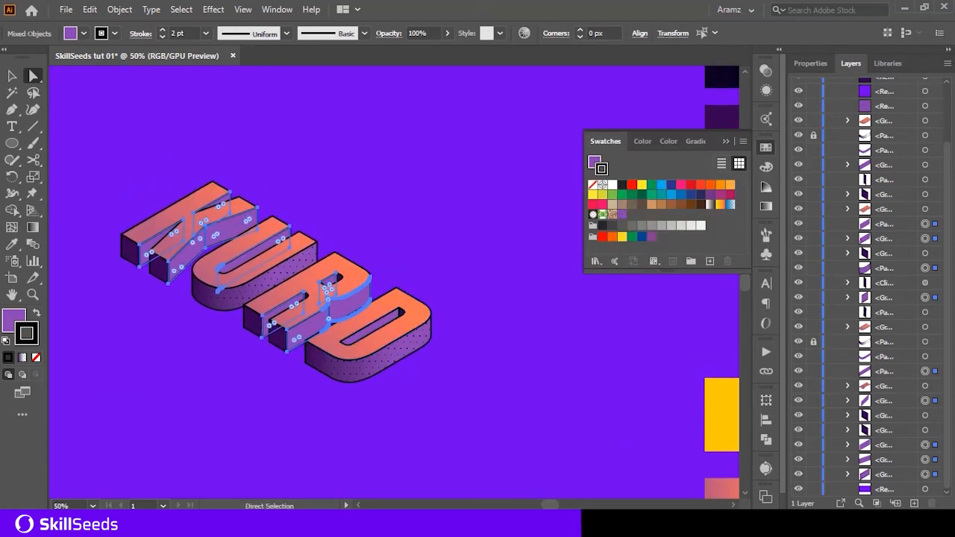
pyautogui.press('x')
pyautogui.click(765, 167)
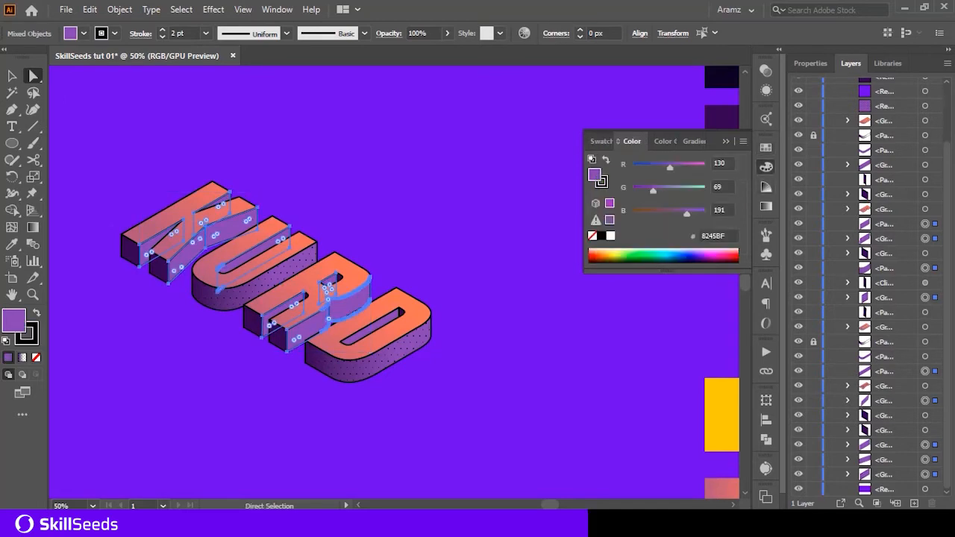
pyautogui.click(765, 147)
pyautogui.click(622, 214)
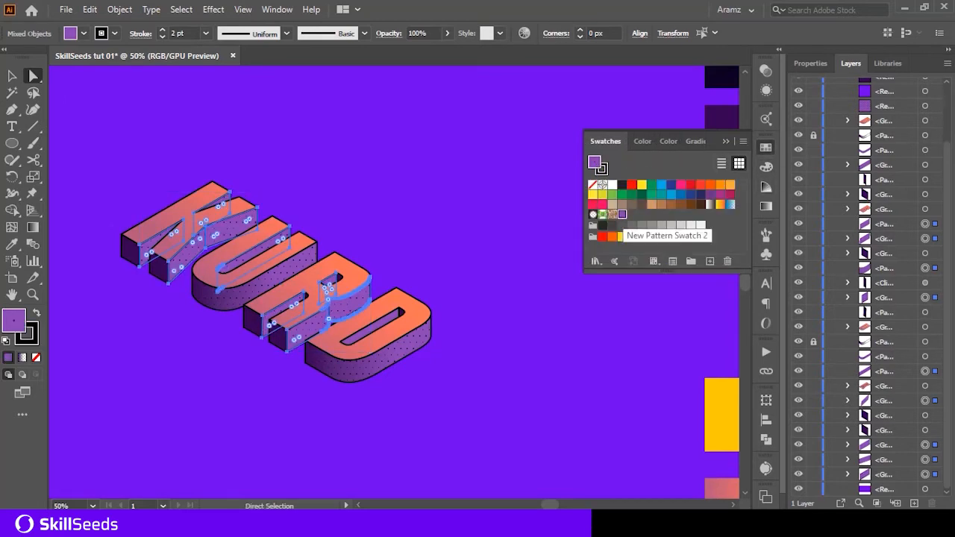
pyautogui.click(726, 141)
pyautogui.click(537, 201)
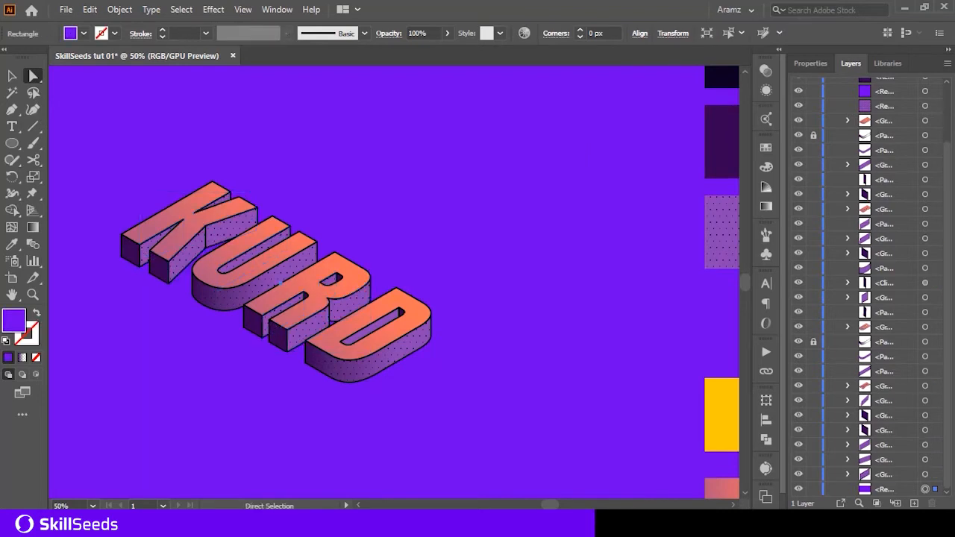
pyautogui.scroll(-1, 314, 237)
pyautogui.hotkey('ctrl', 'shift', 'a')
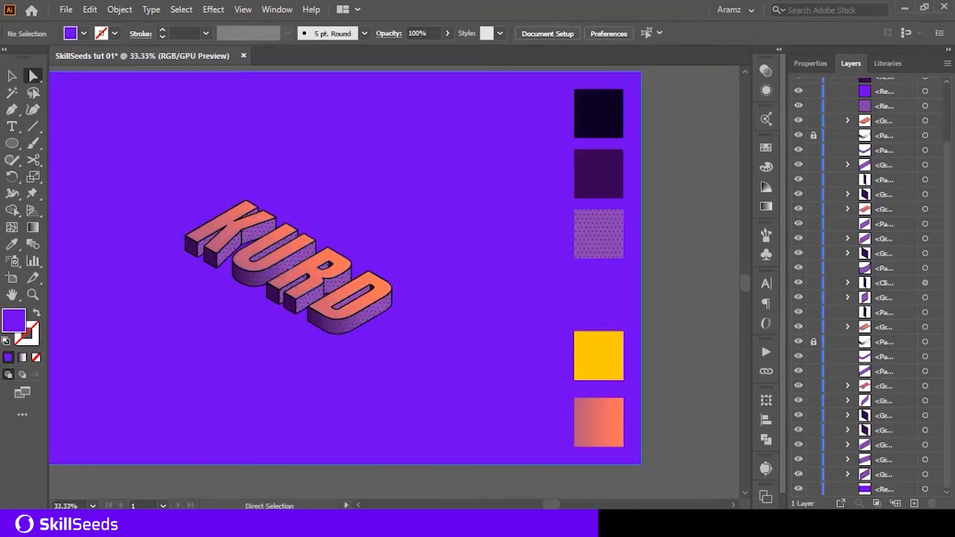
# Select the top faces of all four letters and shift their gradient's orange end stop to a brighter orange
pyautogui.moveTo(314, 237); pyautogui.dragTo(352, 256)
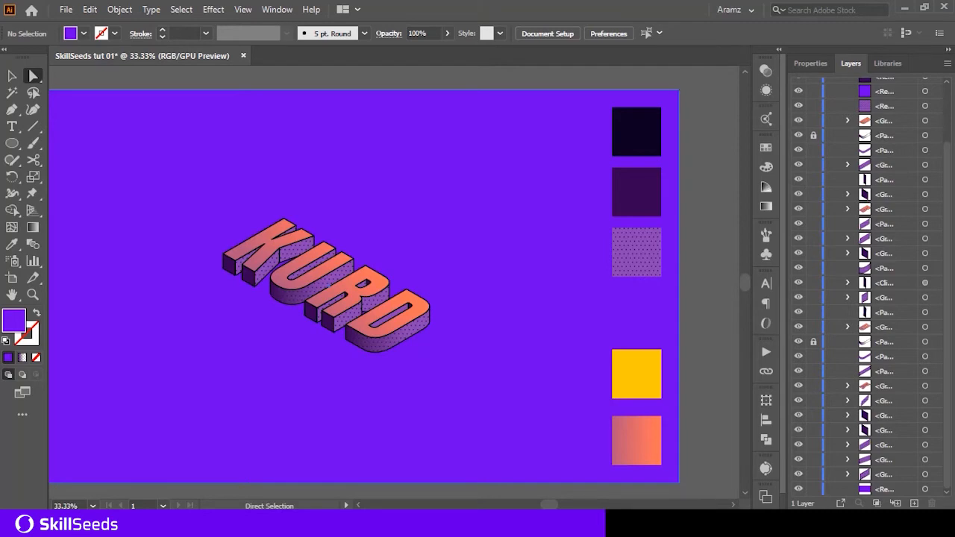
pyautogui.click(391, 306)
pyautogui.scroll(3, 363, 280)
pyautogui.keyDown('shift'); pyautogui.click(358, 270); pyautogui.keyUp('shift')
pyautogui.keyDown('shift'); pyautogui.click(276, 233); pyautogui.keyUp('shift')
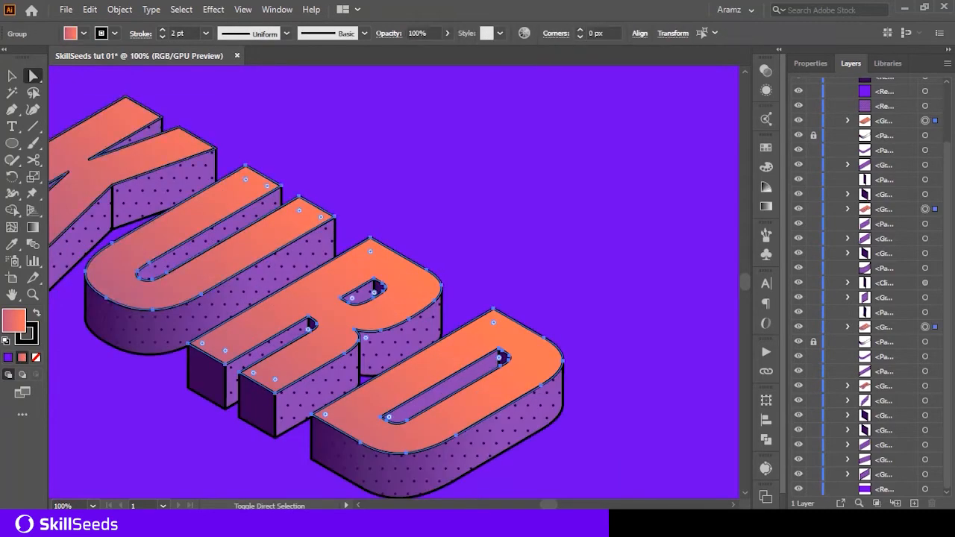
pyautogui.keyDown('shift'); pyautogui.click(158, 155); pyautogui.keyUp('shift')
pyautogui.click(766, 207)
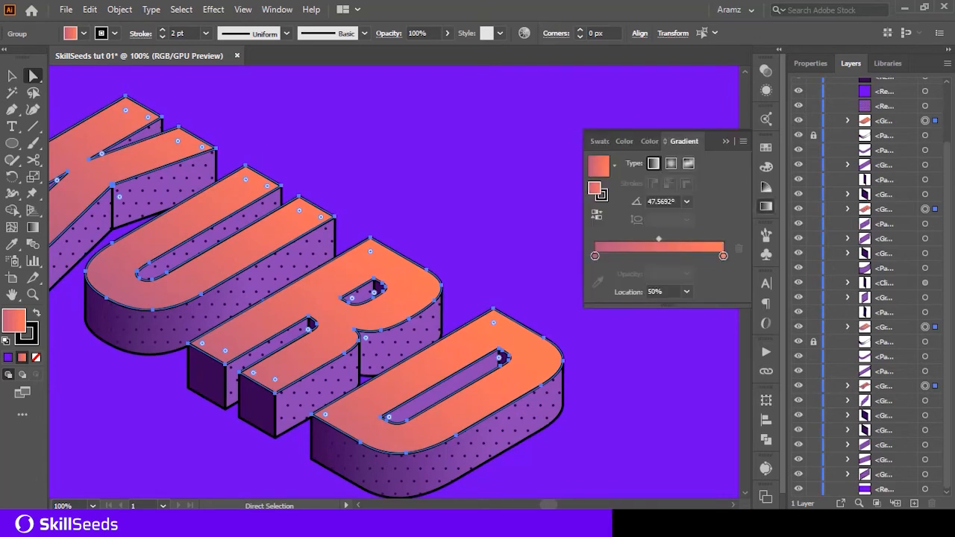
pyautogui.doubleClick(723, 256)
pyautogui.click(543, 304)
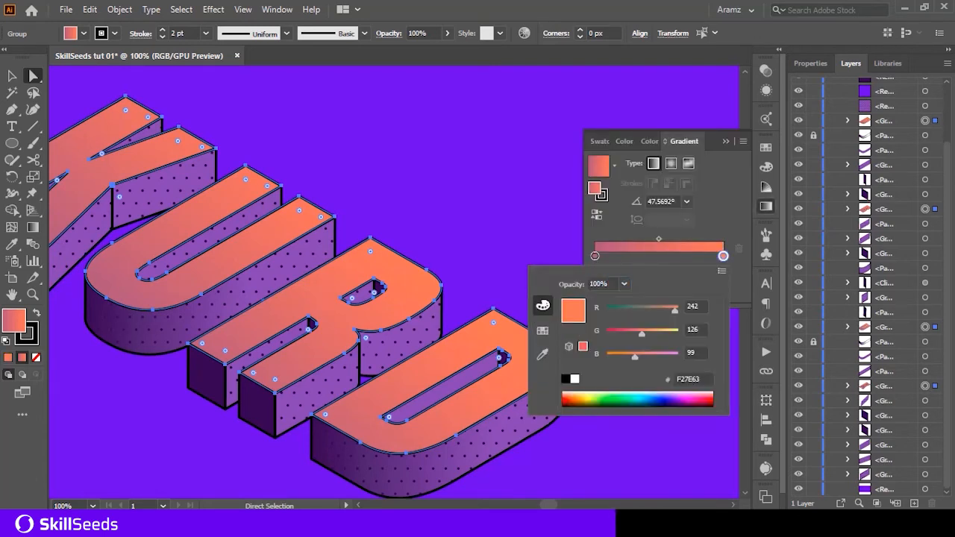
pyautogui.moveTo(642, 334); pyautogui.dragTo(645, 333)
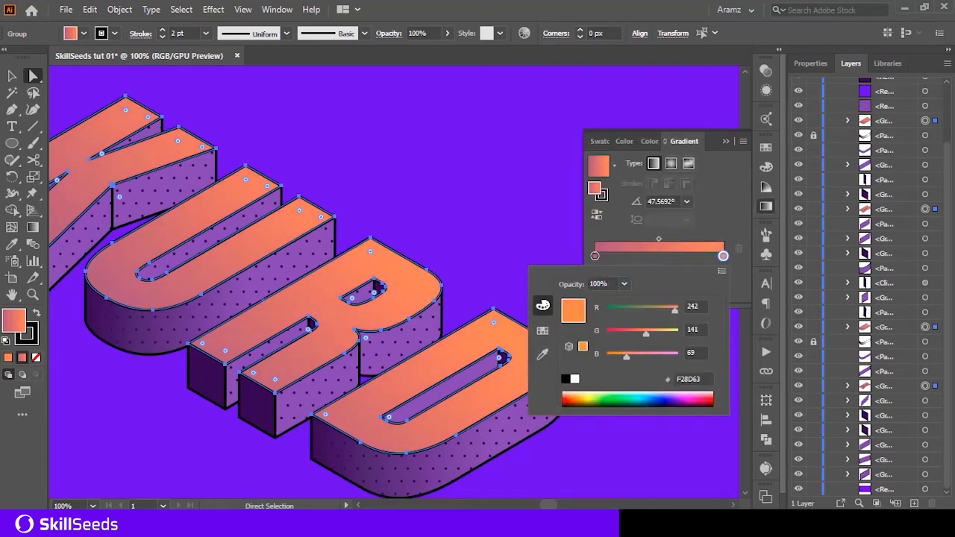
# Set the start stop of the top faces' gradient to the crimson swatch C=35 M=100 Y=35 K=10
pyautogui.click(595, 256)
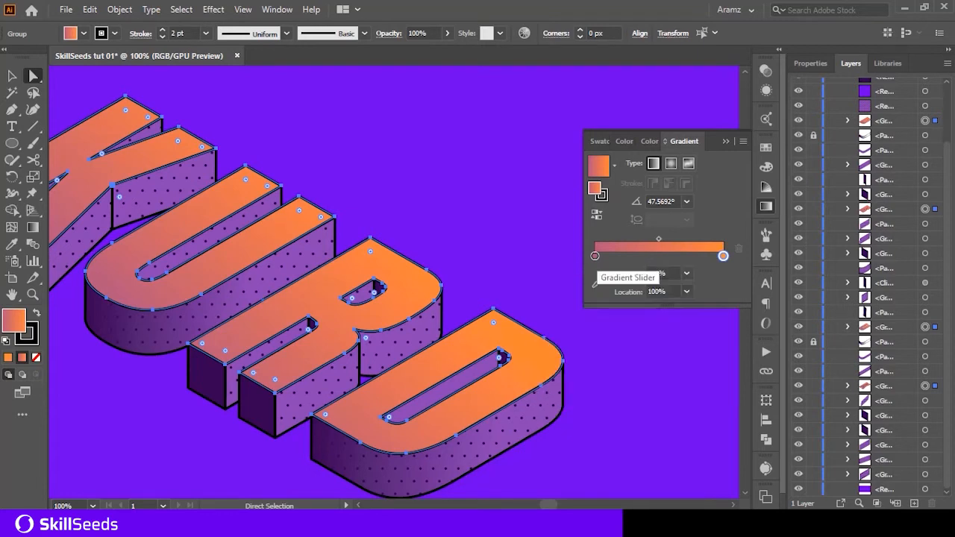
pyautogui.doubleClick(594, 255)
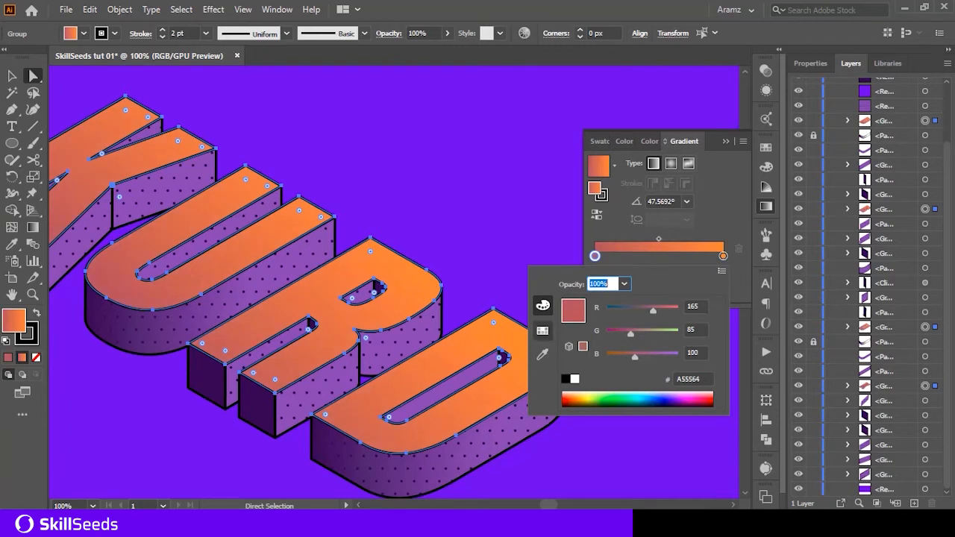
pyautogui.click(543, 331)
pyautogui.click(670, 310)
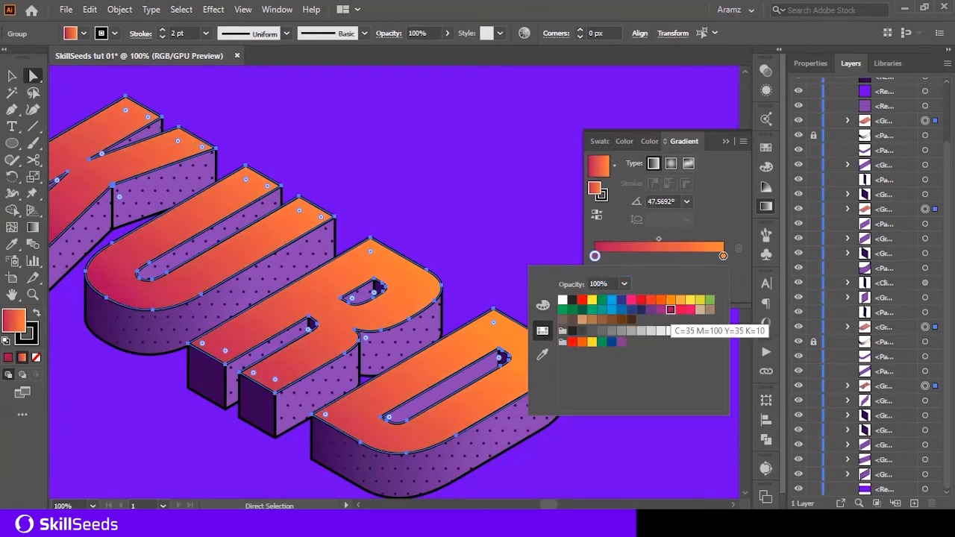
pyautogui.press('Escape')
pyautogui.hotkey('ctrl', 'z')
pyautogui.hotkey('ctrl', 'shift', 'z')
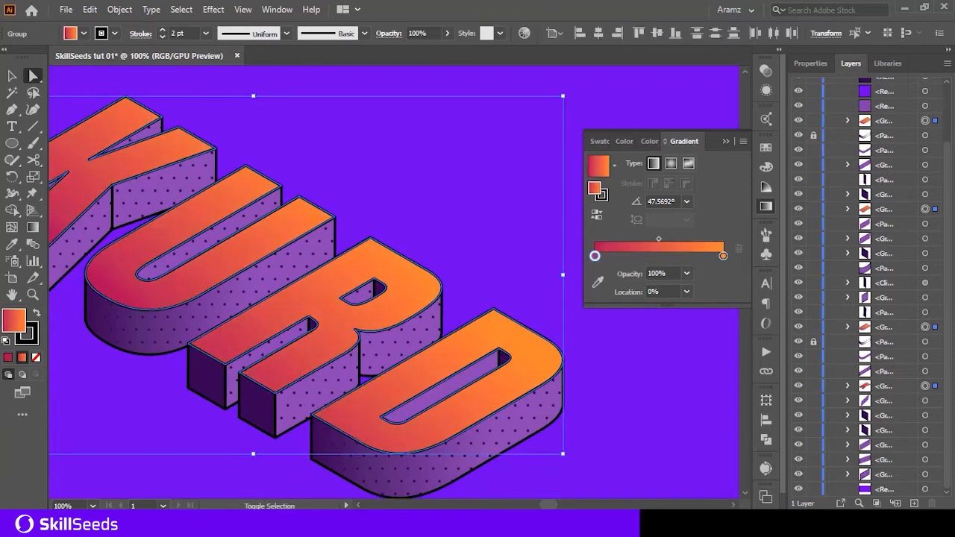
# Try other swatches such as C=0 M=90 Y=85 K=0 for the gradient's start stop, return to the crimson swatch and deselect
pyautogui.doubleClick(594, 256)
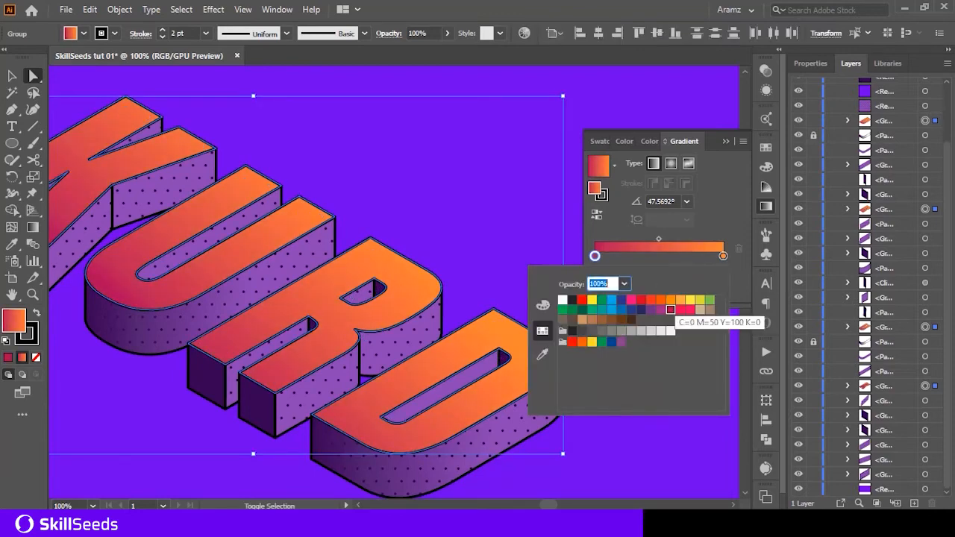
pyautogui.click(661, 299)
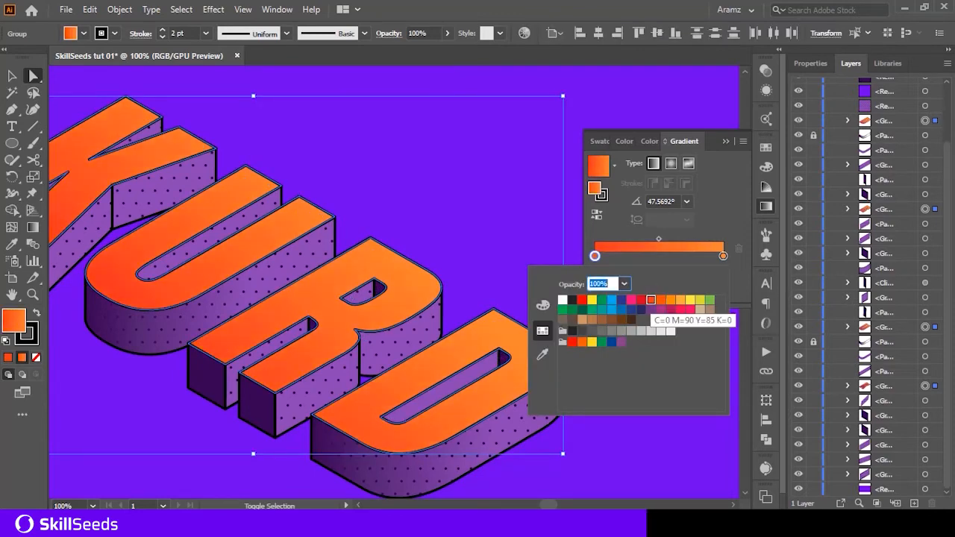
pyautogui.click(660, 309)
pyautogui.click(670, 309)
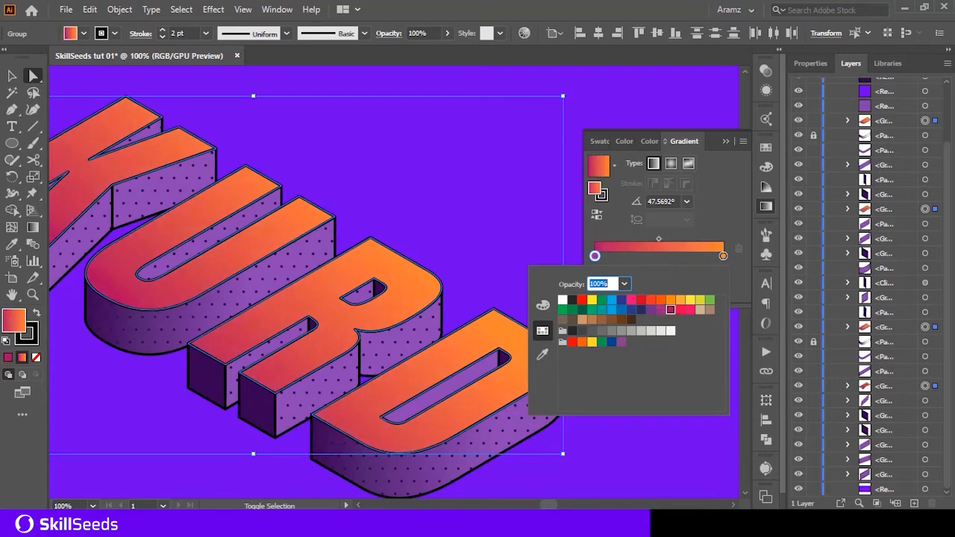
pyautogui.press('Escape')
pyautogui.click(725, 142)
pyautogui.scroll(-3, 534, 201)
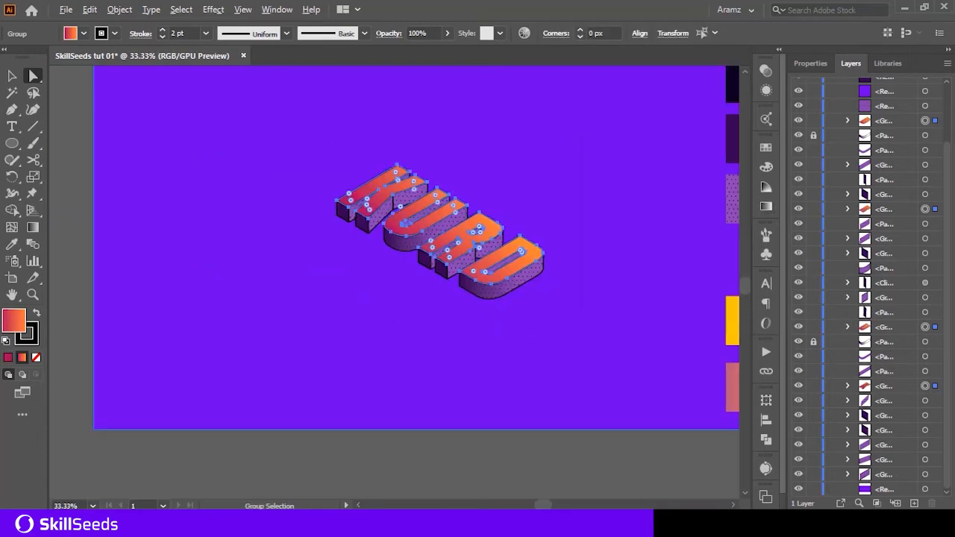
pyautogui.keyDown('ctrl'); pyautogui.click(534, 201); pyautogui.keyUp('ctrl')
pyautogui.hotkey('ctrl', 'shift', 'a')
# Duplicate the orange top faces of all four letters and place the copies beside the original lettering, overlapping its lower-left side
pyautogui.scroll(2, 488, 221)
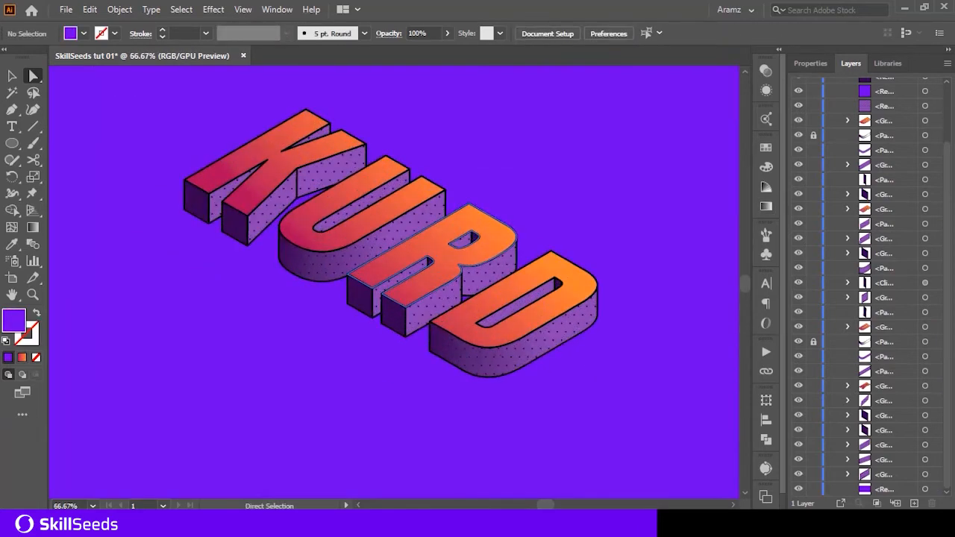
pyautogui.moveTo(489, 224); pyautogui.dragTo(433, 256)
pyautogui.scroll(-3, 435, 259)
pyautogui.scroll(3, 391, 261)
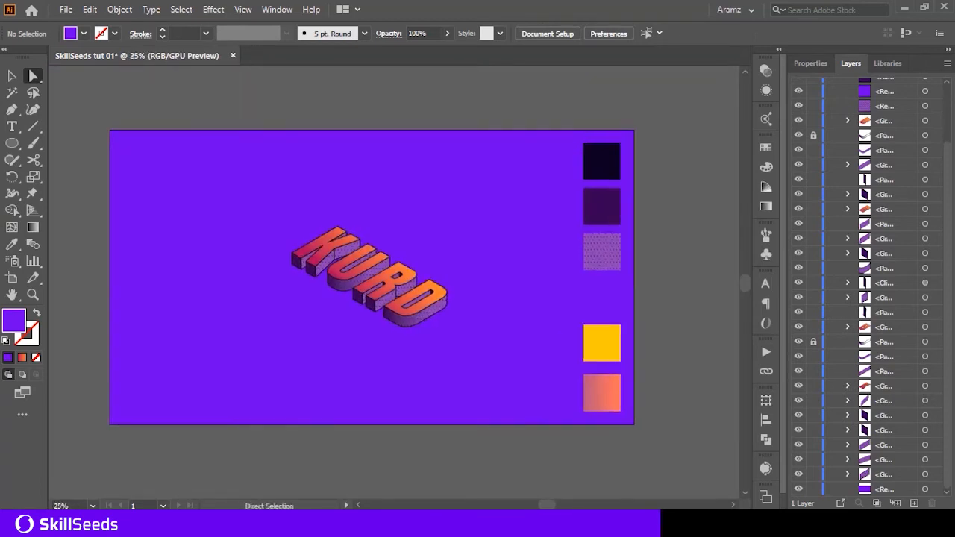
pyautogui.click(515, 326)
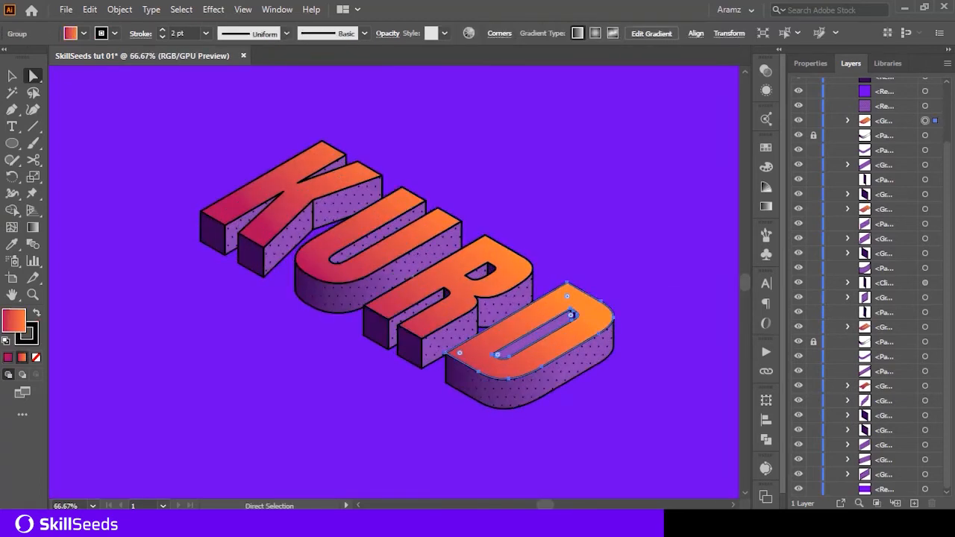
pyautogui.keyDown('shift'); pyautogui.click(449, 273); pyautogui.keyUp('shift')
pyautogui.keyDown('shift'); pyautogui.click(415, 233); pyautogui.keyUp('shift')
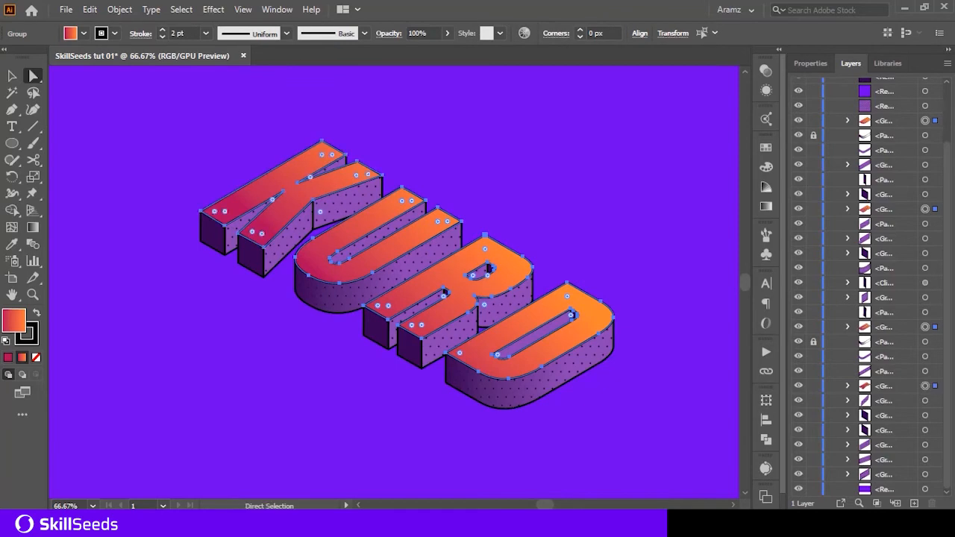
pyautogui.hotkey('ctrl', 'c')
pyautogui.moveTo(358, 170); pyautogui.dragTo(243, 194)
pyautogui.moveTo(203, 232); pyautogui.dragTo(334, 217)
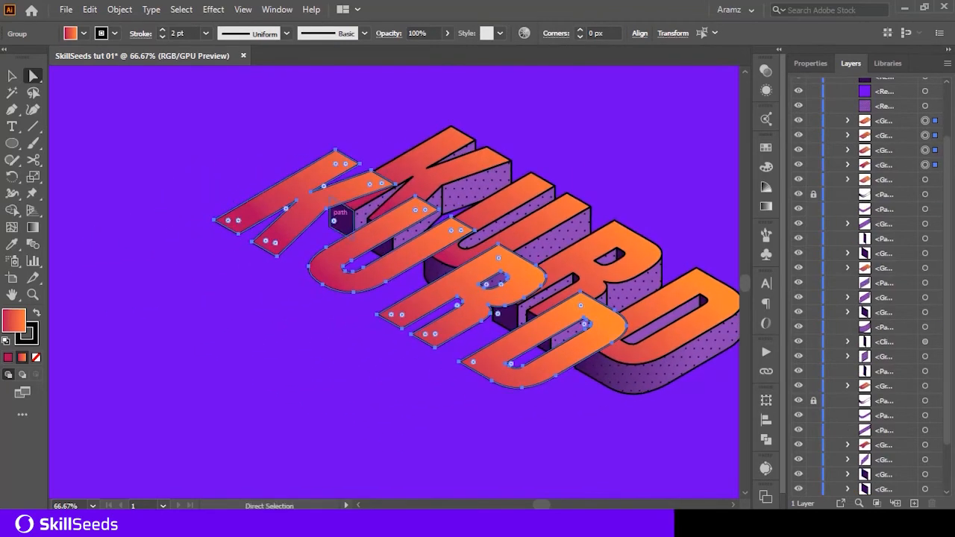
# Group the duplicated KURD faces and give them a solid black fill with no stroke
pyautogui.hotkey('ctrl', 'g')
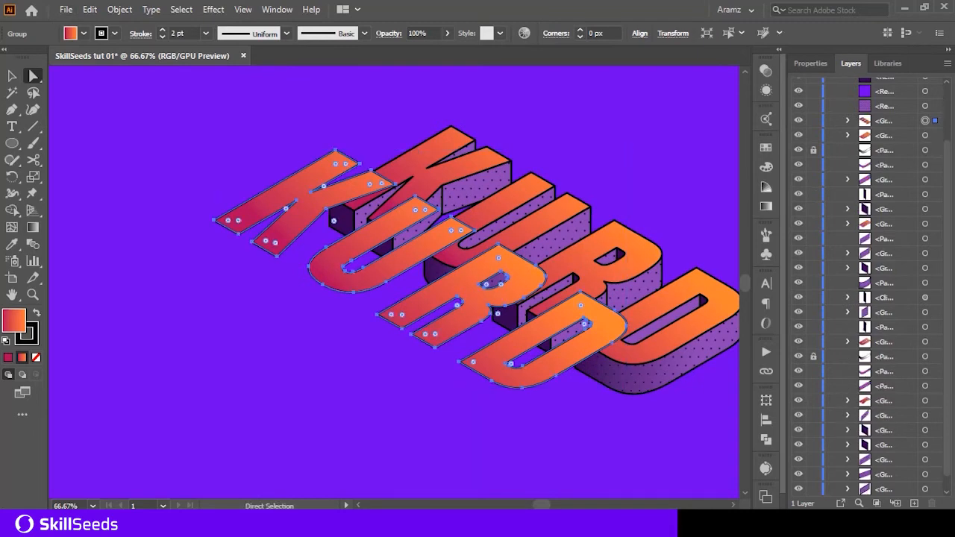
pyautogui.hotkey('shift', 'x')
pyautogui.press('x')
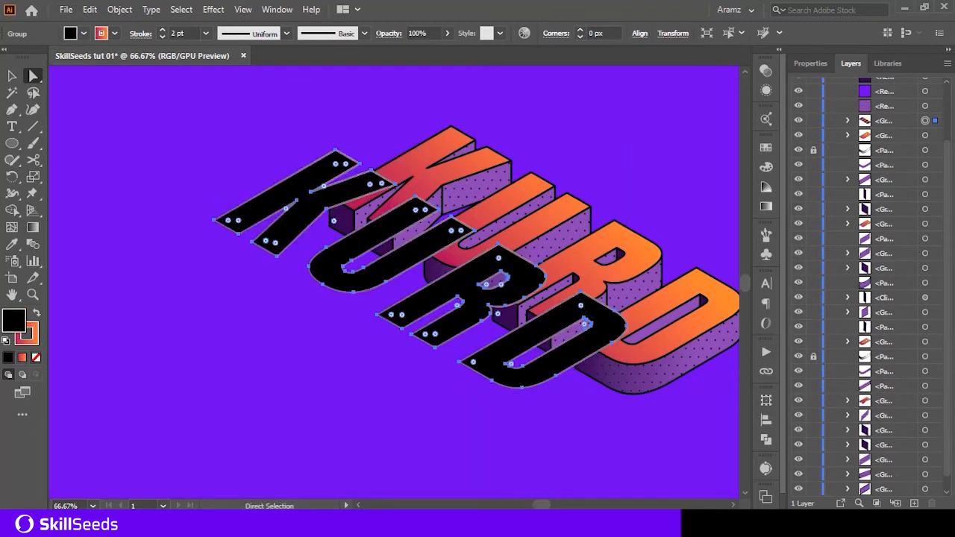
pyautogui.press('/')
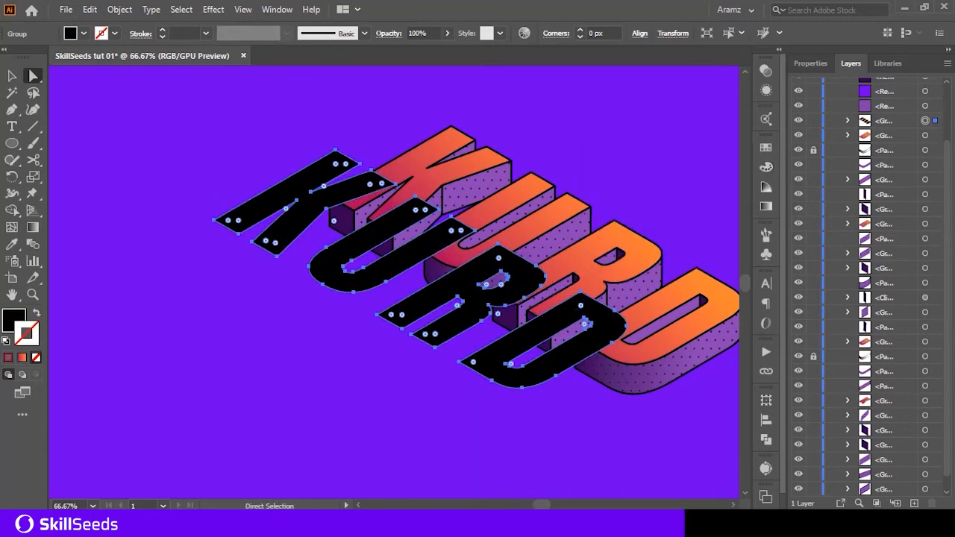
# Duplicate the black lettering slightly further left, select both groups and blend them together
pyautogui.moveTo(606, 319); pyautogui.dragTo(544, 330)
pyautogui.press('v')
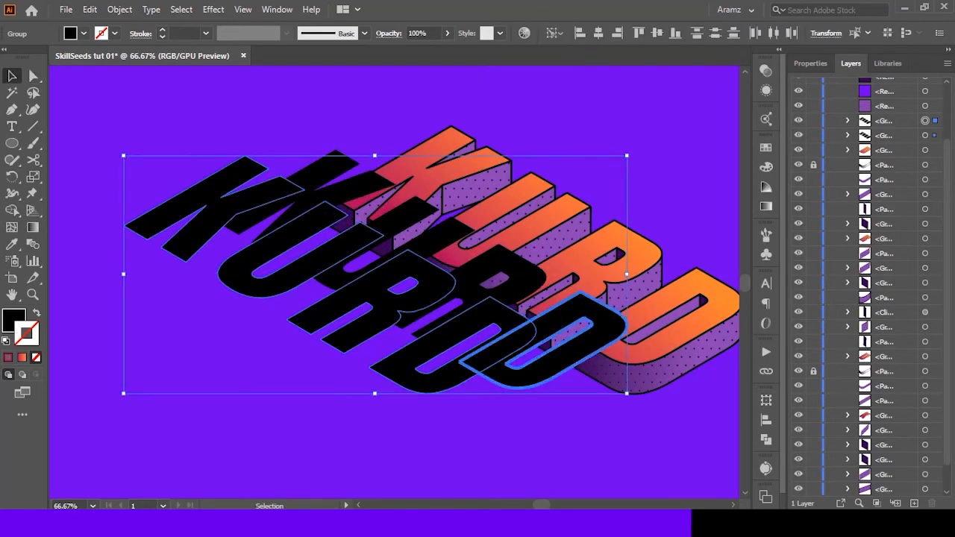
pyautogui.click(514, 423)
pyautogui.keyDown('shift'); pyautogui.click(435, 348); pyautogui.keyUp('shift')
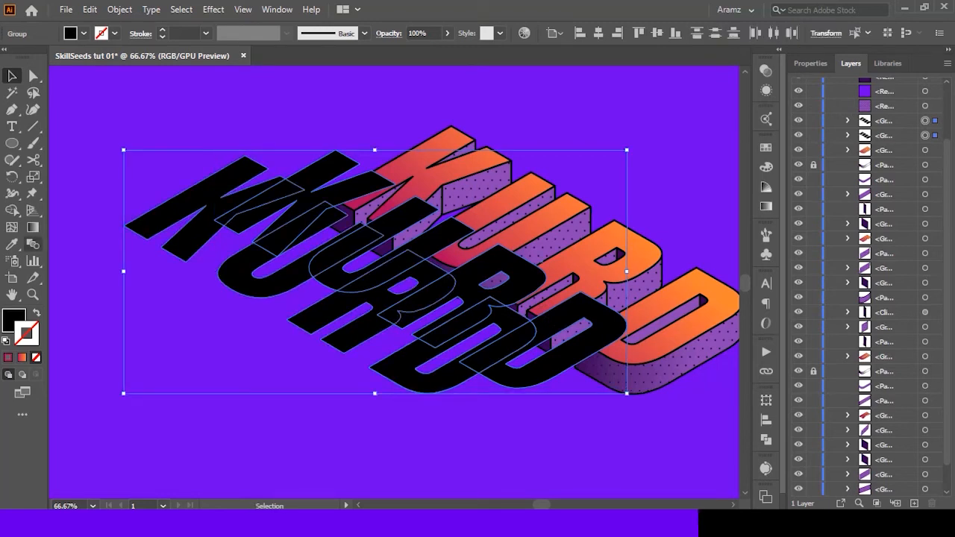
pyautogui.click(33, 244)
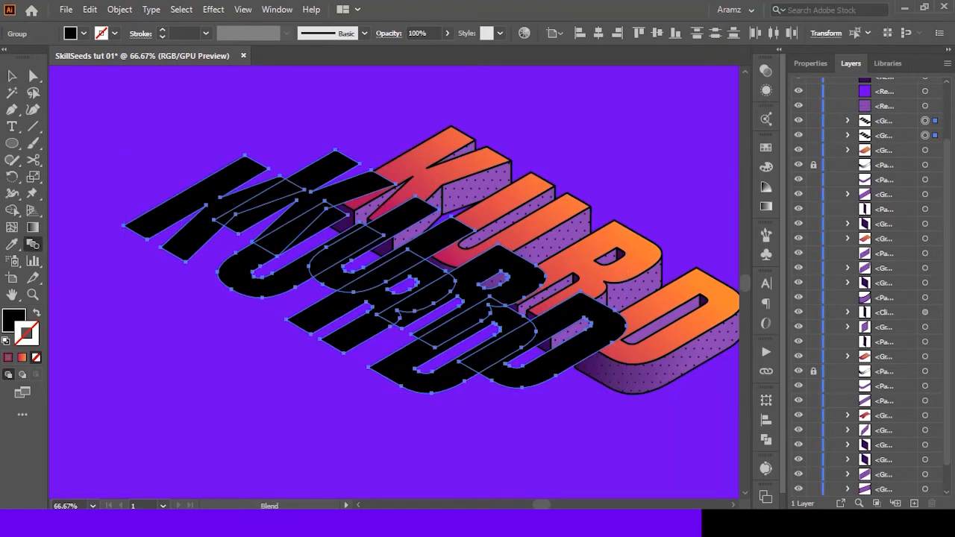
pyautogui.hotkey('ctrl', 'alt', 'b')
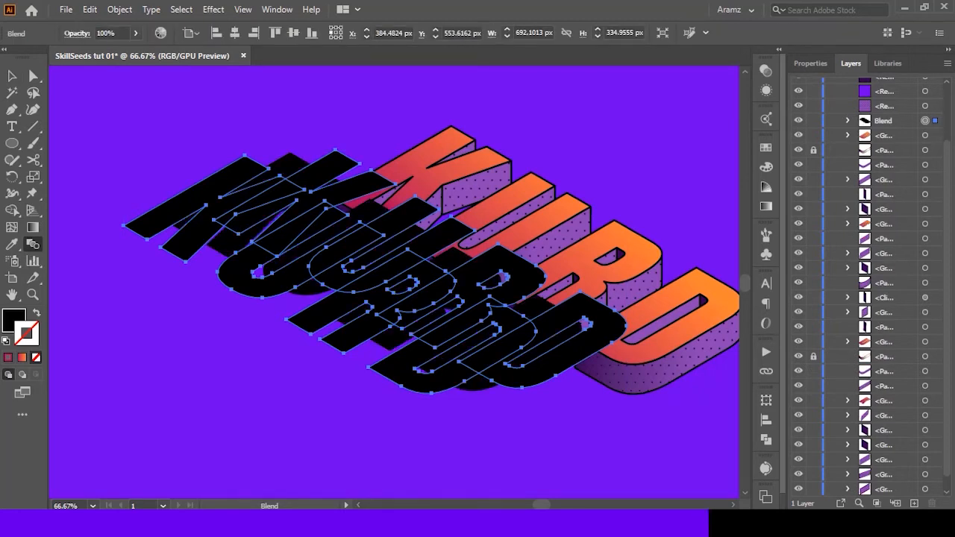
# Set the blend's spacing to Specified Steps with 50 steps so it forms a continuous black shape
pyautogui.doubleClick(33, 244)
pyautogui.click(108, 44)
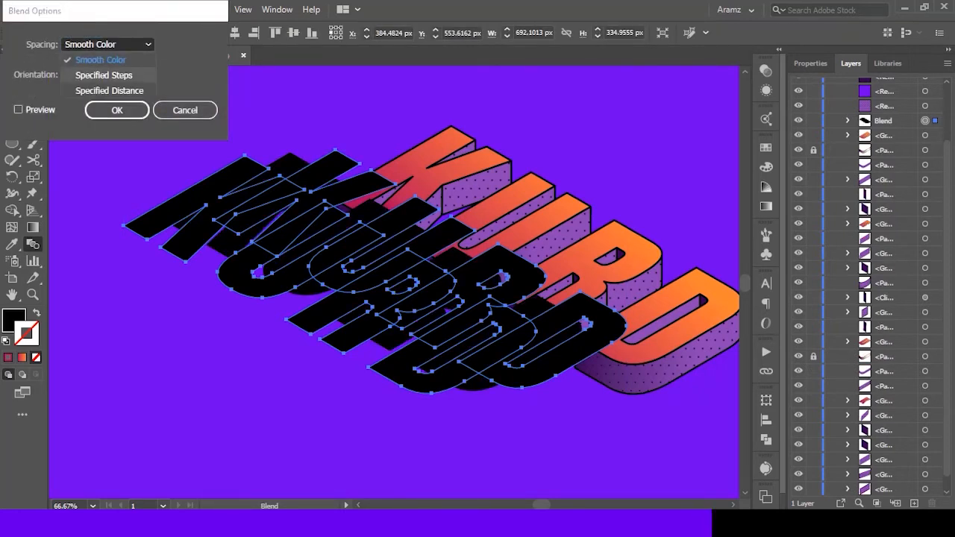
pyautogui.click(103, 76)
pyautogui.click(19, 110)
pyautogui.click(188, 45)
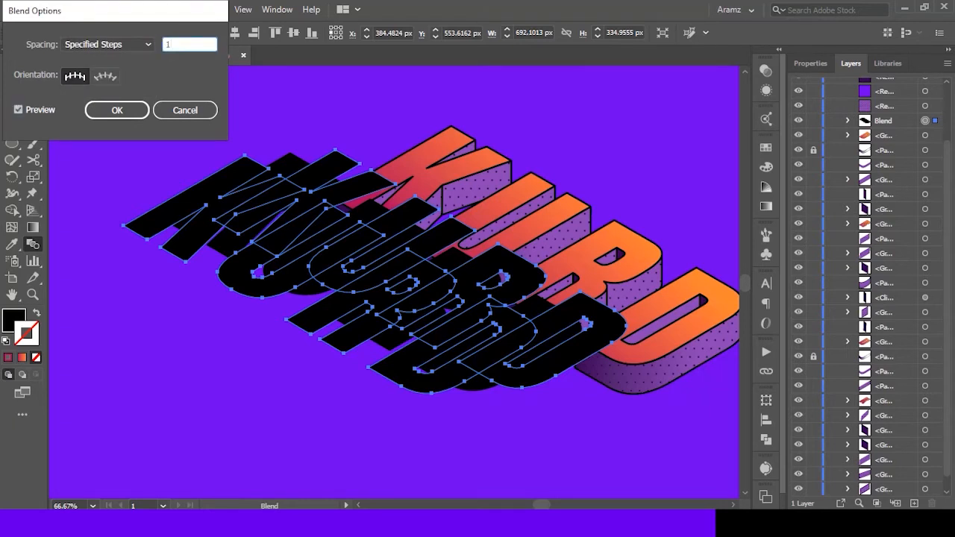
pyautogui.hotkey('shift', 'Up')
pyautogui.hotkey('shift', 'Up')
pyautogui.hotkey('shift', 'Up')
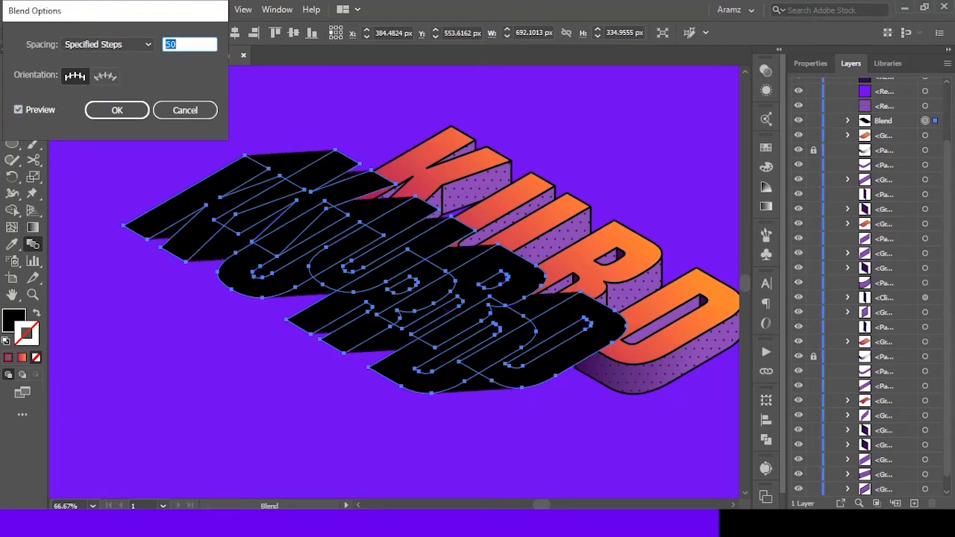
pyautogui.hotkey('shift', 'Up')
pyautogui.hotkey('shift', 'Up')
pyautogui.press('Return')
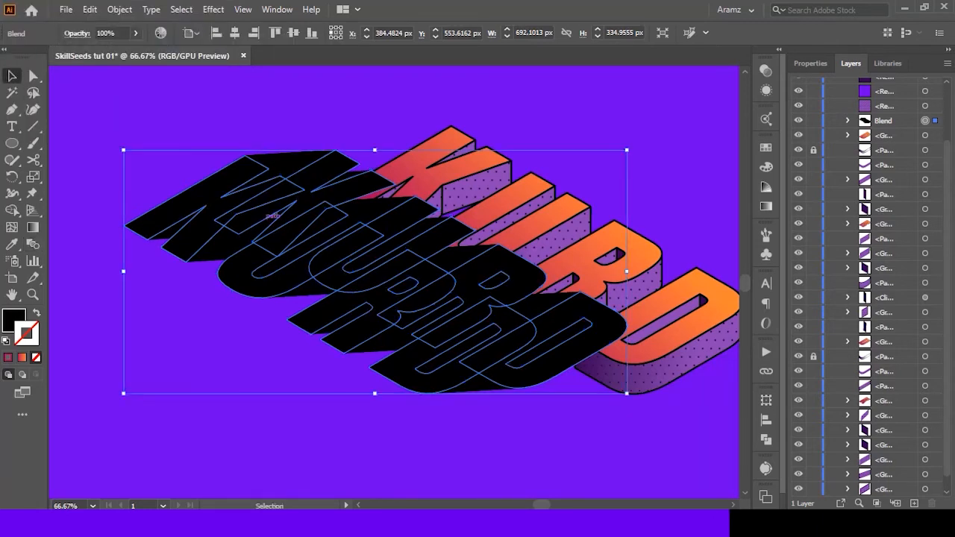
# Move the black blend so its front lettering lines up exactly with the orange top faces of the original letters
pyautogui.moveTo(377, 270); pyautogui.dragTo(493, 247)
pyautogui.moveTo(712, 271); pyautogui.dragTo(529, 257)
pyautogui.scroll(5, 529, 257)
pyautogui.moveTo(466, 263)
pyautogui.mouseDown()
pyautogui.moveTo(446, 302)
pyautogui.moveTo(456, 267)
pyautogui.mouseUp()
pyautogui.scroll(-5, 456, 267)
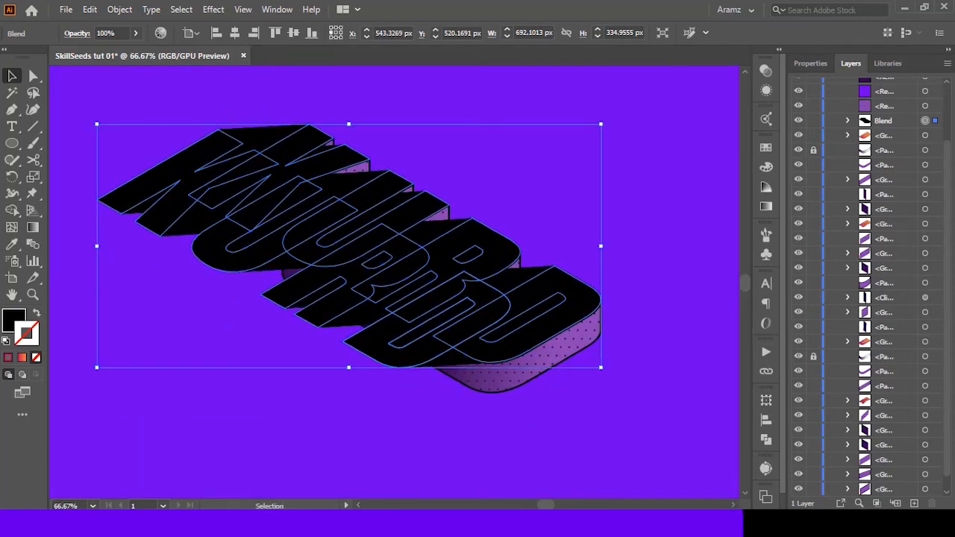
# Send the black blend behind all the KURD letter faces so it reads as a cast shadow
pyautogui.hotkey('ctrl', '[')
pyautogui.hotkey('ctrl', '[')
pyautogui.hotkey('ctrl', '[')
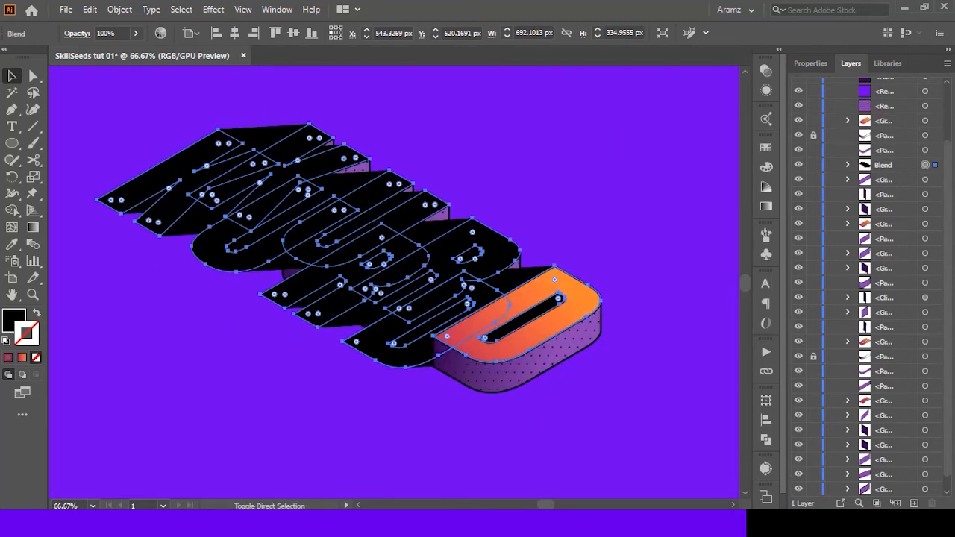
pyautogui.hotkey('ctrl', 'shift', '[')
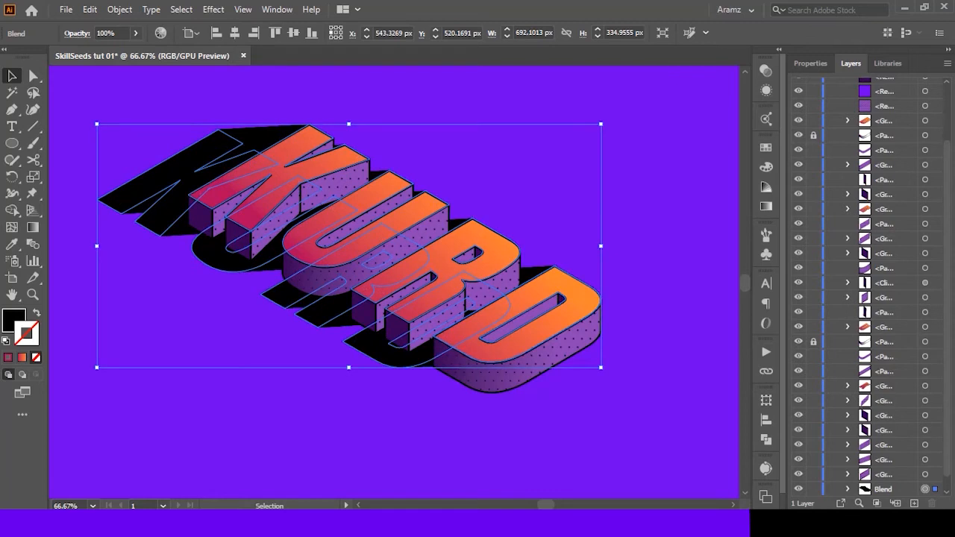
# Lower the shadow blend's opacity to 15% and deselect it
pyautogui.click(810, 63)
pyautogui.click(883, 256)
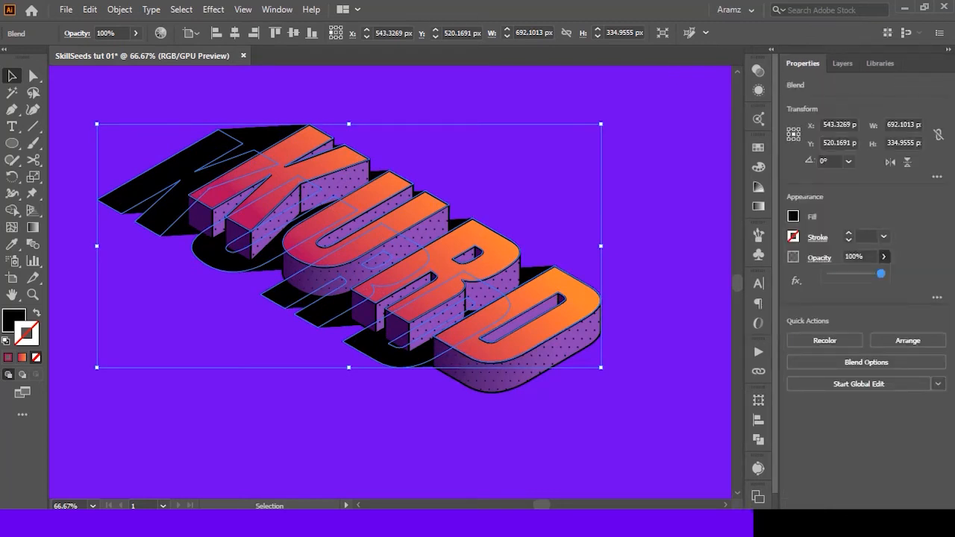
pyautogui.moveTo(883, 273); pyautogui.dragTo(841, 274)
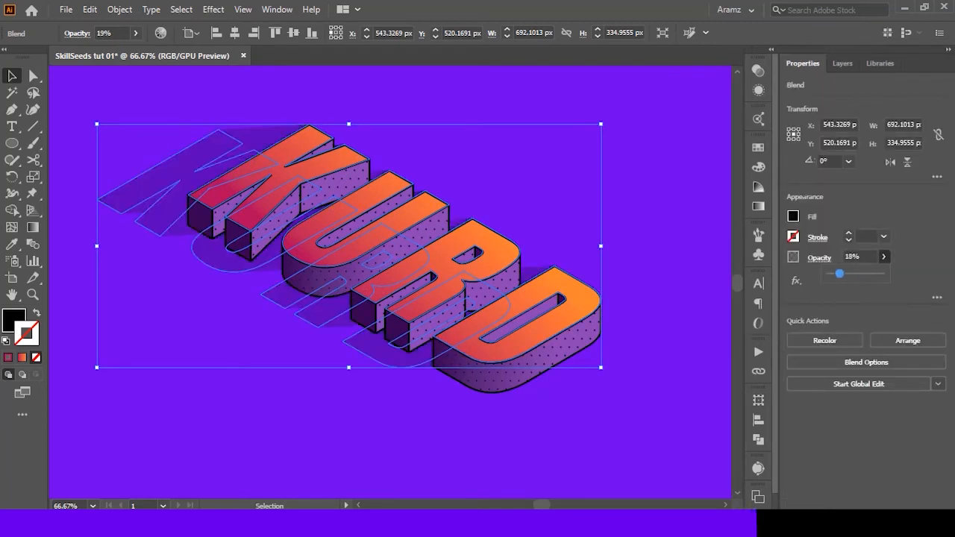
pyautogui.press('Escape')
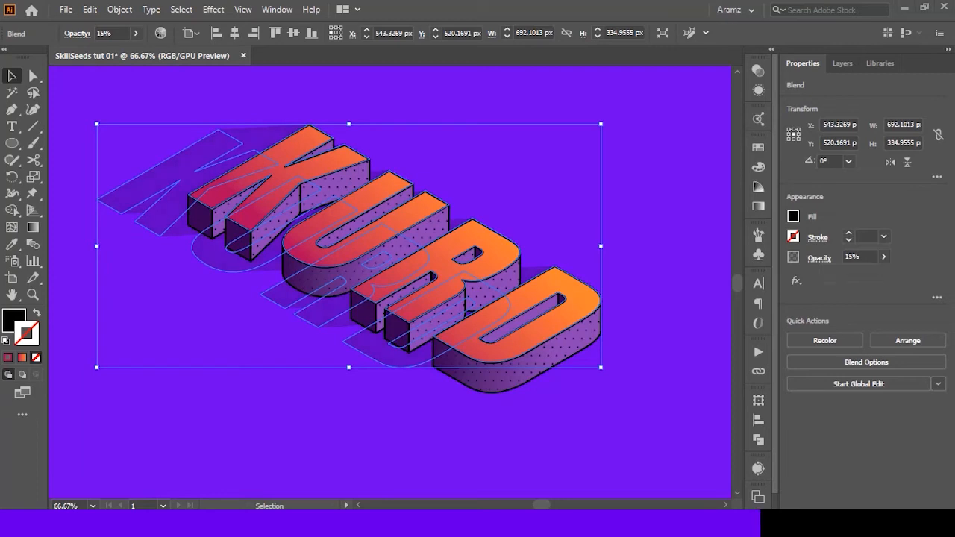
pyautogui.scroll(-3, 635, 310)
pyautogui.click(642, 312)
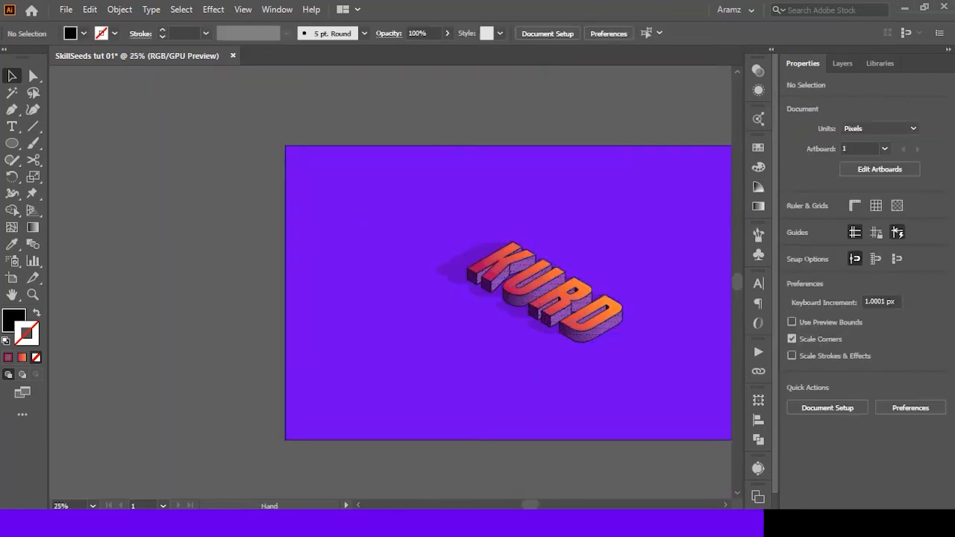
pyautogui.moveTo(515, 264); pyautogui.dragTo(426, 259)
pyautogui.scroll(3, 425, 260)
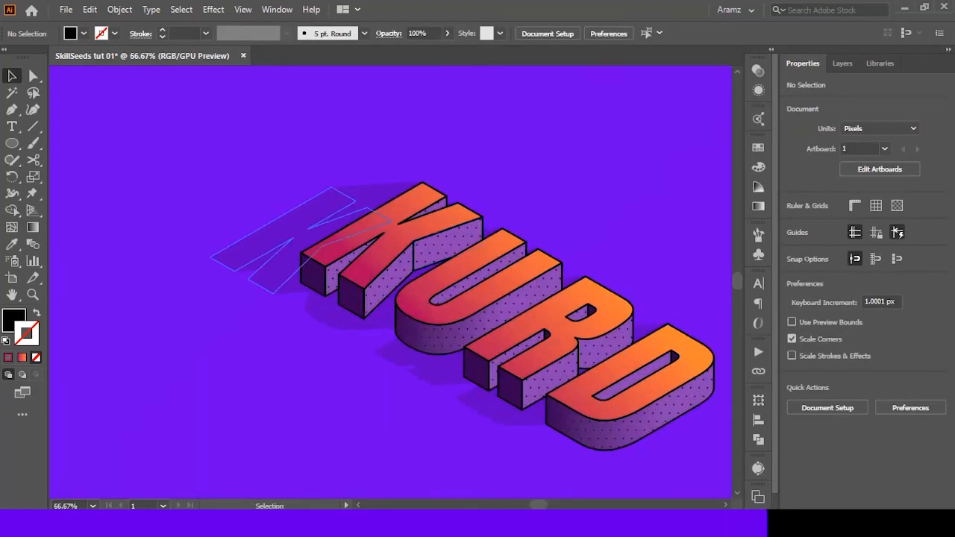
# Try shifting the whole shadow blend slightly to the lower right, and undo the move
pyautogui.click(333, 219)
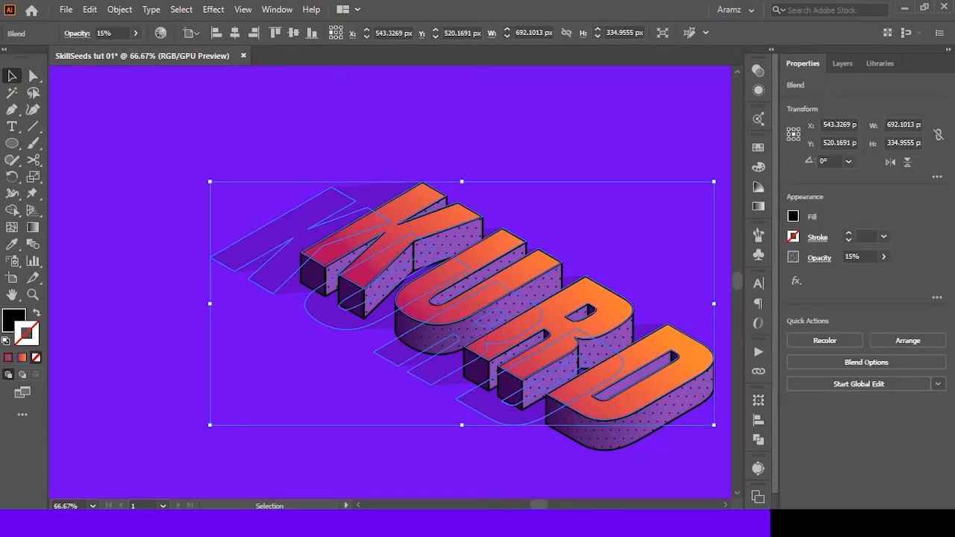
pyautogui.moveTo(489, 393); pyautogui.dragTo(528, 406)
pyautogui.hotkey('ctrl', 'z')
# Isolate the shadow blend, move its far lettering group closer to the letters to shorten the shadow, and exit isolation
pyautogui.scroll(-2, 400, 356)
pyautogui.scroll(3, 379, 322)
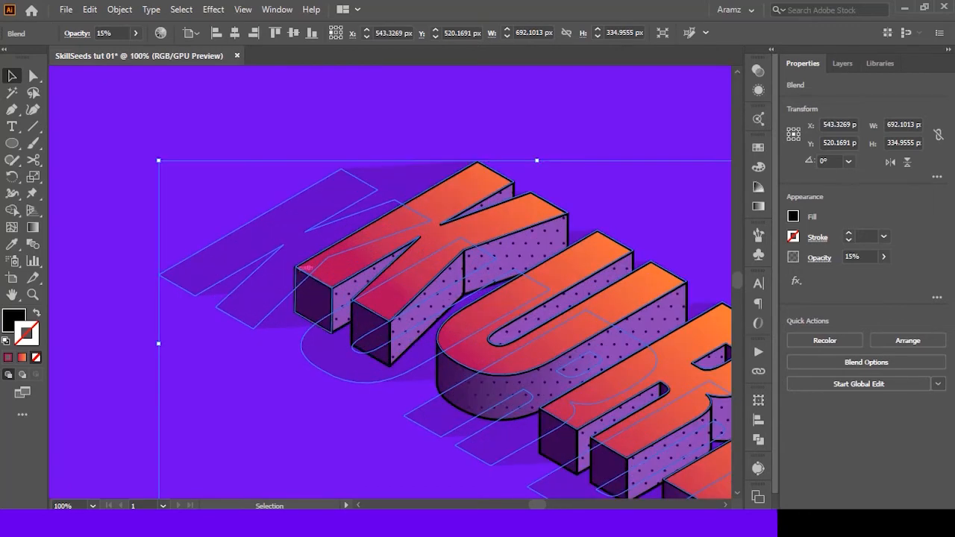
pyautogui.doubleClick(298, 247)
pyautogui.moveTo(321, 243)
pyautogui.mouseDown()
pyautogui.moveTo(337, 249)
pyautogui.moveTo(323, 258)
pyautogui.mouseUp()
pyautogui.scroll(-3, 323, 257)
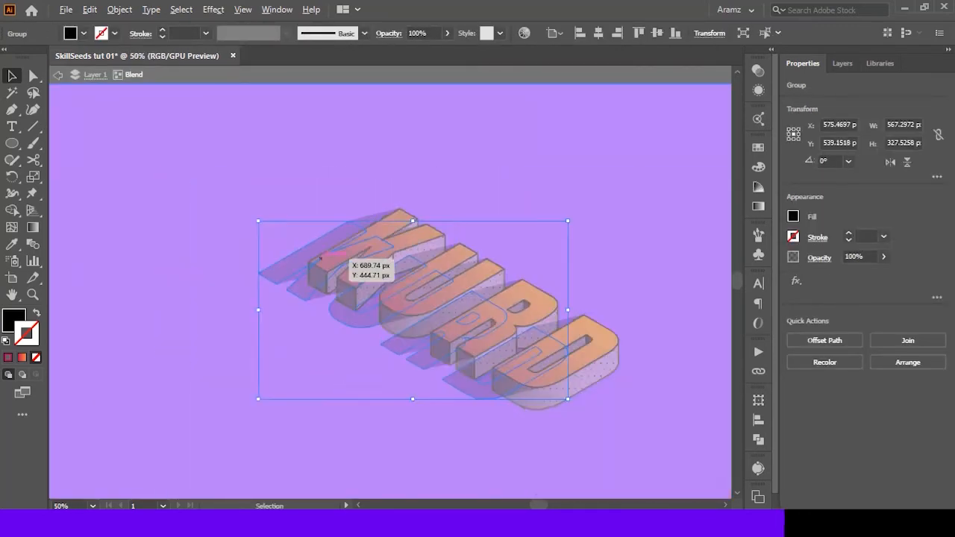
pyautogui.scroll(1, 307, 391)
pyautogui.doubleClick(237, 321)
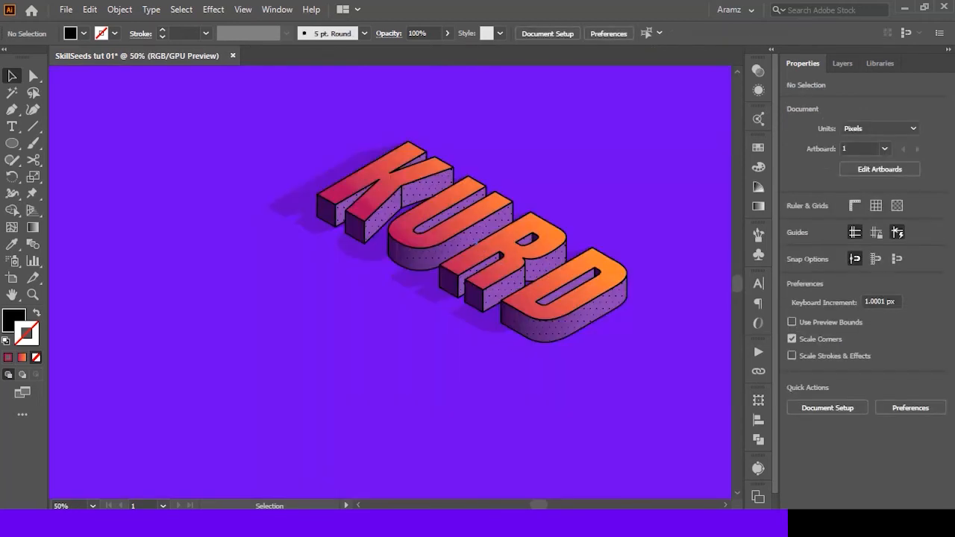
# Isolate the shadow blend again, fine-tune the position of its far lettering group and exit isolation
pyautogui.scroll(-1, 235, 317)
pyautogui.scroll(-1, 233, 312)
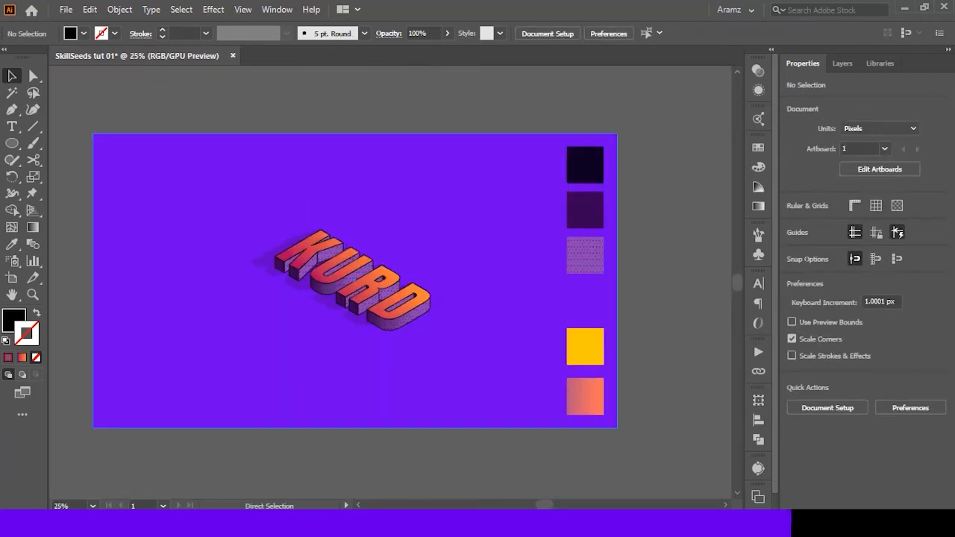
pyautogui.scroll(1, 274, 266)
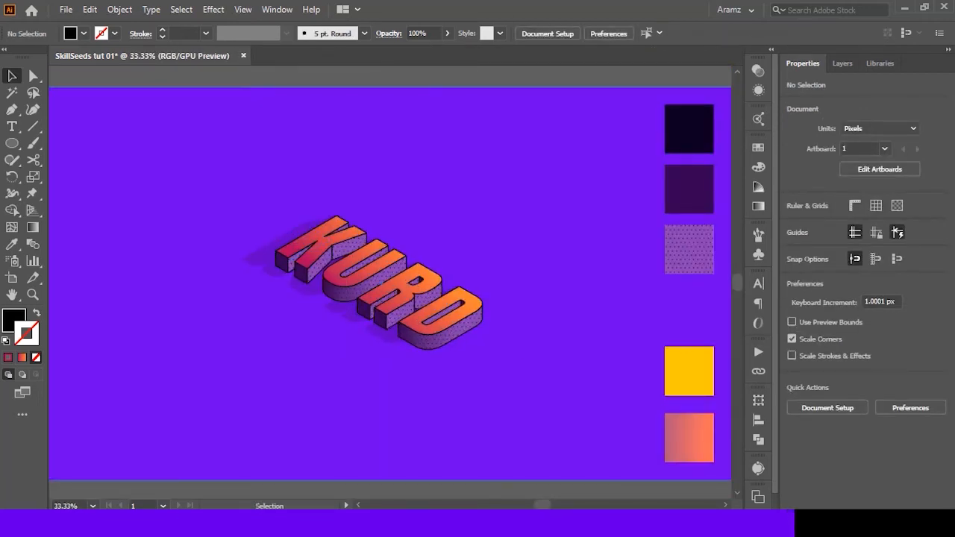
pyautogui.scroll(3, 306, 280)
pyautogui.click(205, 250)
pyautogui.doubleClick(211, 185)
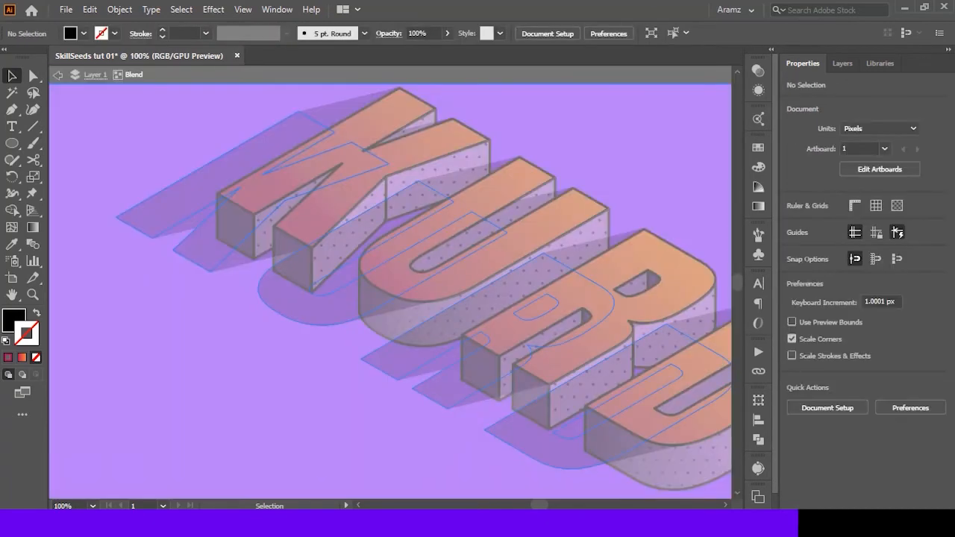
pyautogui.moveTo(211, 185)
pyautogui.mouseDown()
pyautogui.moveTo(270, 208)
pyautogui.moveTo(198, 194)
pyautogui.mouseUp()
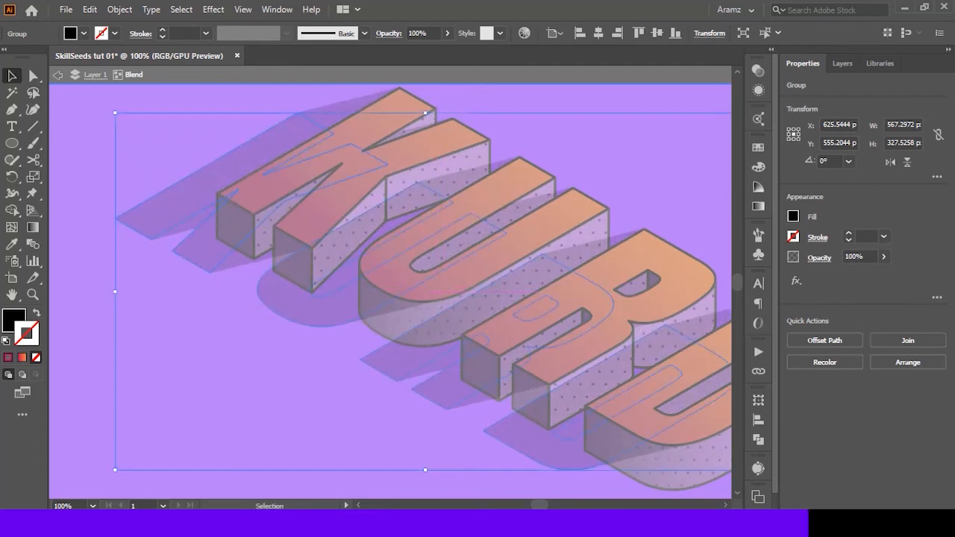
pyautogui.doubleClick(212, 308)
pyautogui.scroll(-3, 213, 308)
pyautogui.scroll(-5, 212, 308)
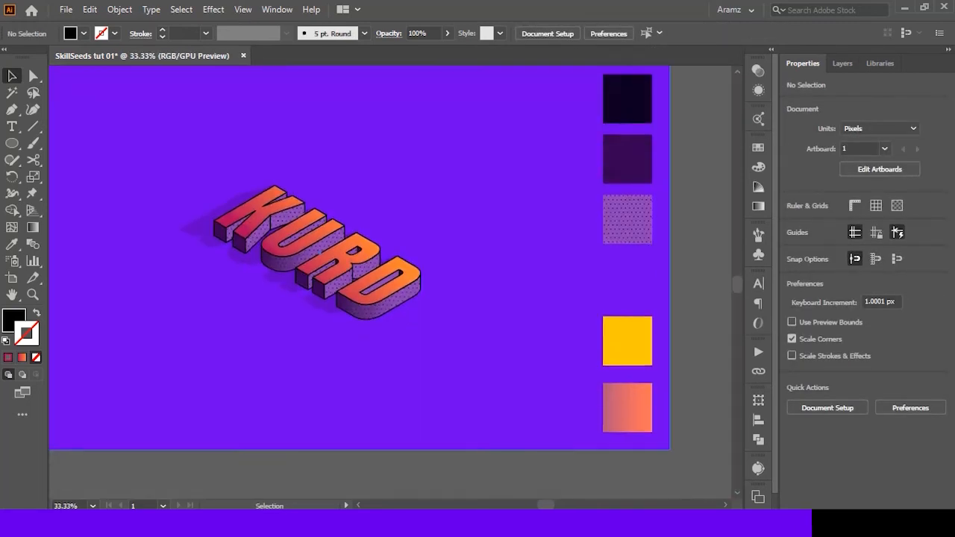
# Reduce the shadow blend's opacity to 14% and deselect it
pyautogui.moveTo(213, 308); pyautogui.dragTo(302, 308)
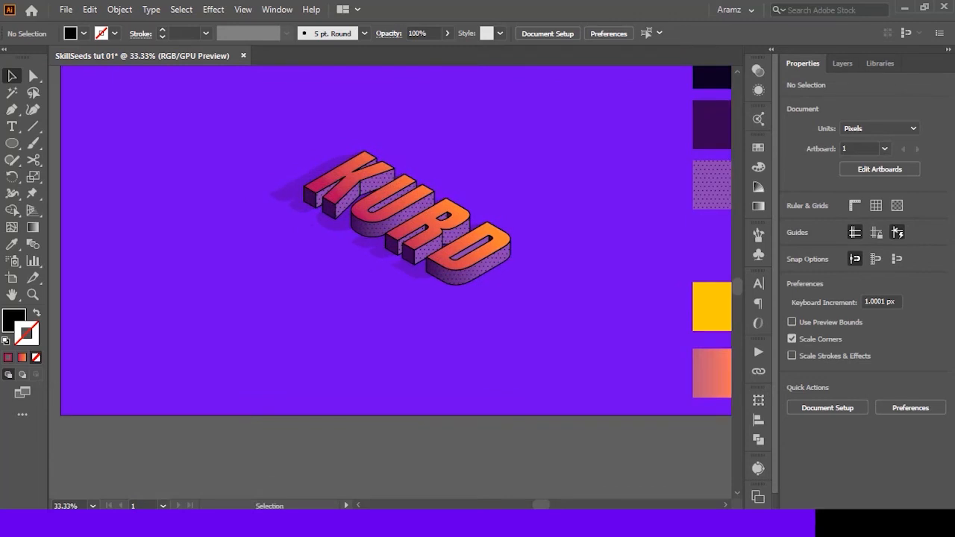
pyautogui.click(291, 195)
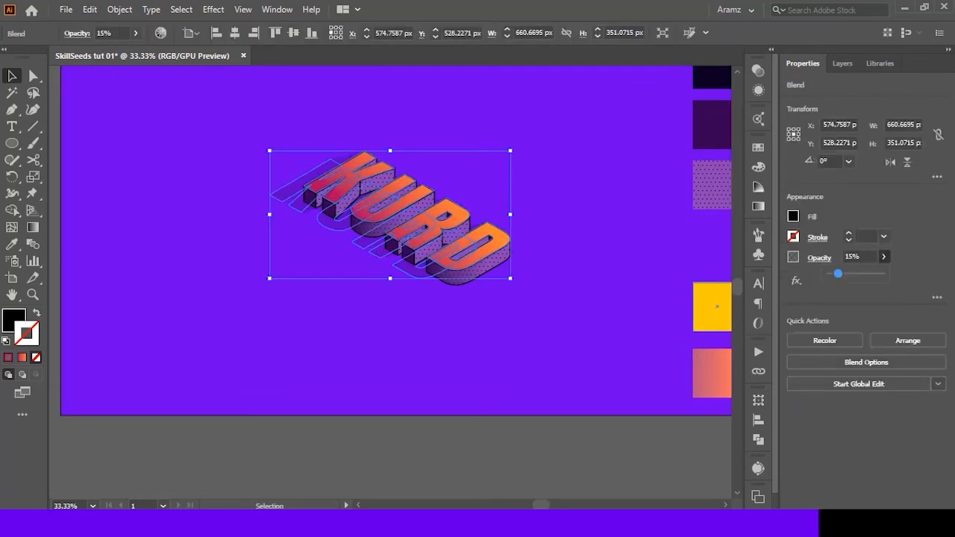
pyautogui.moveTo(838, 274); pyautogui.dragTo(836, 274)
pyautogui.click(395, 433)
pyautogui.scroll(-1, 396, 433)
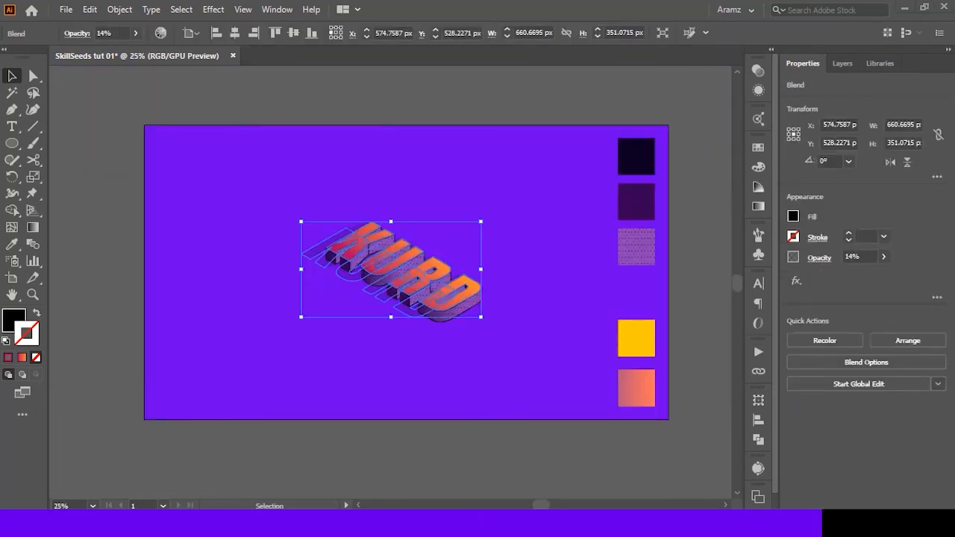
pyautogui.click(396, 432)
pyautogui.moveTo(395, 432); pyautogui.dragTo(341, 429)
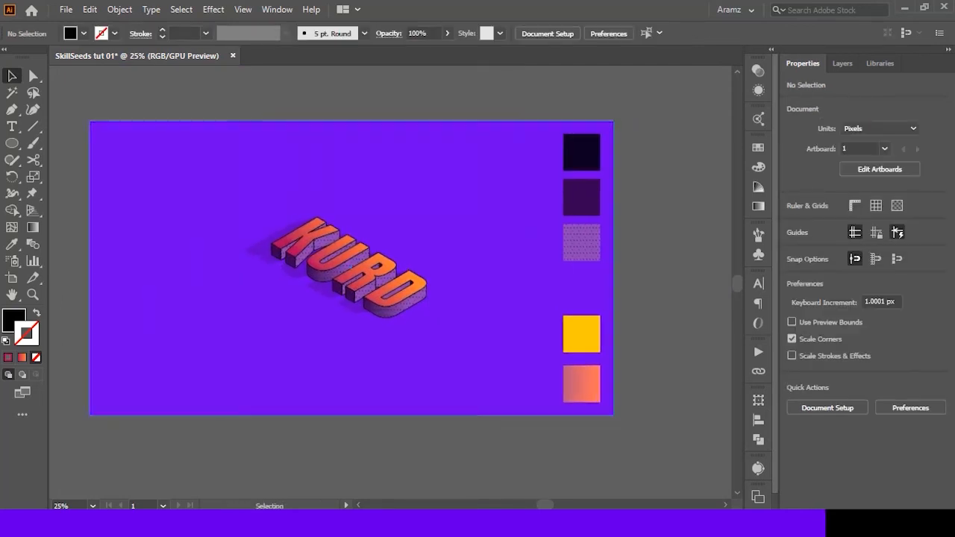
# Move all the colour sample squares off the artboard, just beyond its right edge, and deselect them
pyautogui.moveTo(628, 414); pyautogui.dragTo(672, 143)
pyautogui.keyDown('shift'); pyautogui.click(550, 137); pyautogui.keyUp('shift')
pyautogui.click(602, 441)
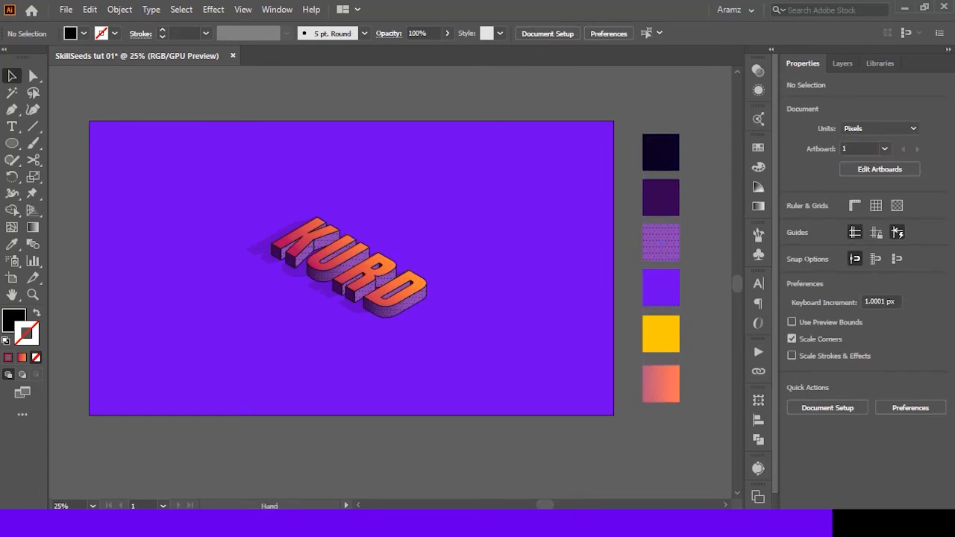
pyautogui.moveTo(597, 442); pyautogui.dragTo(614, 442)
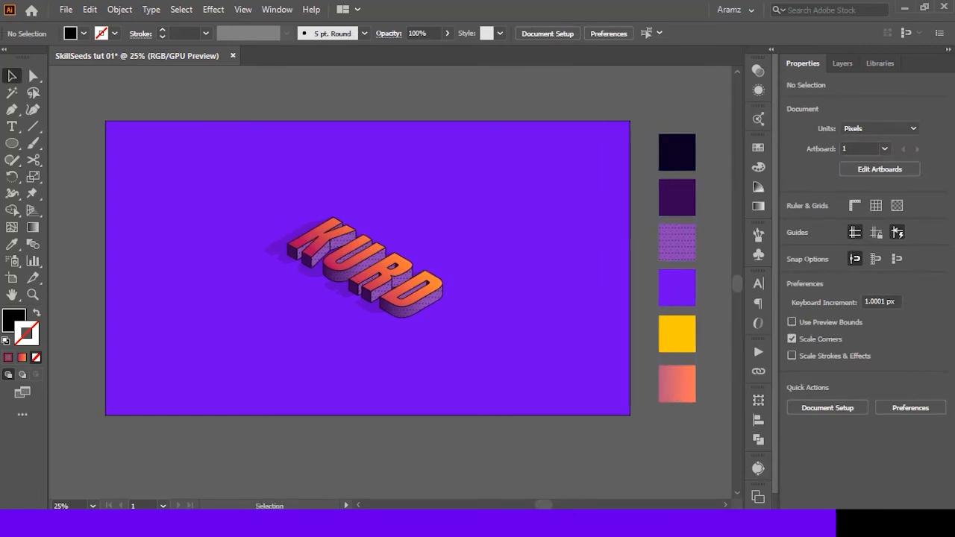
pyautogui.hotkey('ctrl', '=')
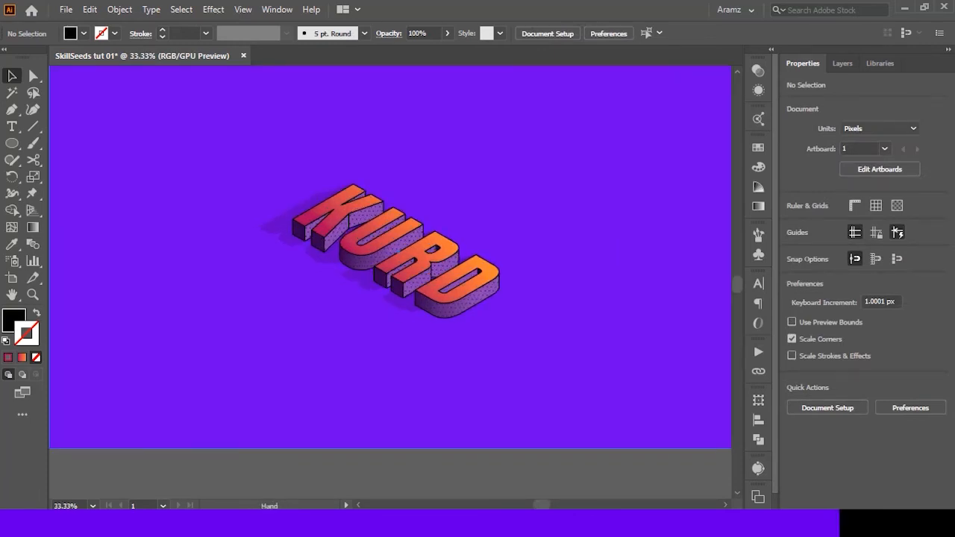
# Examine the lettering's outlines, dotted sides and cast shadow up close, and the whole composition on the artboard
pyautogui.hotkey('ctrl', '=')
pyautogui.hotkey('ctrl', '=')
pyautogui.hotkey('ctrl', '=')
pyautogui.hotkey('ctrl', '=')
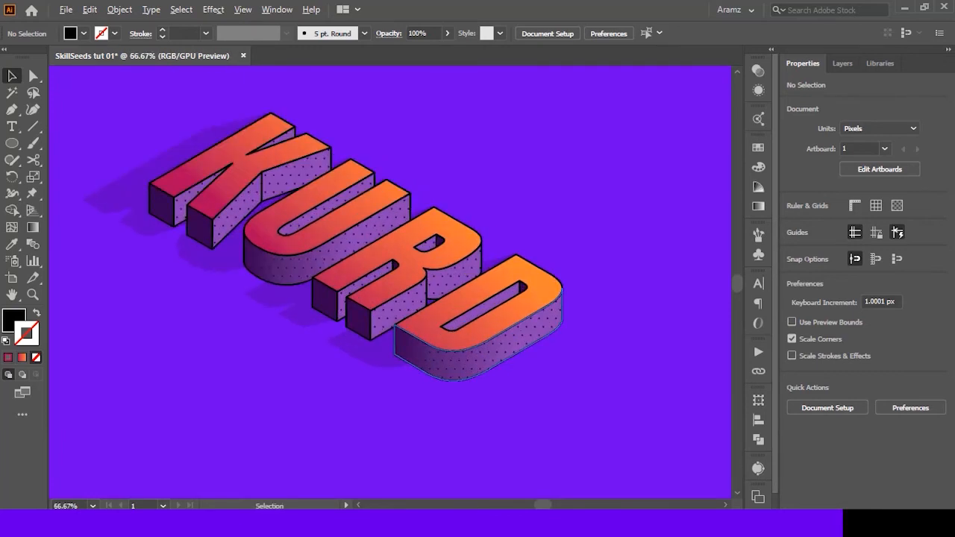
pyautogui.hotkey('ctrl', '=')
pyautogui.hotkey('ctrl', '=')
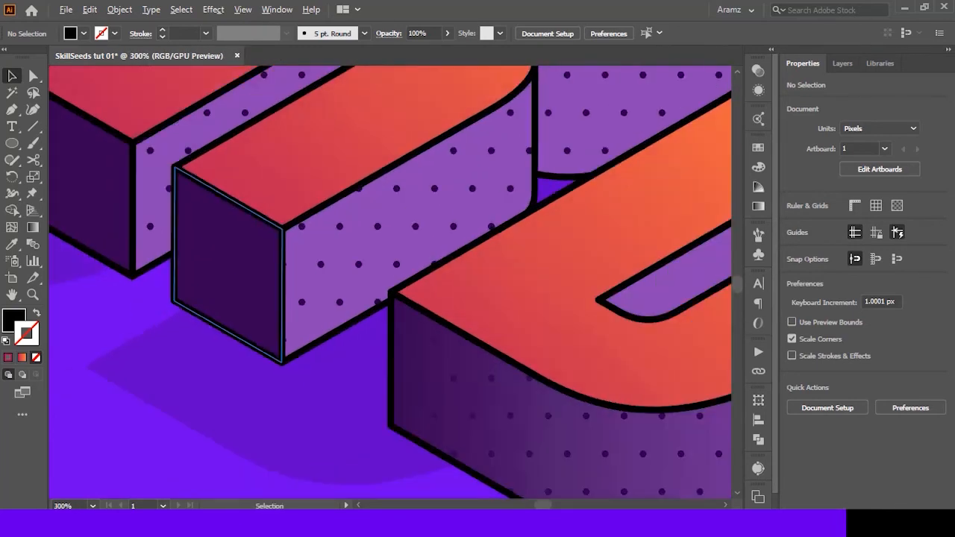
pyautogui.moveTo(224, 224); pyautogui.dragTo(624, 511)
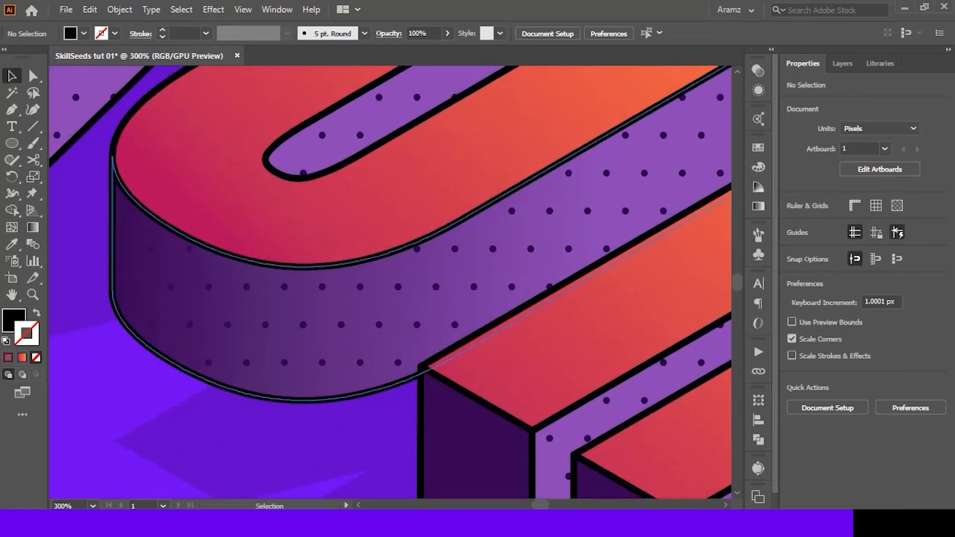
pyautogui.scroll(-5, 309, 404)
pyautogui.moveTo(310, 404); pyautogui.dragTo(341, 296)
pyautogui.hotkey('ctrl', '-')
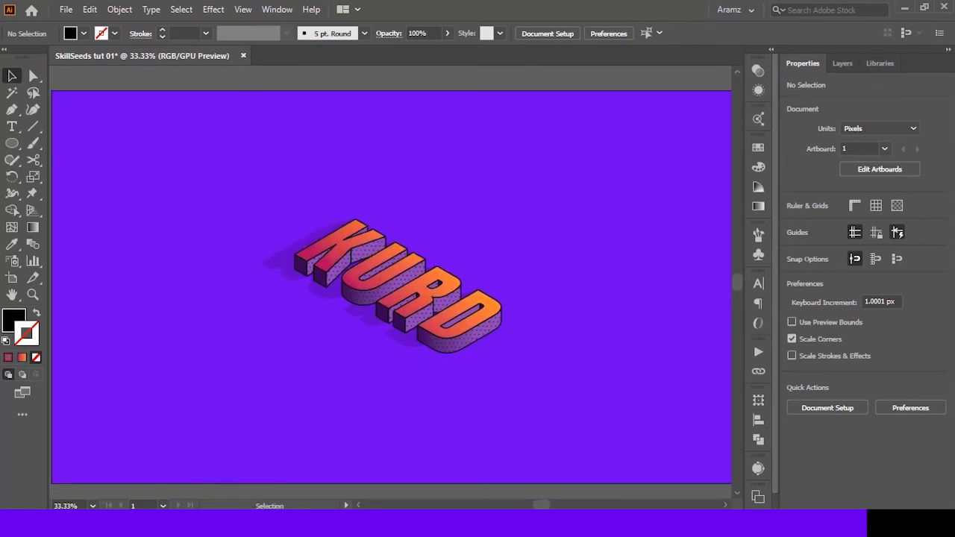
pyautogui.press('XF86MonBrightnessUp')
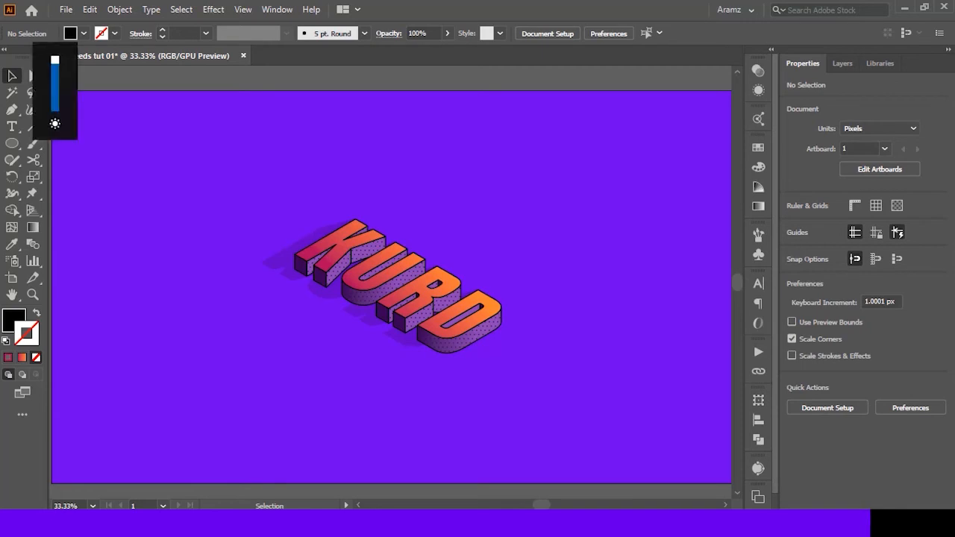
pyautogui.press('F6')
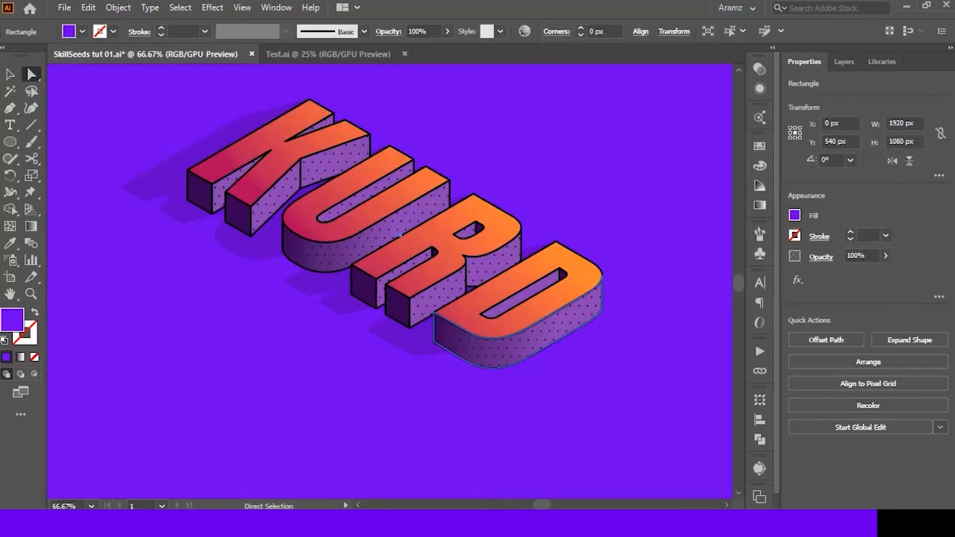
# Change the starting colour of the gradient on the letter D's curved side face to a medium blue swatch and deselect it
pyautogui.click(515, 349)
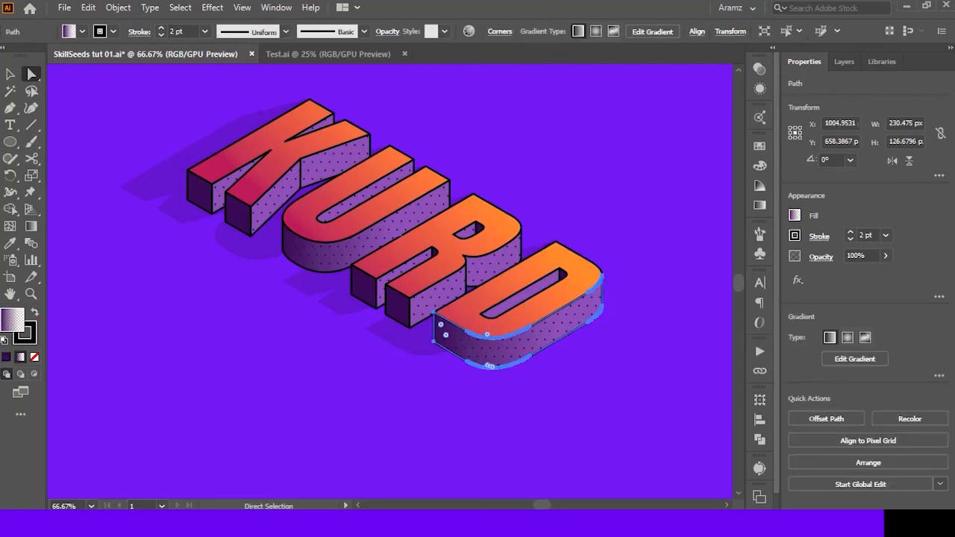
pyautogui.hotkey('ctrl', 'F9')
pyautogui.doubleClick(587, 272)
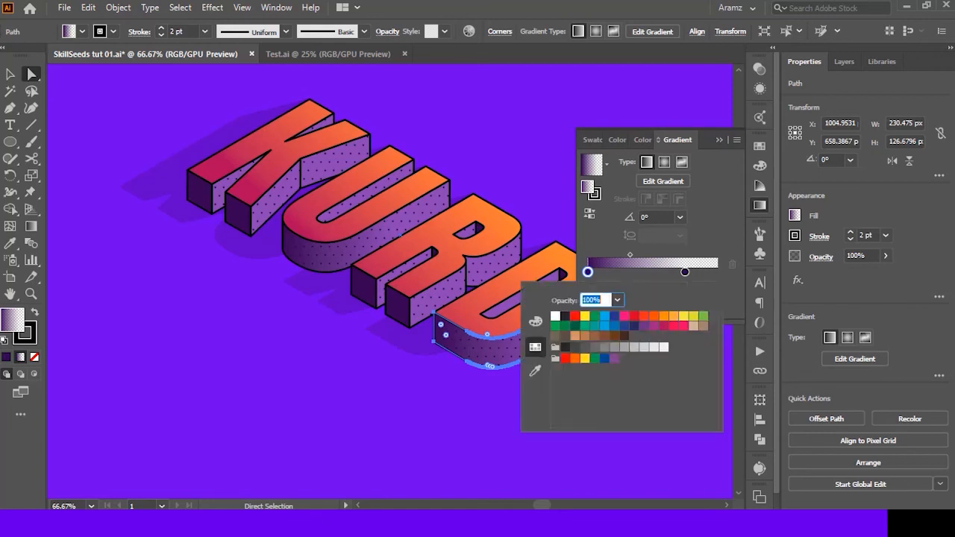
pyautogui.click(624, 325)
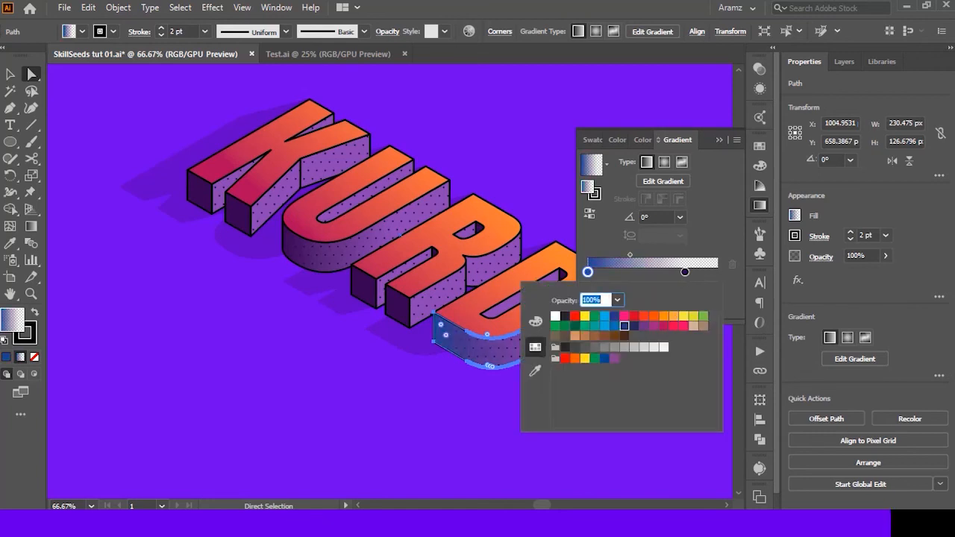
pyautogui.click(614, 326)
pyautogui.click(477, 432)
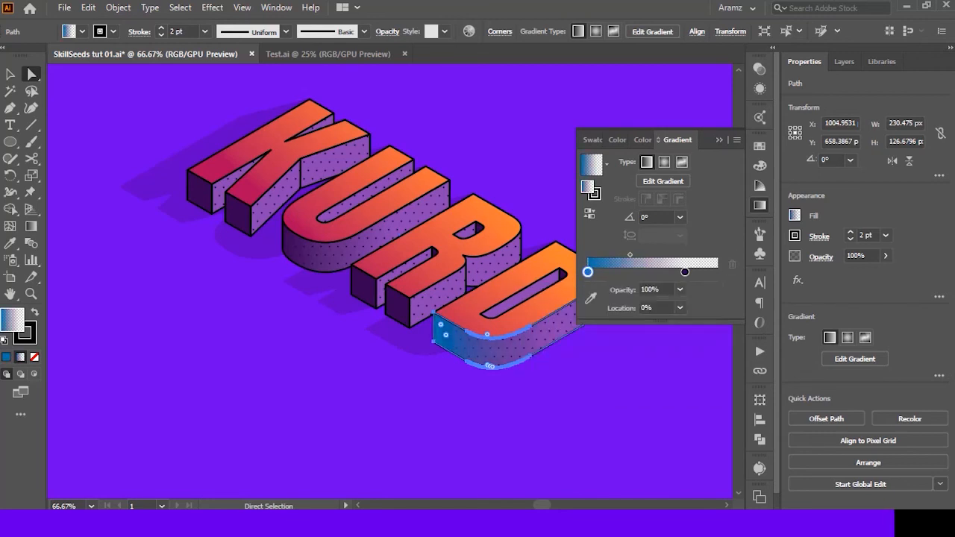
pyautogui.click(477, 433)
# Copy the blue gradient from the D's side face onto the letter U's curved side face
pyautogui.scroll(3, 309, 331)
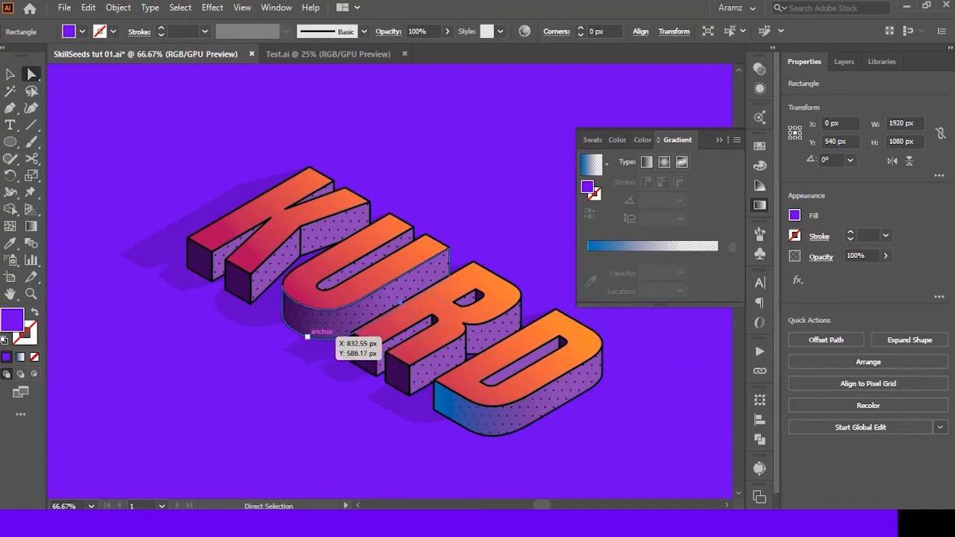
pyautogui.click(309, 331)
pyautogui.press('i')
pyautogui.click(452, 409)
# Select the four dark front end faces of the K and R and apply the U side face's blue gradient to them
pyautogui.keyDown('ctrl'); pyautogui.click(397, 377); pyautogui.keyUp('ctrl')
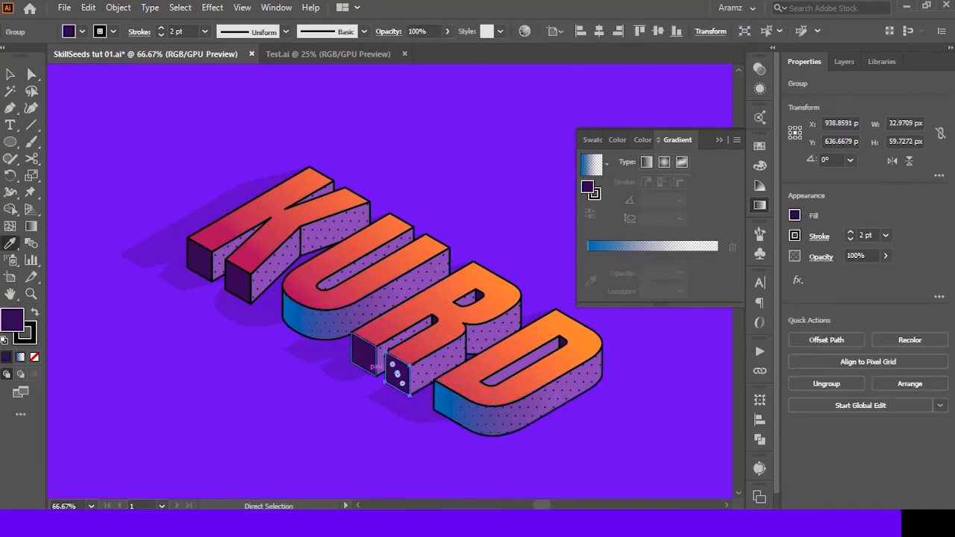
pyautogui.keyDown('ctrl'); pyautogui.keyDown('shift'); pyautogui.click(364, 358); pyautogui.keyUp('shift'); pyautogui.keyUp('ctrl')
pyautogui.keyDown('ctrl'); pyautogui.keyDown('shift'); pyautogui.click(238, 284); pyautogui.keyUp('shift'); pyautogui.keyUp('ctrl')
pyautogui.keyDown('ctrl'); pyautogui.keyDown('shift'); pyautogui.click(200, 261); pyautogui.keyUp('shift'); pyautogui.keyUp('ctrl')
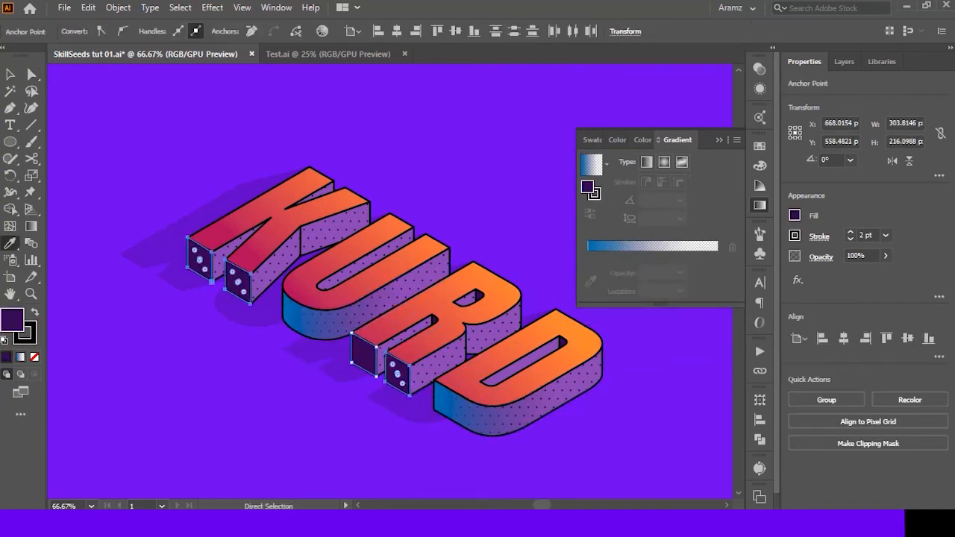
pyautogui.click(302, 319)
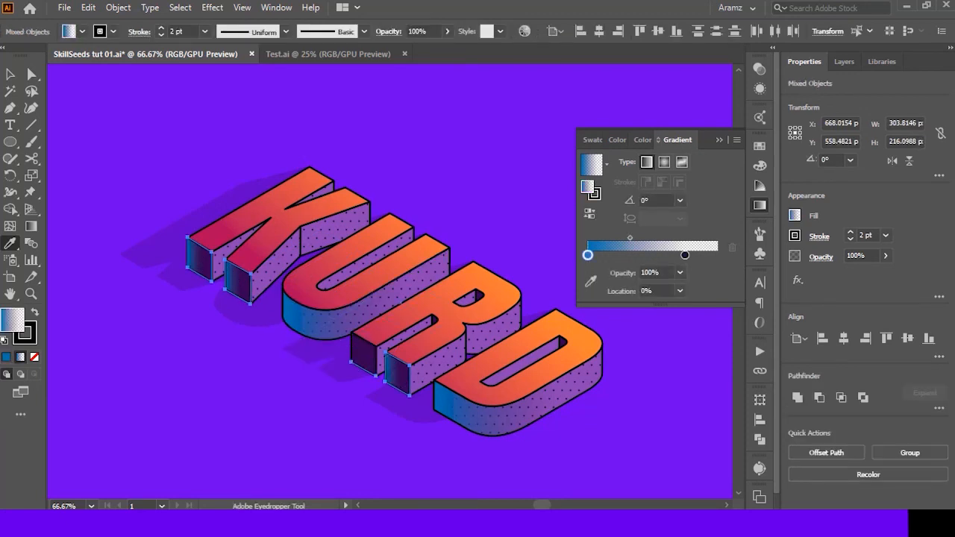
# Redraw the blue gradient diagonally across the front end face of the K's left leg
pyautogui.press('g')
pyautogui.keyDown('ctrl'); pyautogui.click(161, 321); pyautogui.keyUp('ctrl')
pyautogui.keyDown('ctrl'); pyautogui.click(200, 261); pyautogui.keyUp('ctrl')
pyautogui.moveTo(188, 253); pyautogui.dragTo(216, 270)
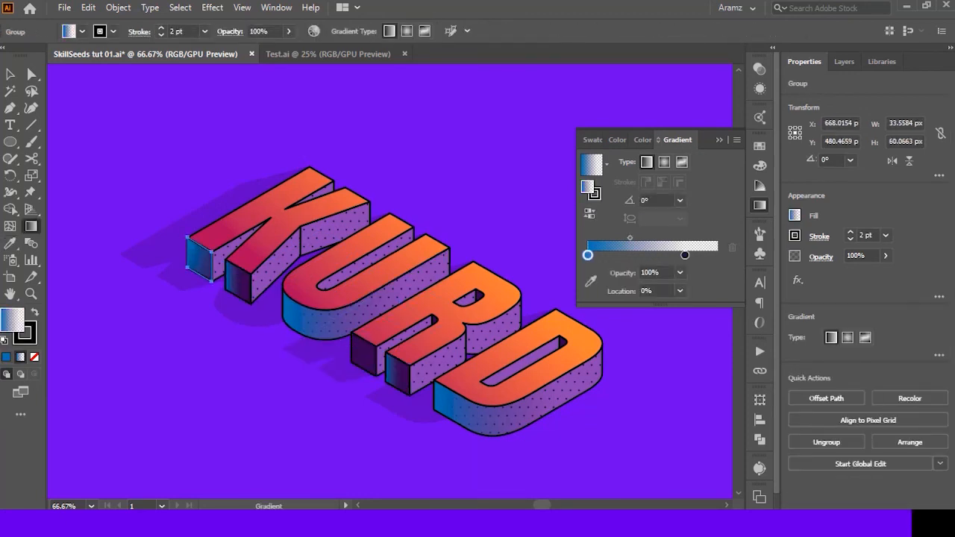
# Select the end faces of the K's right leg and both R legs, and sample the gradient from the K's left end face
pyautogui.keyDown('ctrl'); pyautogui.click(238, 282); pyautogui.keyUp('ctrl')
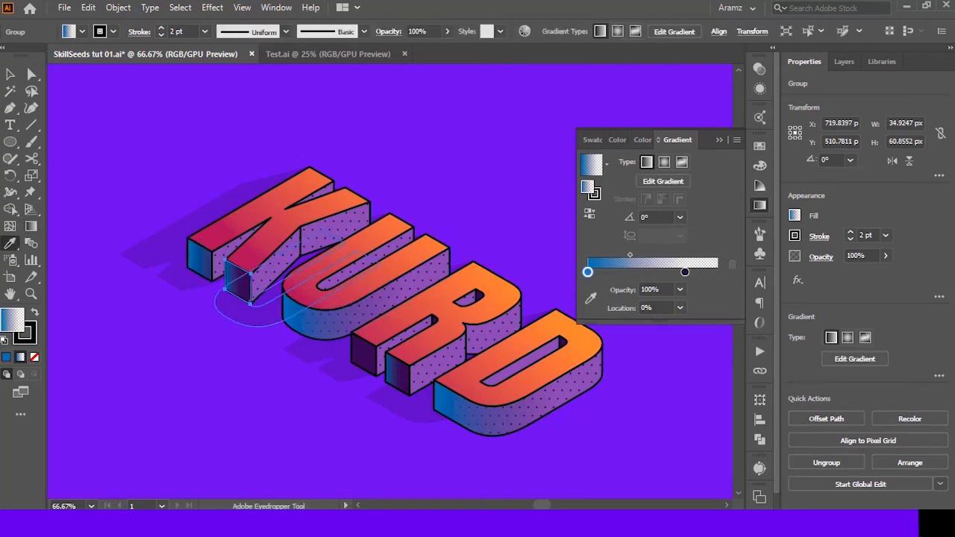
pyautogui.press('g')
pyautogui.keyDown('ctrl'); pyautogui.keyDown('shift'); pyautogui.click(364, 354); pyautogui.keyUp('shift'); pyautogui.keyUp('ctrl')
pyautogui.keyDown('ctrl'); pyautogui.keyDown('shift'); pyautogui.click(397, 373); pyautogui.keyUp('shift'); pyautogui.keyUp('ctrl')
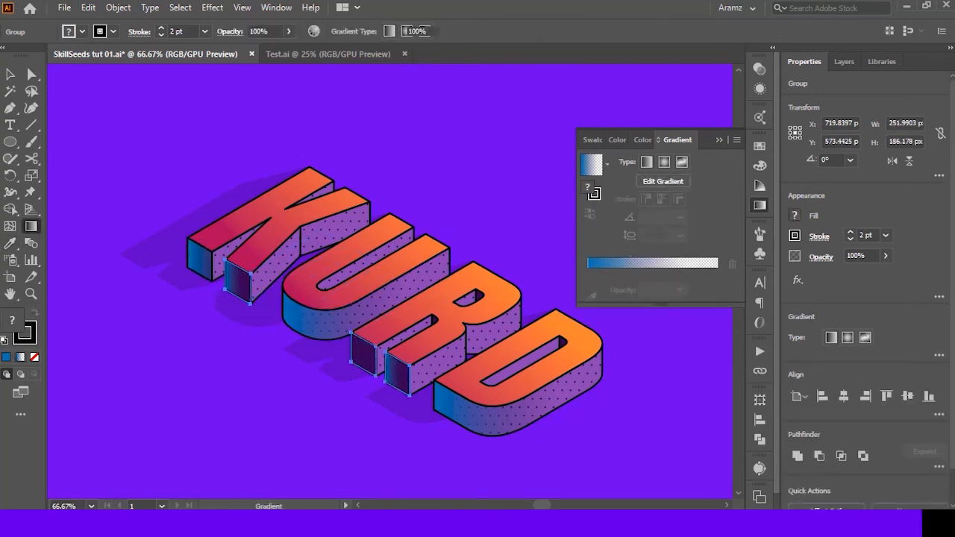
pyautogui.press('i')
pyautogui.click(203, 299)
pyautogui.click(200, 261)
pyautogui.keyDown('ctrl'); pyautogui.click(313, 407); pyautogui.keyUp('ctrl')
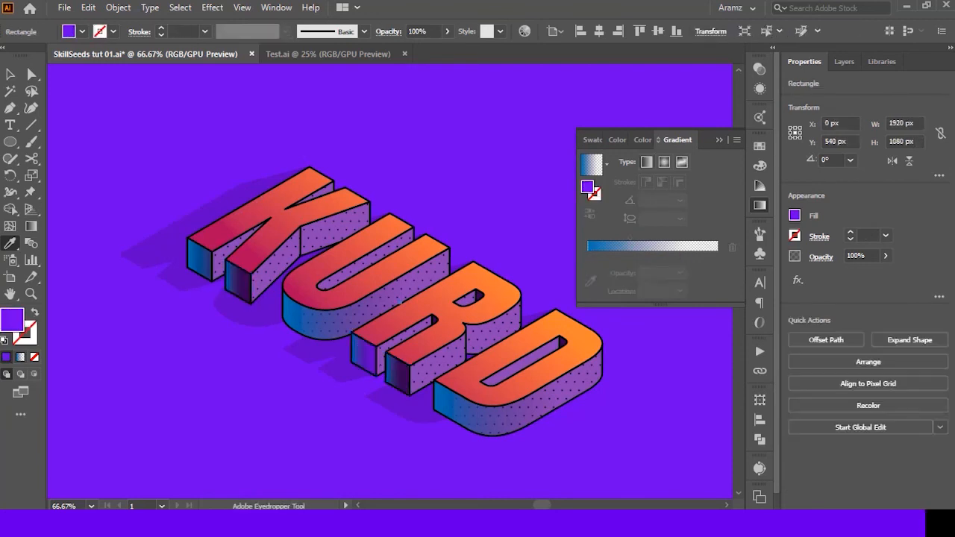
# Redraw the blue gradient across the end faces of both R legs and the K's right leg
pyautogui.press('g')
pyautogui.keyDown('ctrl'); pyautogui.click(397, 373); pyautogui.keyUp('ctrl')
pyautogui.moveTo(385, 371); pyautogui.dragTo(418, 374)
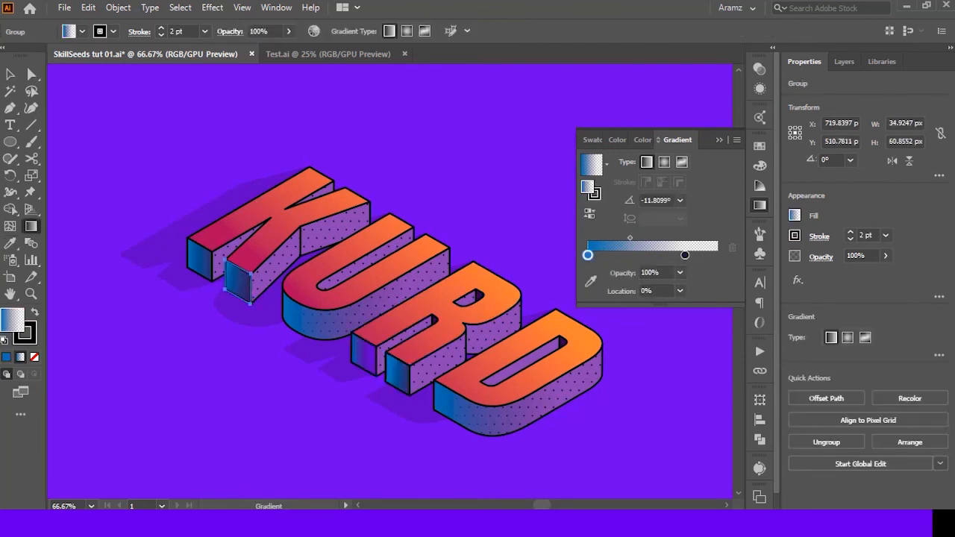
pyautogui.keyDown('ctrl'); pyautogui.click(364, 350); pyautogui.keyUp('ctrl')
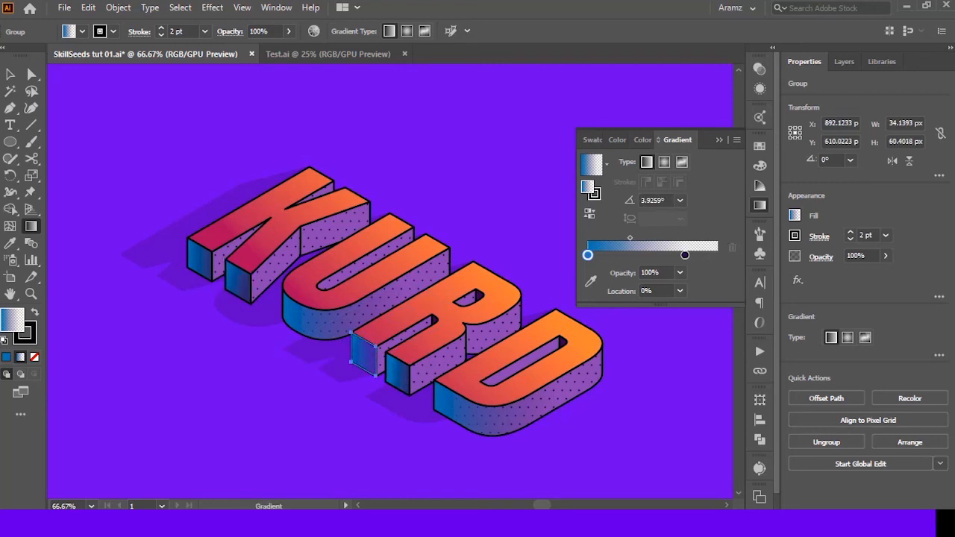
pyautogui.keyDown('ctrl'); pyautogui.click(304, 415); pyautogui.keyUp('ctrl')
# Clear the selection, collapse the gradient settings and review the recoloured lettering on the artboard
pyautogui.scroll(-7, 304, 415)
pyautogui.keyDown('ctrl'); pyautogui.click(306, 476); pyautogui.keyUp('ctrl')
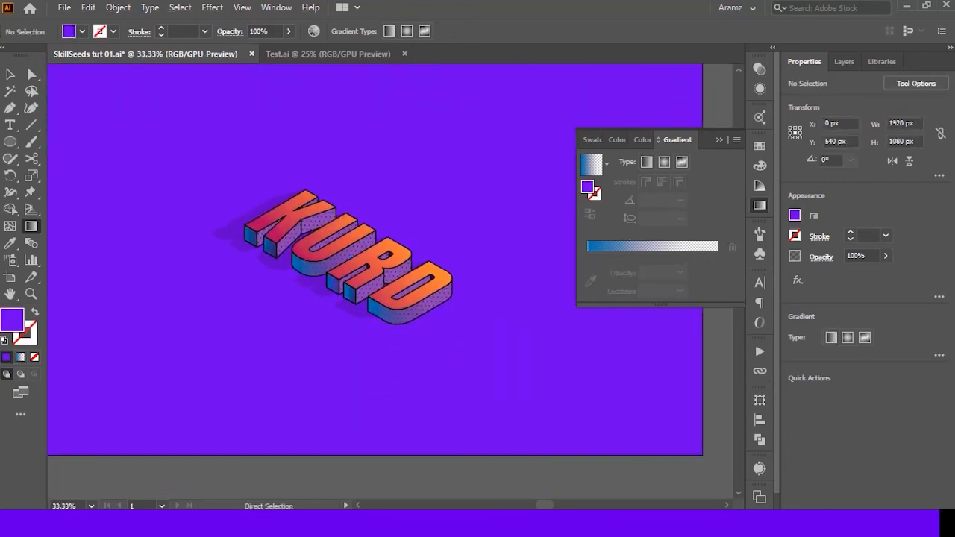
pyautogui.moveTo(306, 476); pyautogui.dragTo(375, 454)
pyautogui.click(720, 140)
pyautogui.scroll(1, 719, 140)
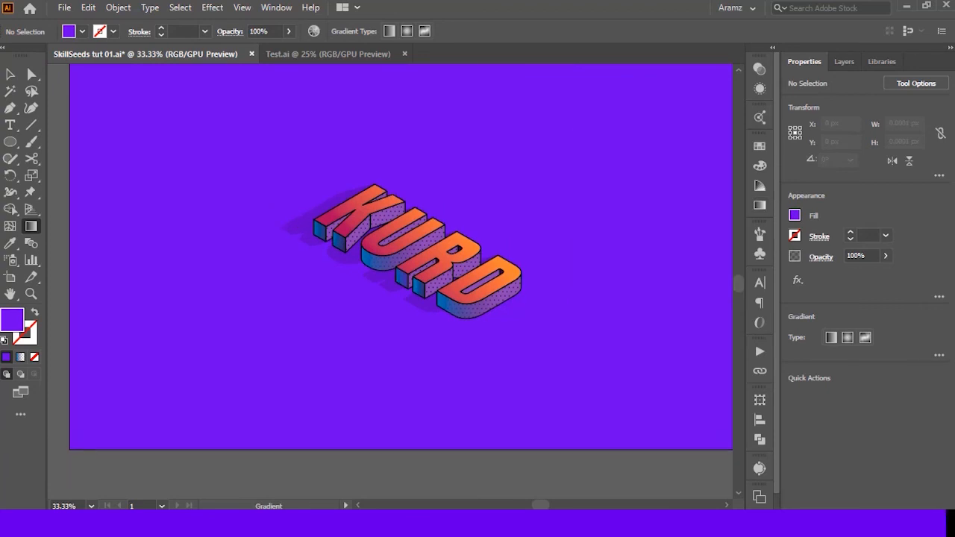
pyautogui.scroll(1, 403, 261)
pyautogui.scroll(1, 509, 228)
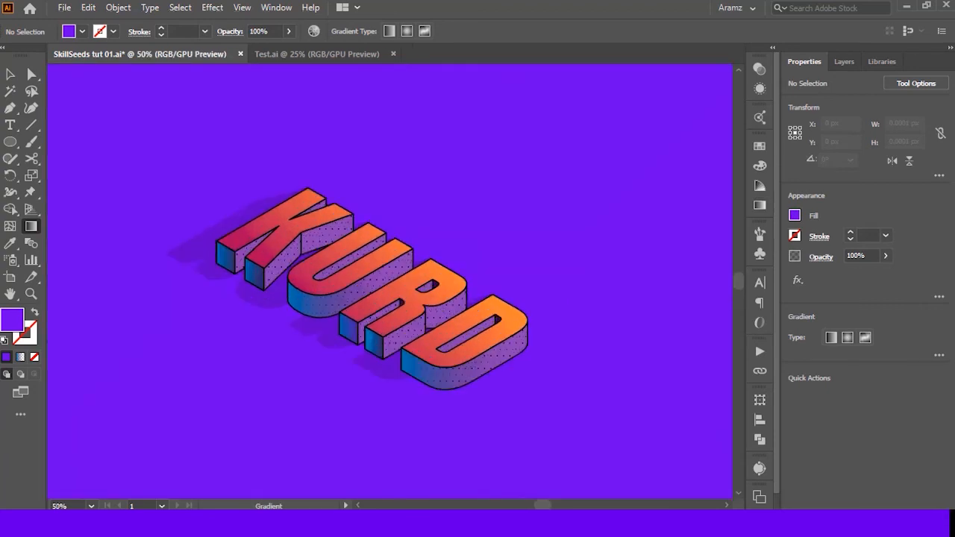